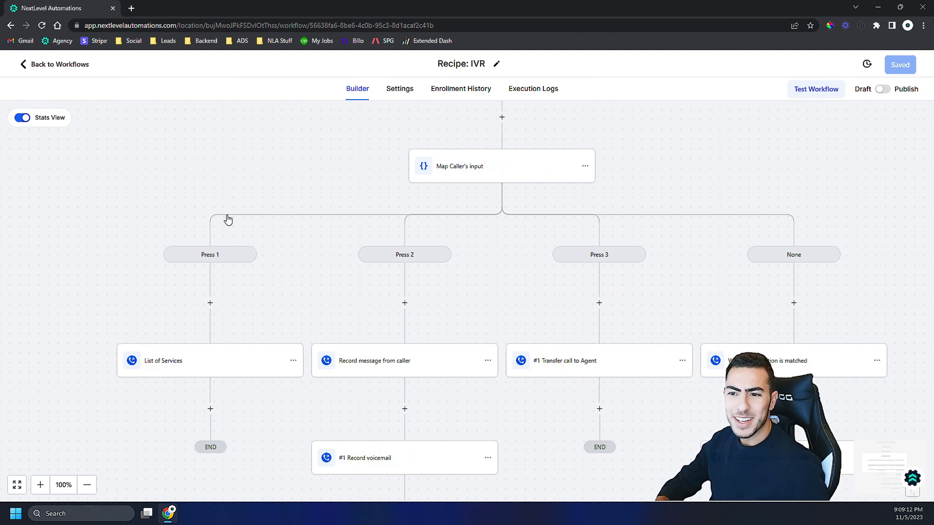
# - Examine the IVR workflow from the trigger through the caller-input branches and their follow-up actions
pyautogui.scroll(6, 306, 234)
pyautogui.scroll(-1, 199, 350)
pyautogui.click(87, 485)
pyautogui.click(87, 485)
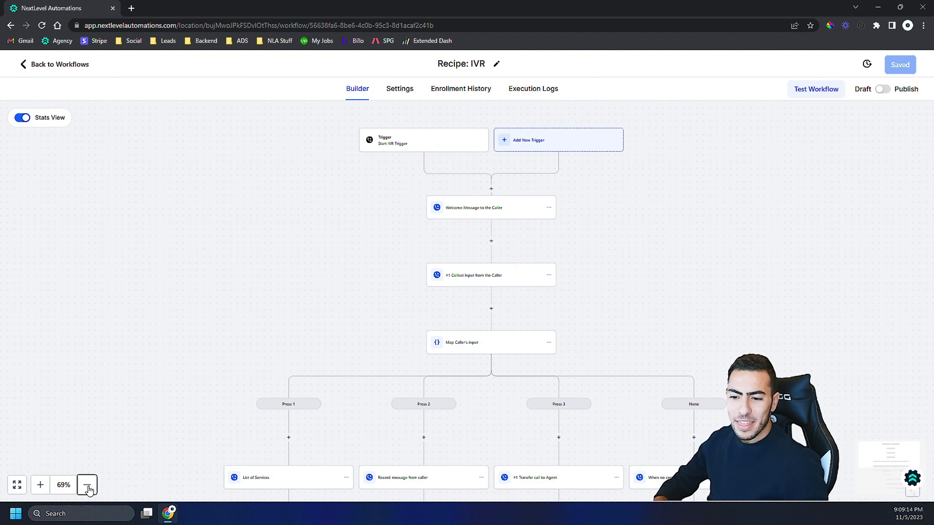
pyautogui.scroll(3, 204, 346)
pyautogui.click(40, 485)
pyautogui.scroll(-9, 145, 265)
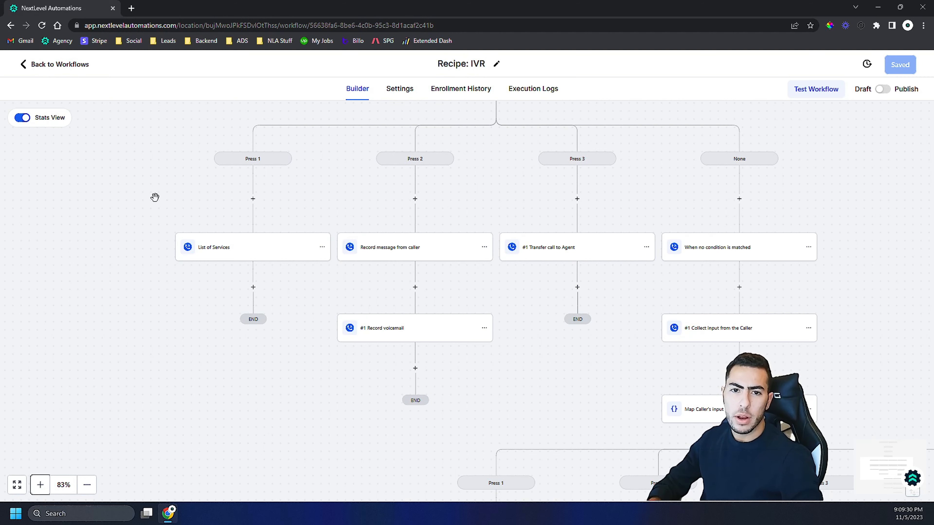
pyautogui.scroll(8, 154, 198)
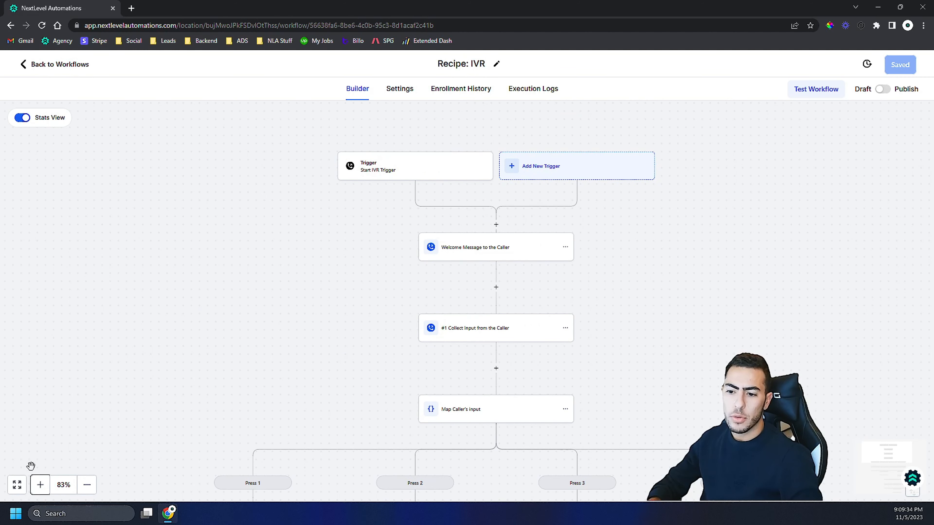
# - Search the available workflow triggers for "iv" to locate the IVR trigger type
pyautogui.click(40, 485)
pyautogui.click(40, 485)
pyautogui.moveTo(318, 250); pyautogui.dragTo(284, 360)
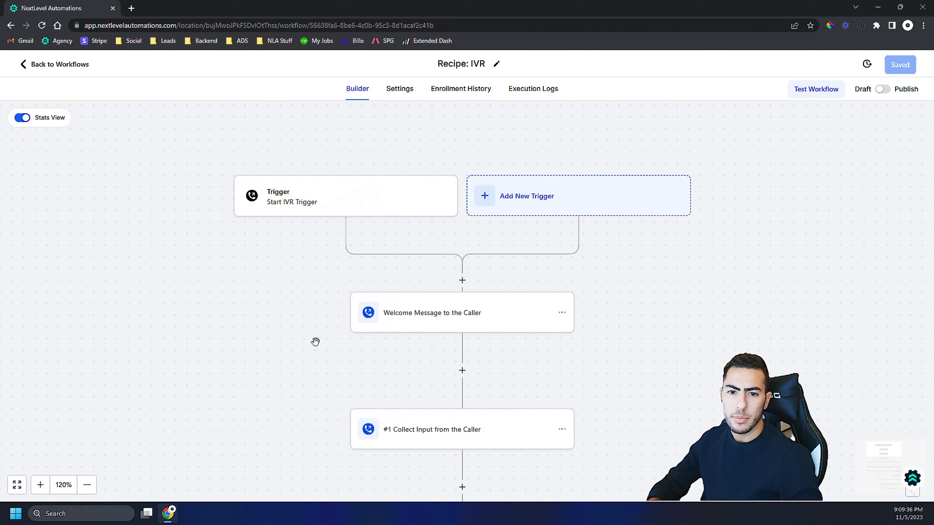
pyautogui.click(522, 206)
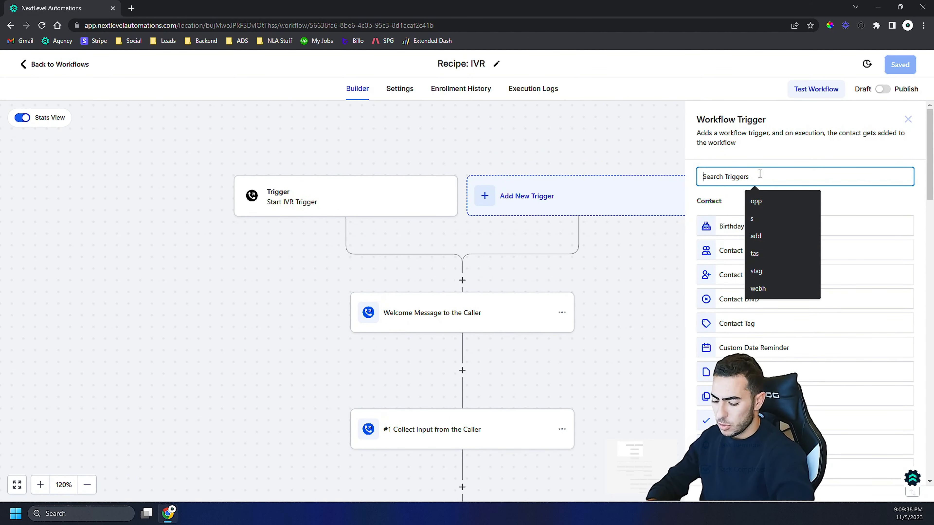
pyautogui.write('iv')
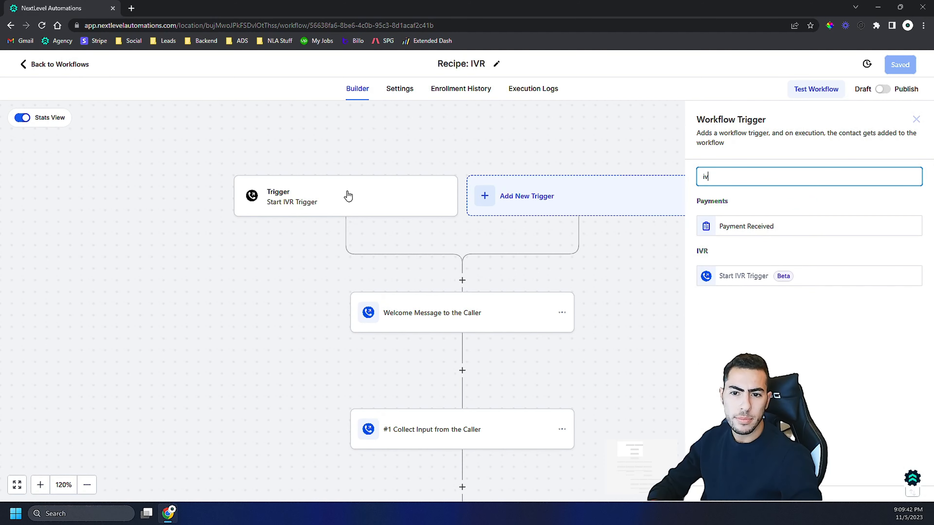
# - Delete the existing Start IVR Trigger from the workflow
pyautogui.click(401, 197)
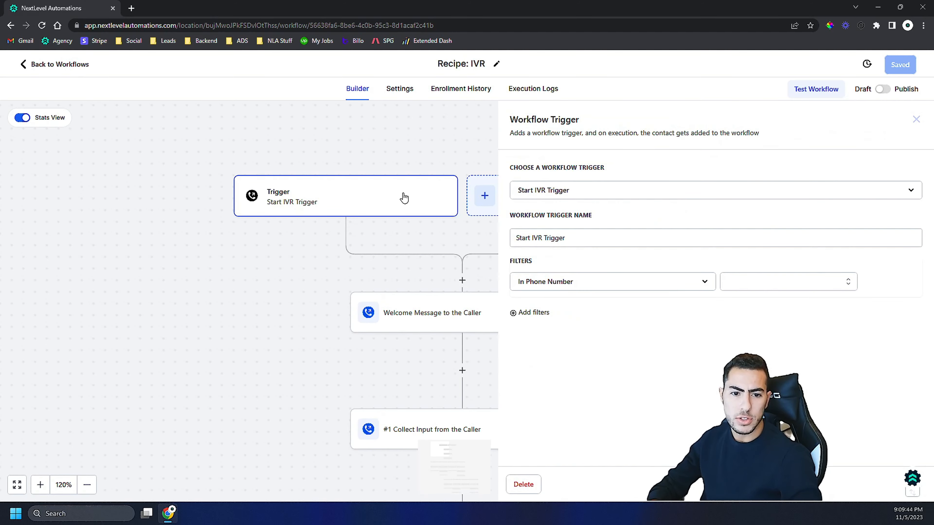
pyautogui.click(523, 485)
pyautogui.click(570, 305)
# - Add a new Start IVR Trigger, filter In Phone Number to the first available phone number, and save the trigger
pyautogui.click(468, 209)
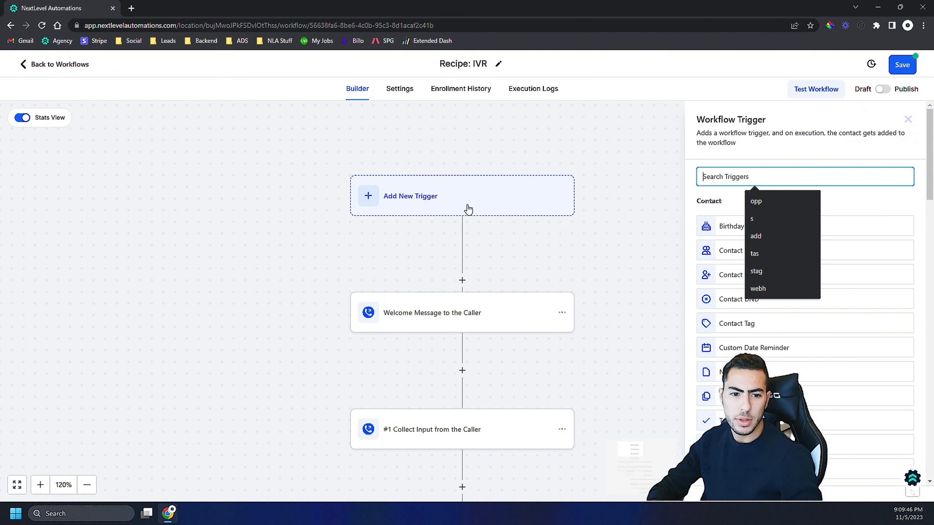
pyautogui.write('IVR')
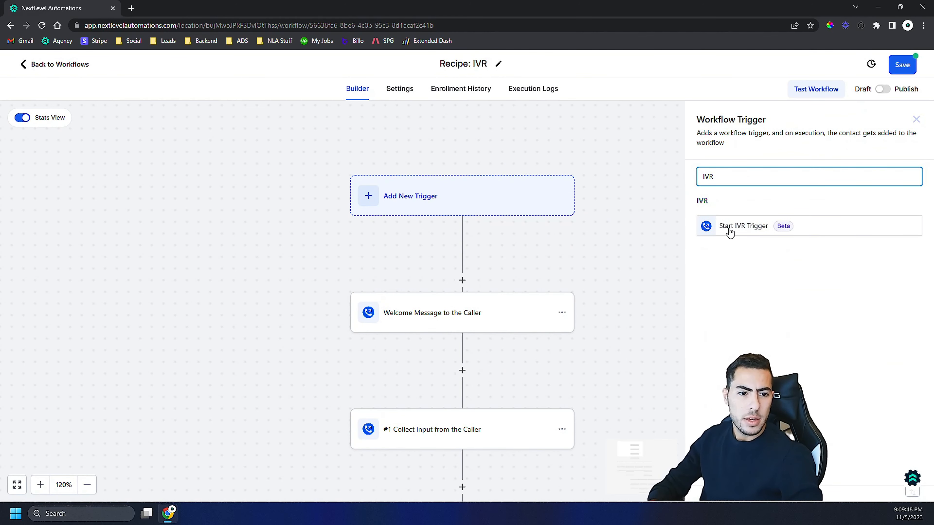
pyautogui.click(730, 232)
pyautogui.click(779, 284)
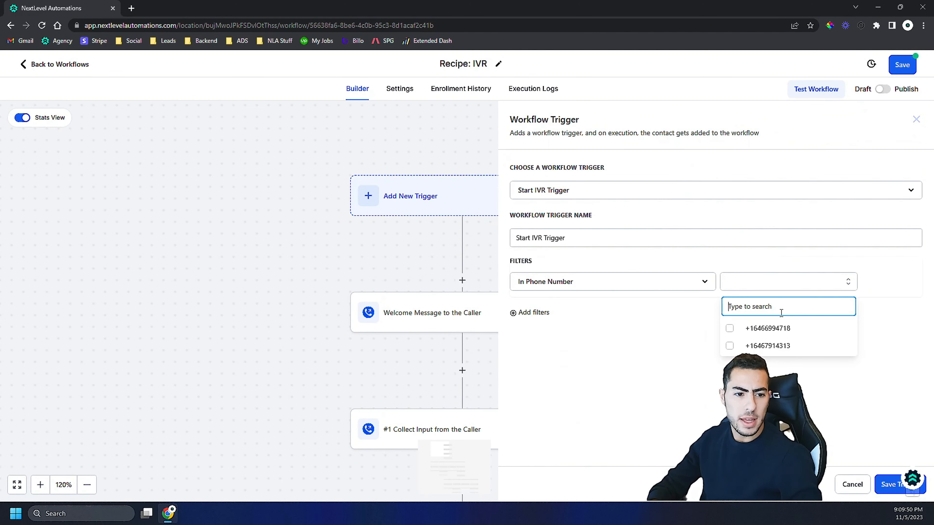
pyautogui.click(752, 328)
pyautogui.click(887, 483)
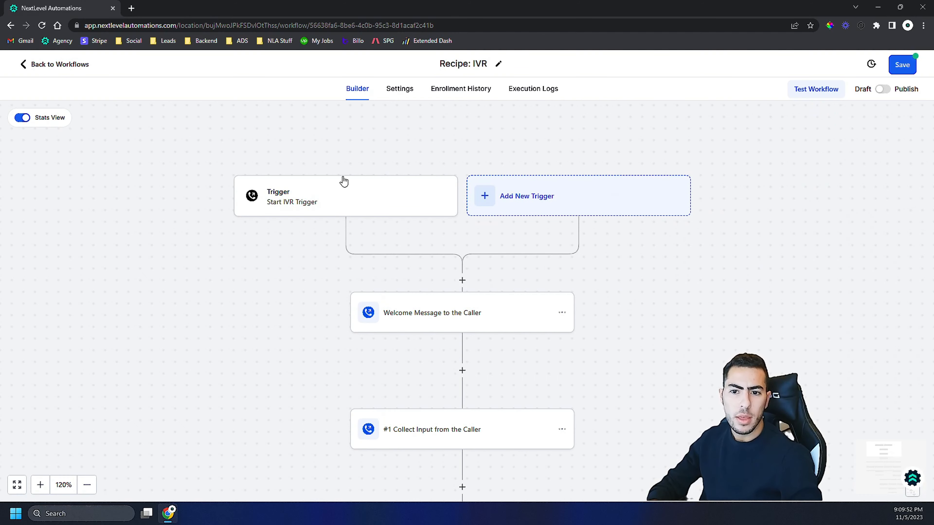
# - Review the actions that can be added after the trigger, down to the IVR group, and leave the list without adding one
pyautogui.scroll(-2, 684, 213)
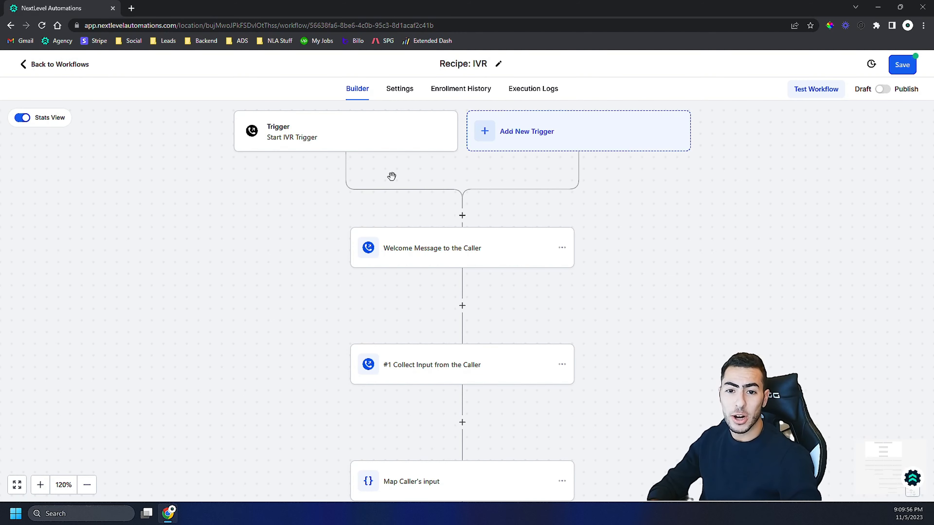
pyautogui.click(462, 216)
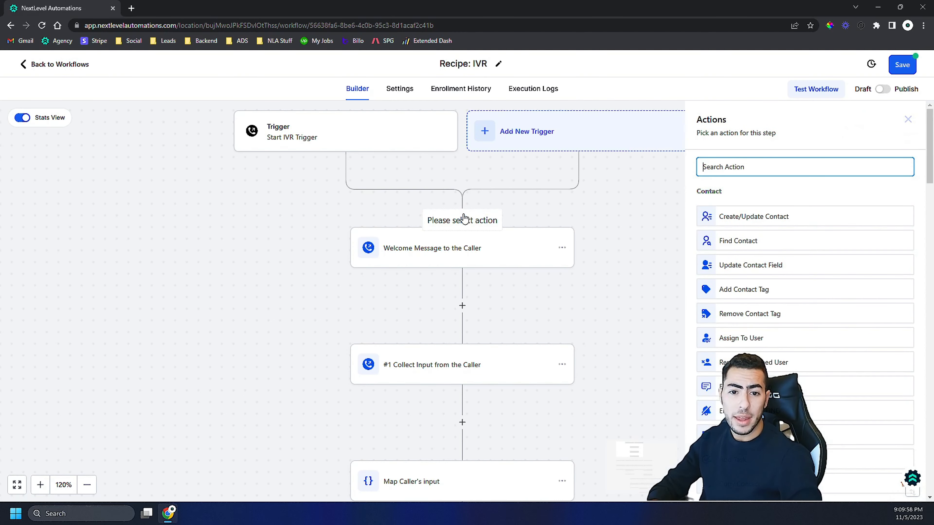
pyautogui.scroll(-15, 766, 258)
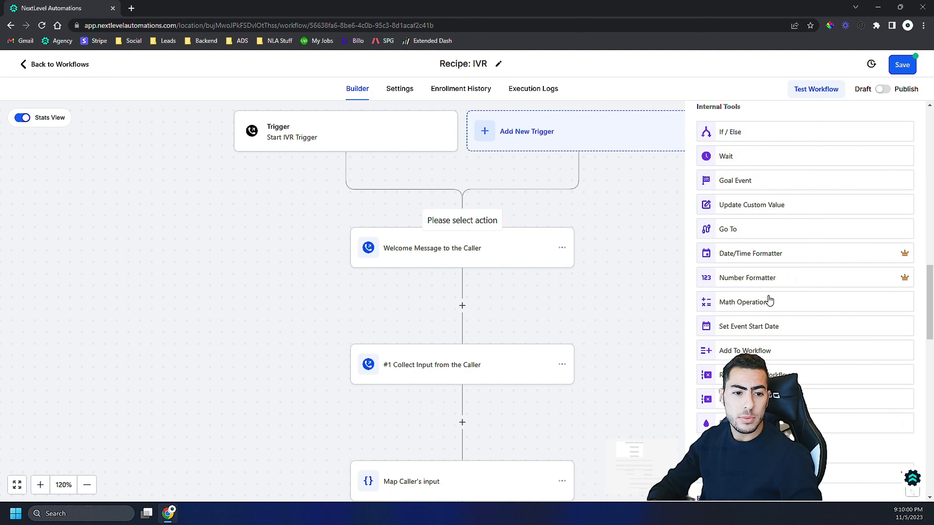
pyautogui.scroll(-18, 769, 299)
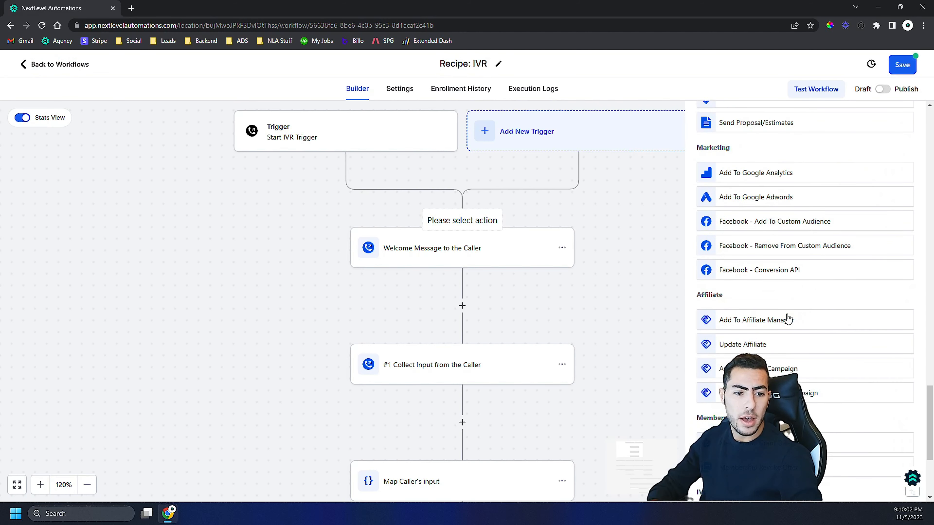
pyautogui.scroll(-5, 787, 316)
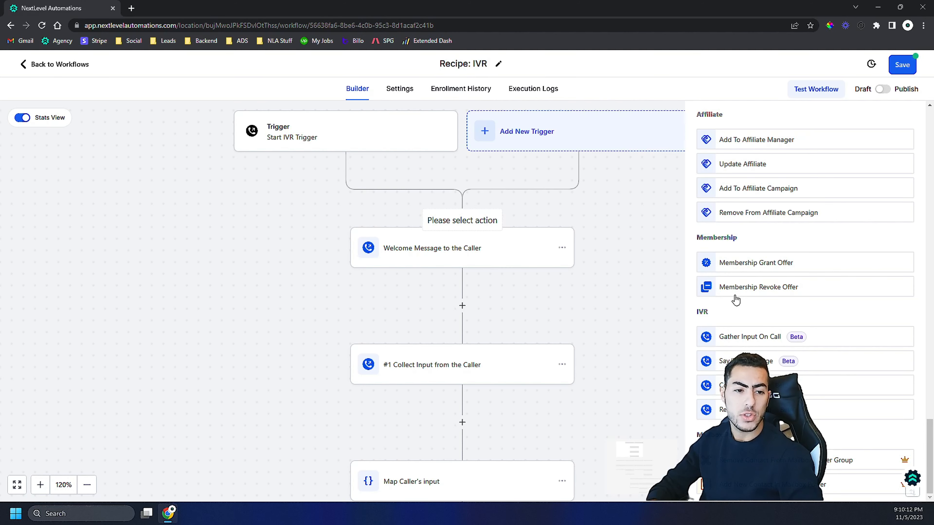
pyautogui.scroll(20, 736, 300)
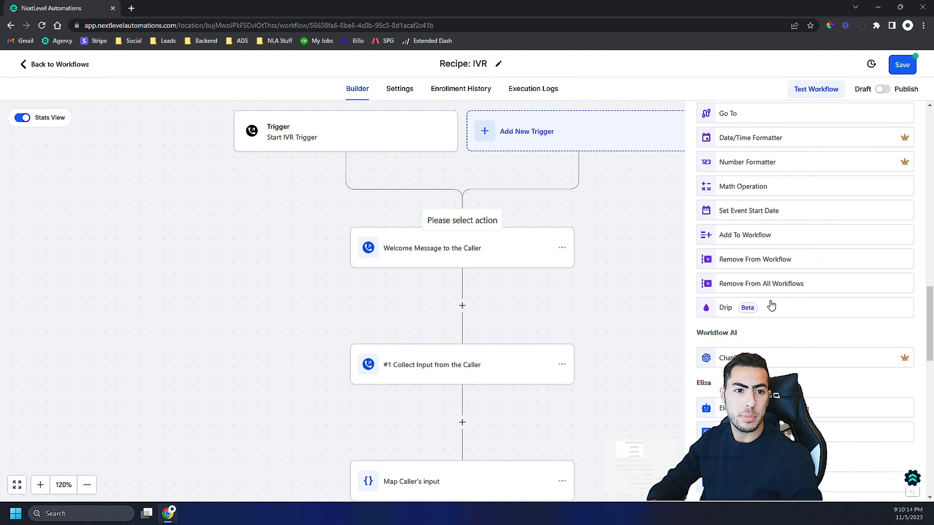
pyautogui.scroll(5, 800, 271)
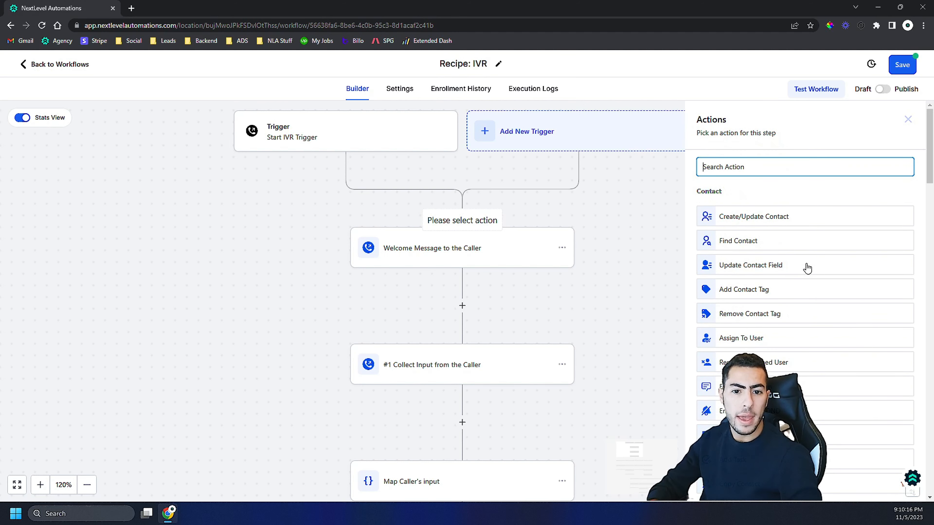
pyautogui.click(909, 122)
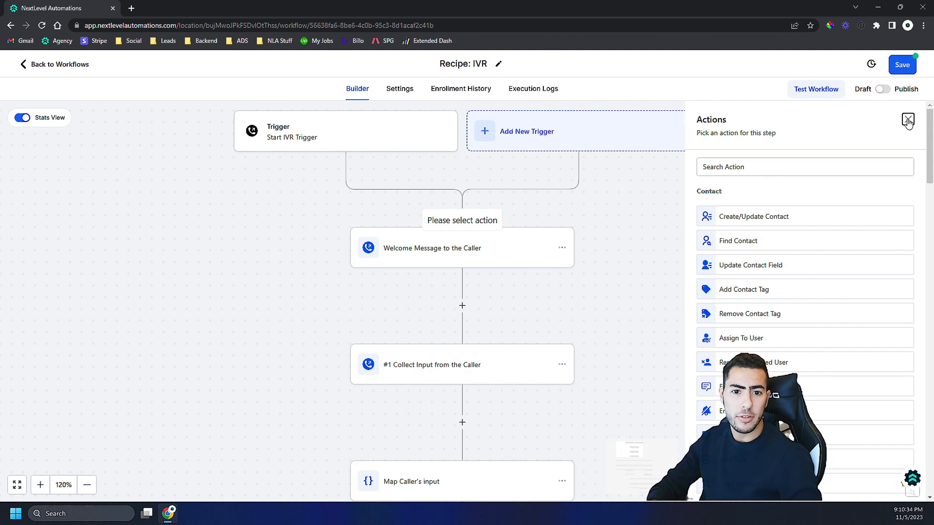
# - Open the Welcome Message to the Caller action and compare its Play a message and Say a message options, ending on Say a message
pyautogui.scroll(-1, 521, 225)
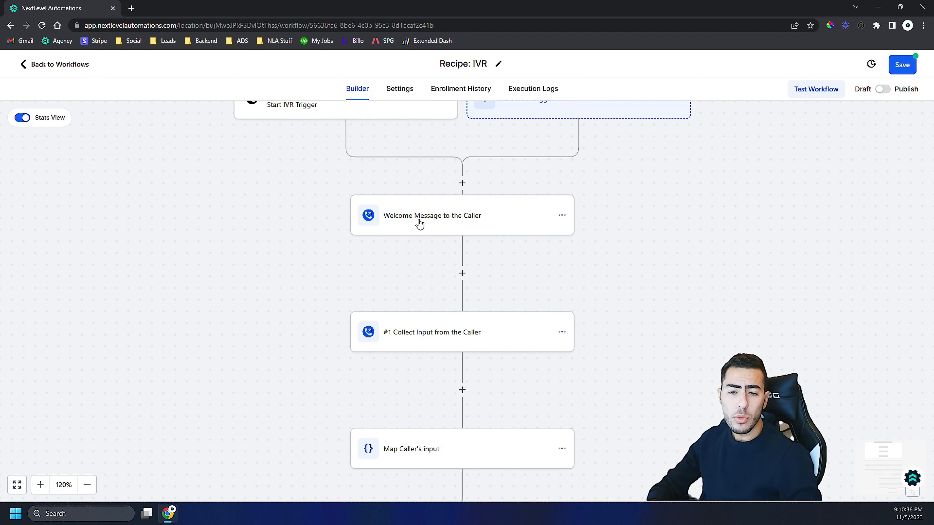
pyautogui.click(452, 226)
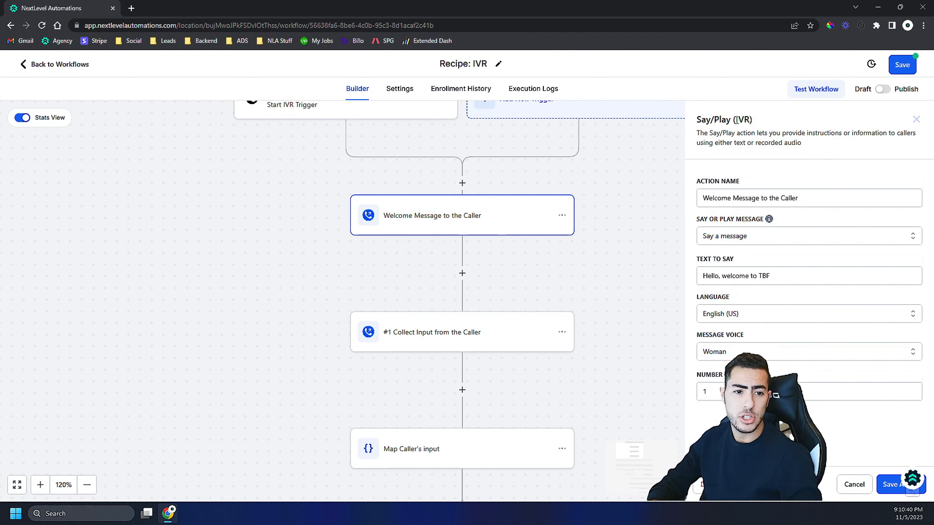
pyautogui.click(738, 241)
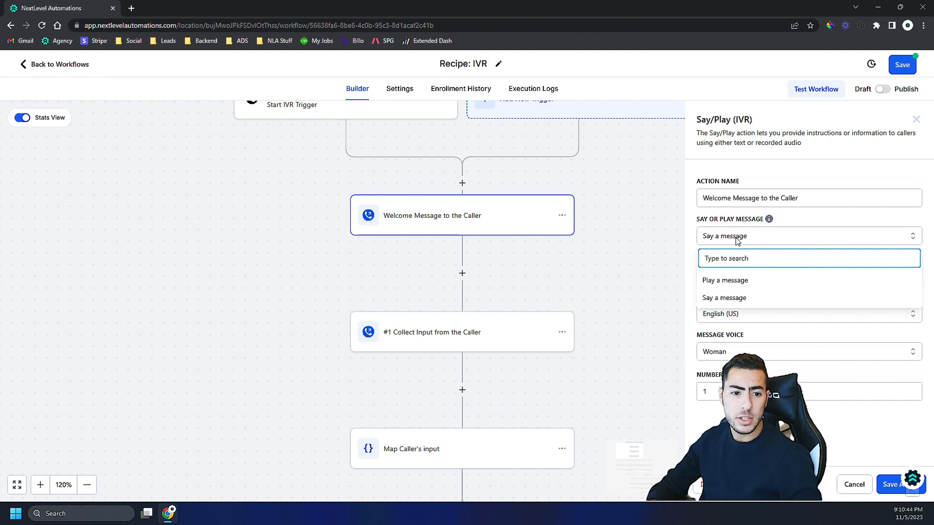
pyautogui.click(726, 281)
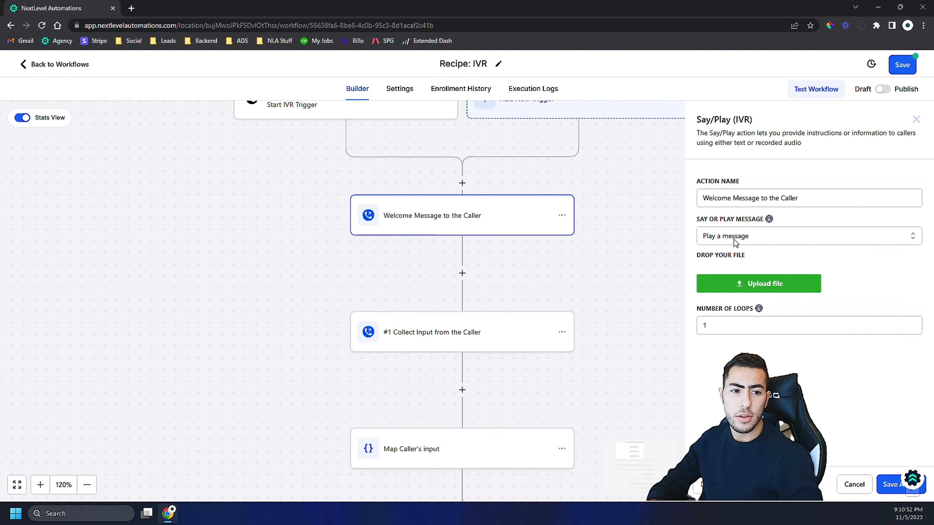
pyautogui.click(720, 239)
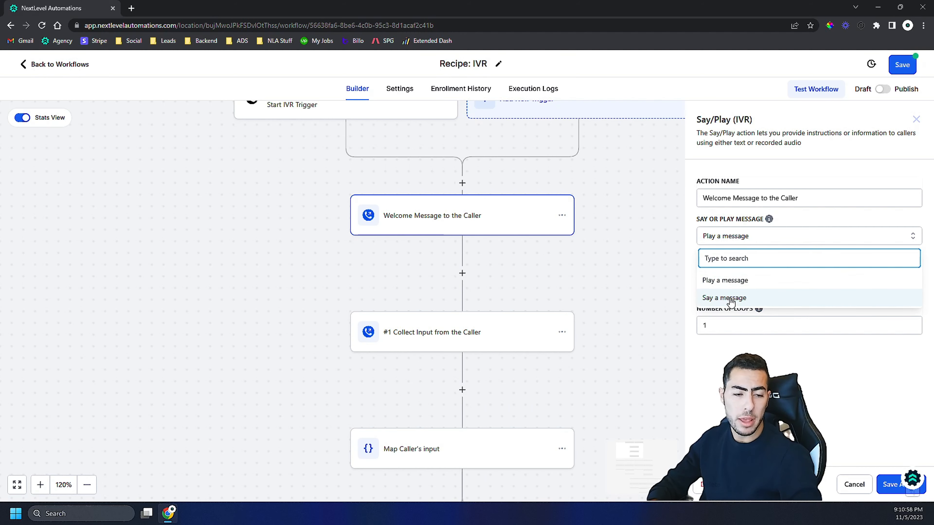
pyautogui.click(720, 280)
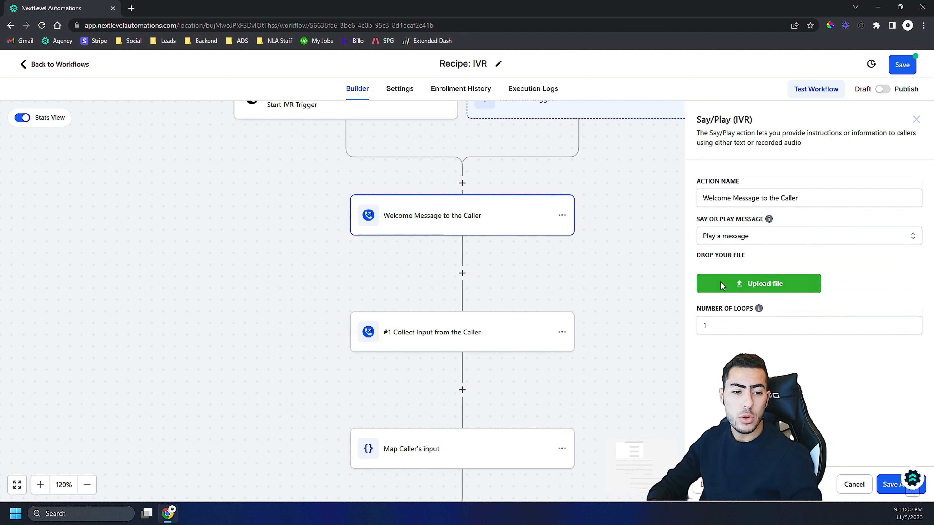
pyautogui.click(734, 239)
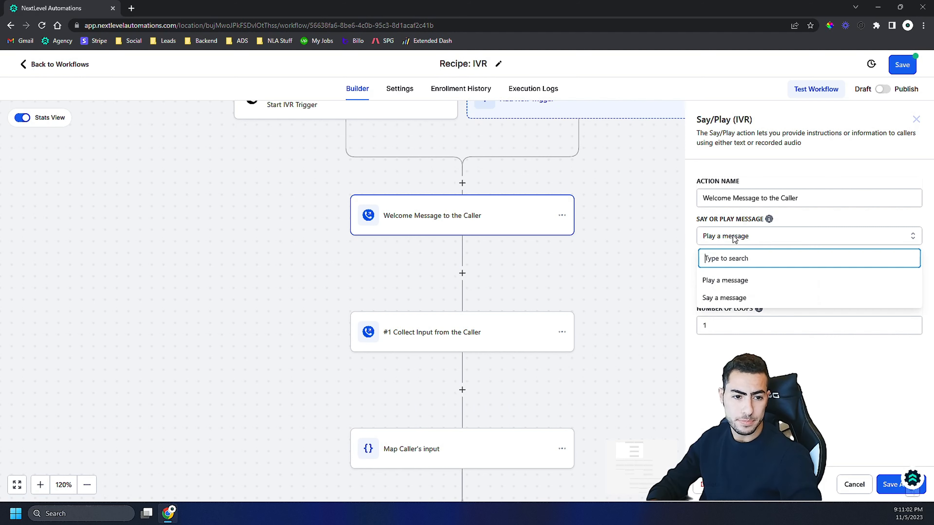
pyautogui.click(735, 296)
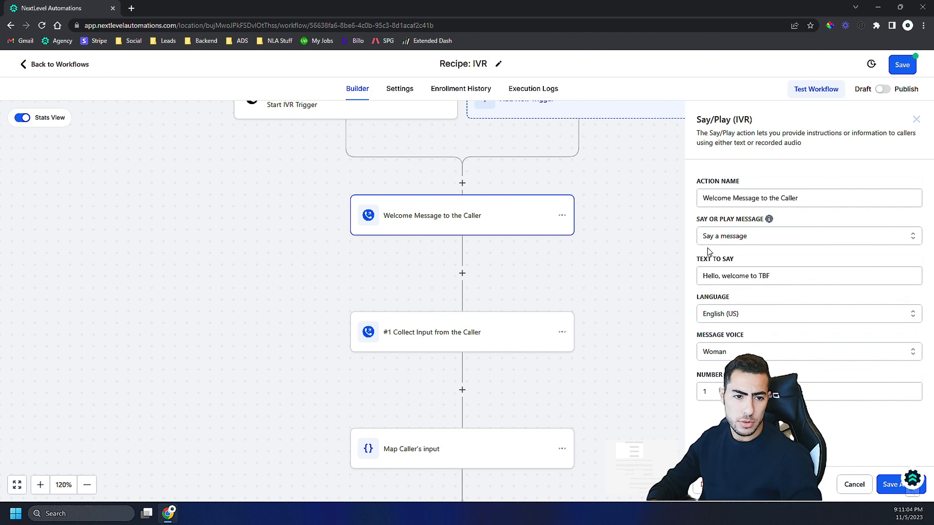
pyautogui.click(733, 237)
pyautogui.click(725, 280)
pyautogui.click(737, 236)
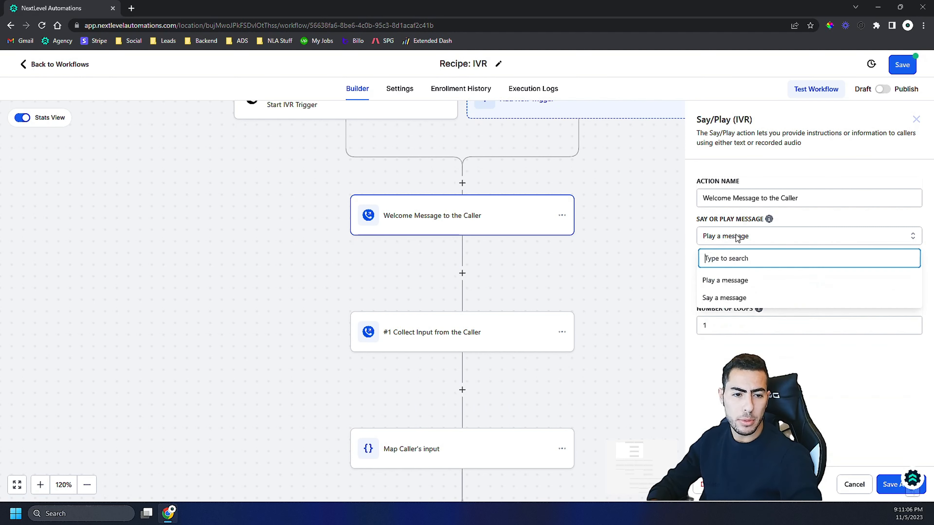
pyautogui.click(733, 298)
# - Replace TBF in the welcome message's spoken text with "Agency Name"
pyautogui.moveTo(707, 274); pyautogui.dragTo(785, 274)
pyautogui.tripleClick(741, 275)
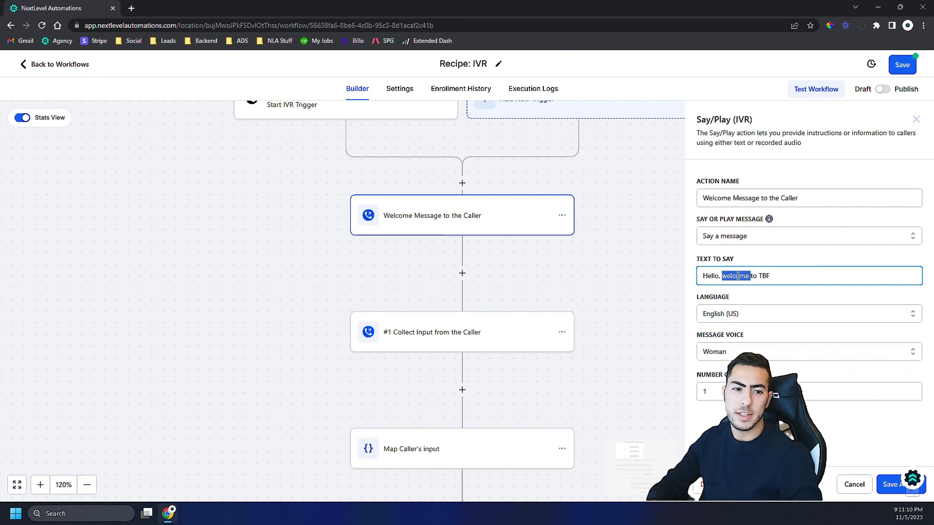
pyautogui.doubleClick(766, 275)
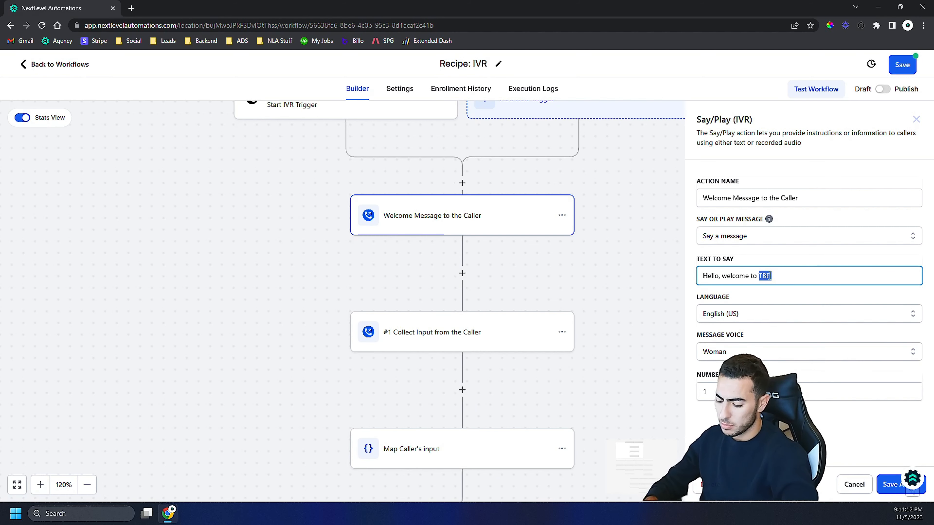
pyautogui.write('Agency Name')
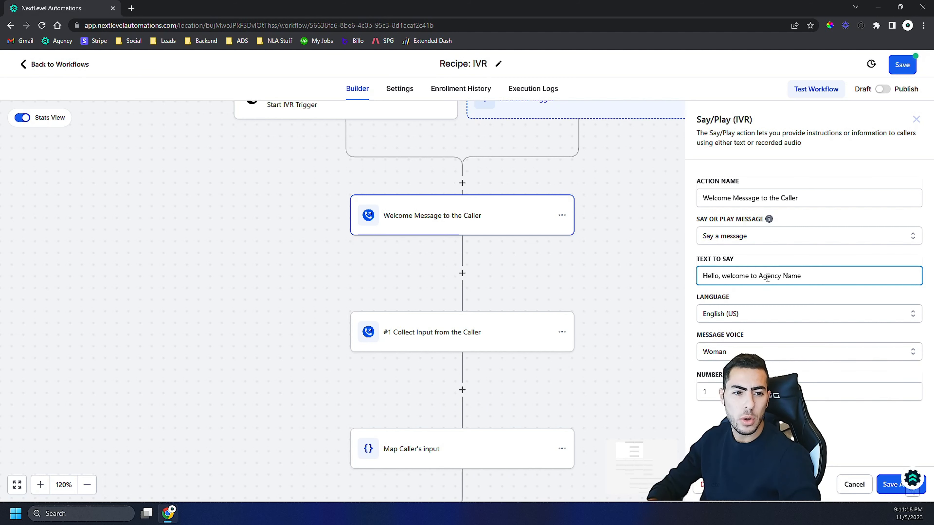
# - Make the welcome text read "Hello, welcome to Nextlevel Automations", check the message voice choices, and save the action
pyautogui.moveTo(759, 276); pyautogui.dragTo(853, 275)
pyautogui.write('Nextlevel Automations')
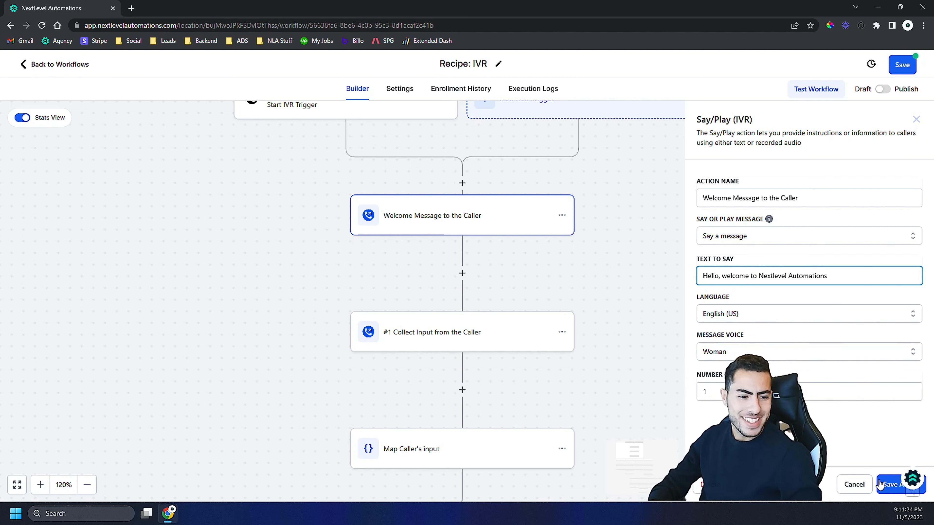
pyautogui.moveTo(758, 374)
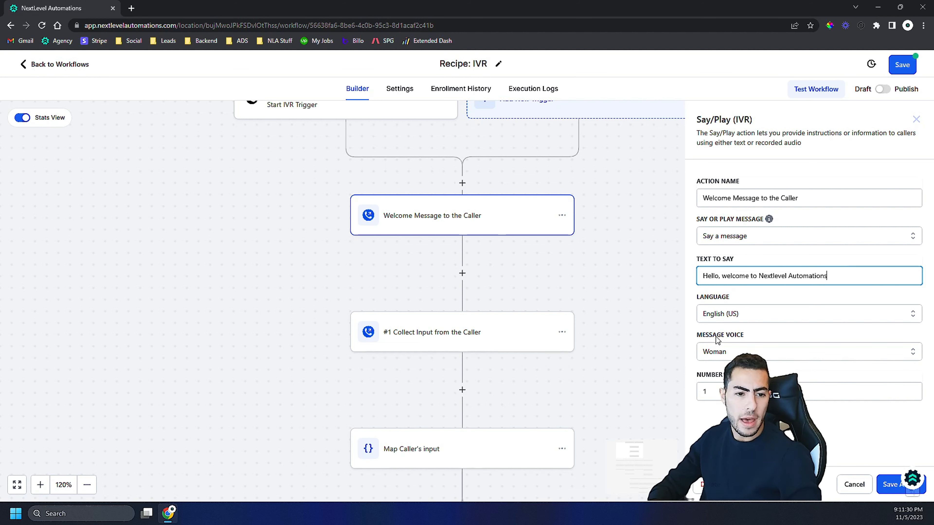
pyautogui.click(729, 353)
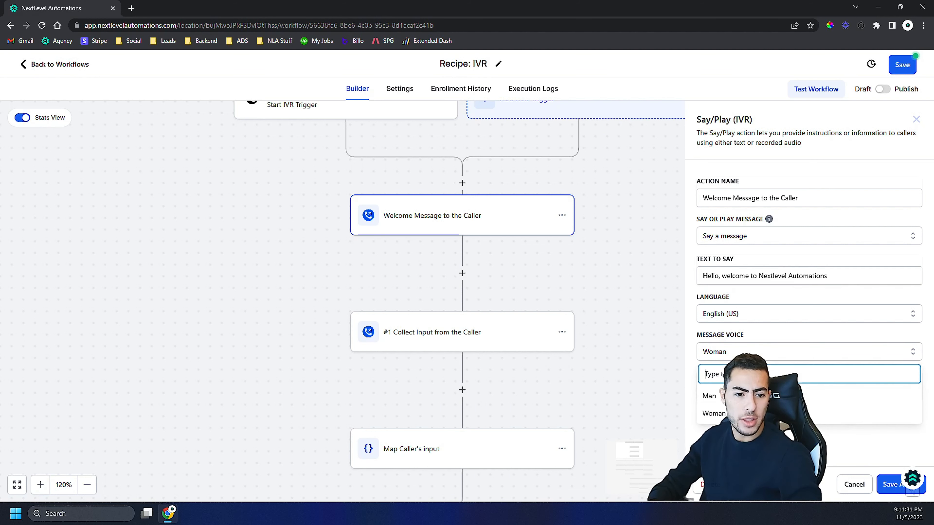
pyautogui.click(837, 459)
pyautogui.click(893, 487)
# - Review the message, voice, loop and stop-gathering settings of the Collect Input from the Caller action, leaving it without saving
pyautogui.click(454, 336)
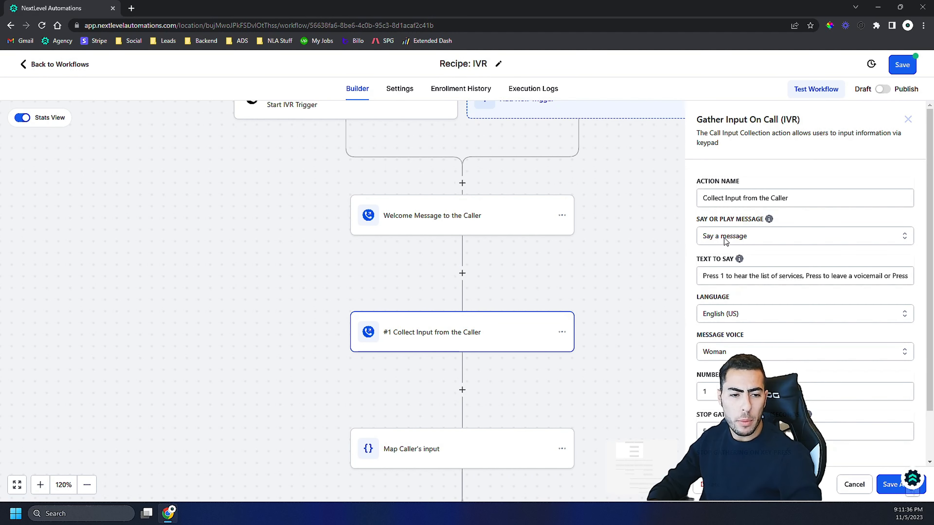
pyautogui.click(725, 241)
pyautogui.click(659, 260)
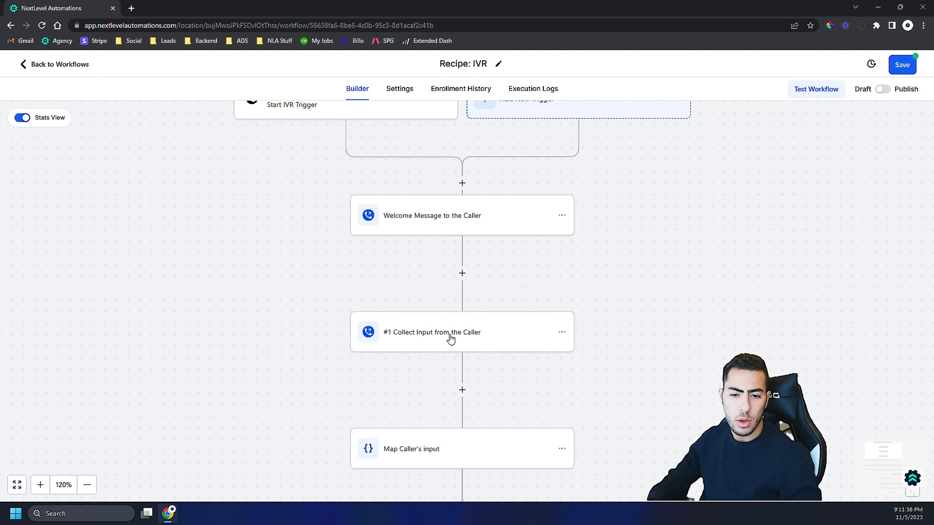
pyautogui.click(483, 335)
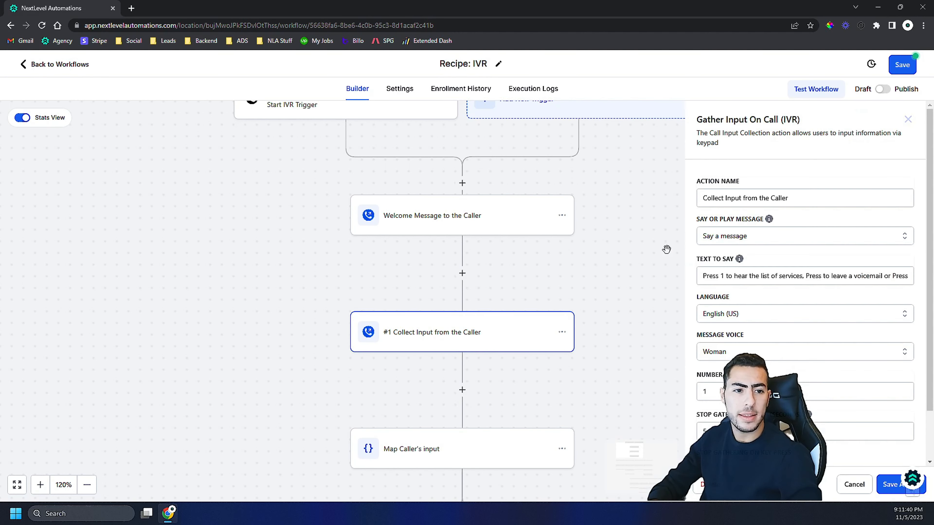
pyautogui.tripleClick(717, 121)
pyautogui.scroll(-1, 754, 286)
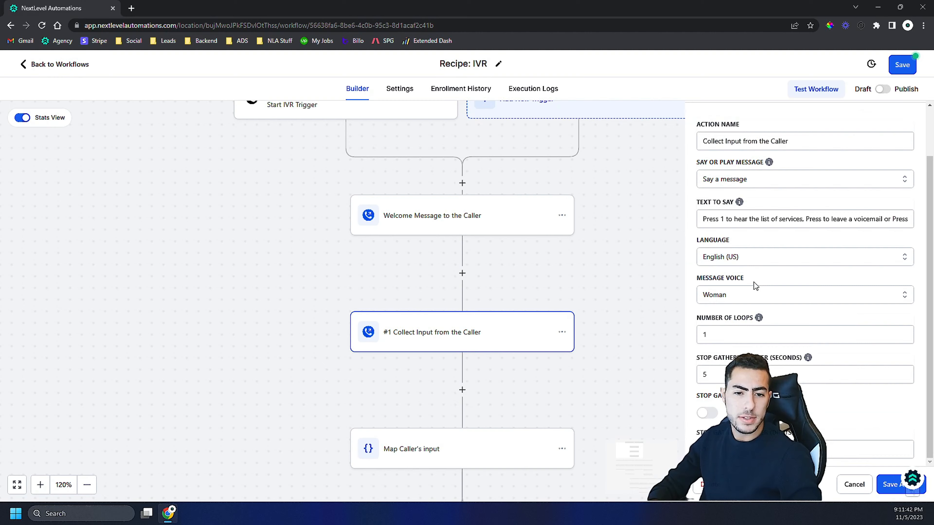
pyautogui.click(857, 490)
# - Browse the actions that can be added after the welcome message, down to Gather Input On Call, and leave without adding one
pyautogui.click(462, 272)
pyautogui.scroll(-10, 771, 256)
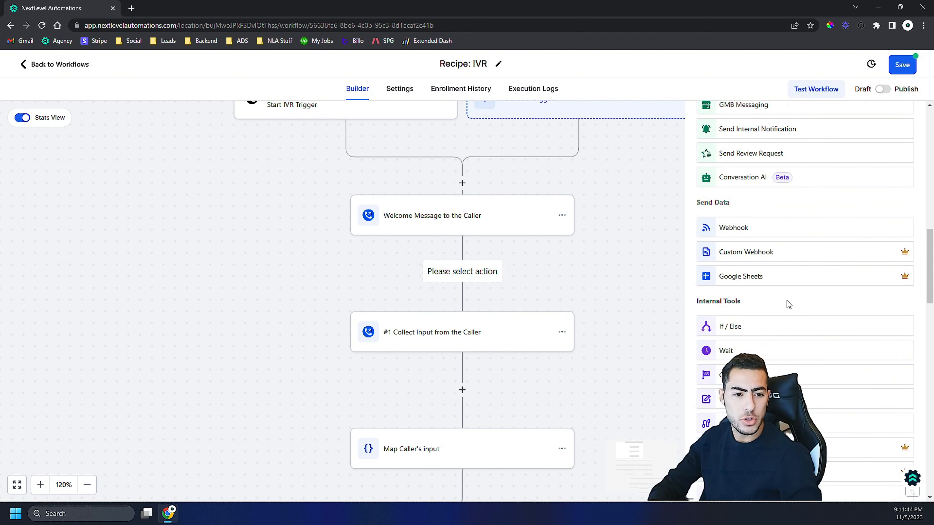
pyautogui.scroll(-15, 767, 298)
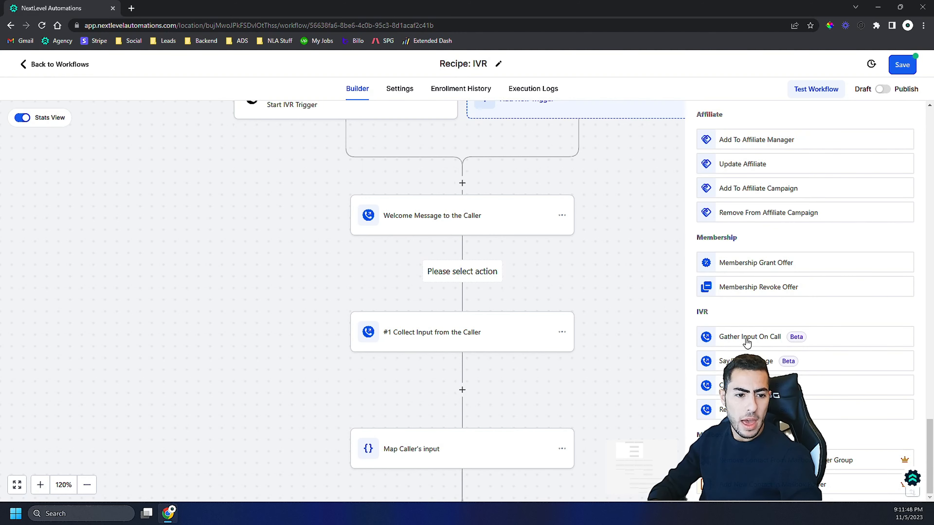
pyautogui.scroll(12, 842, 290)
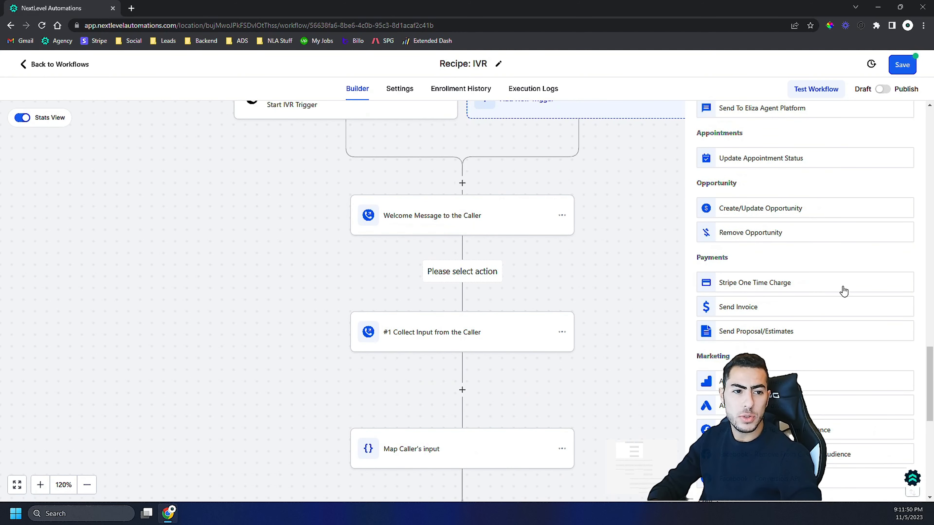
pyautogui.scroll(10, 902, 160)
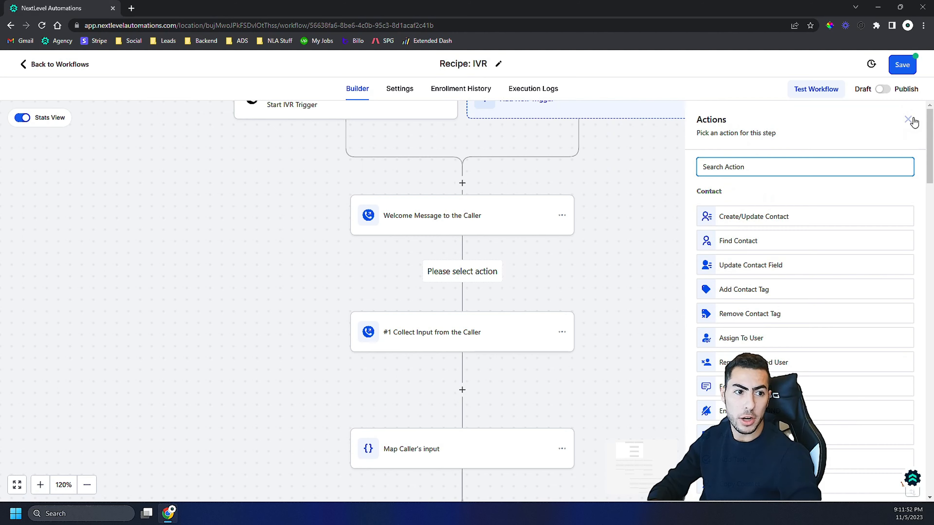
pyautogui.click(908, 120)
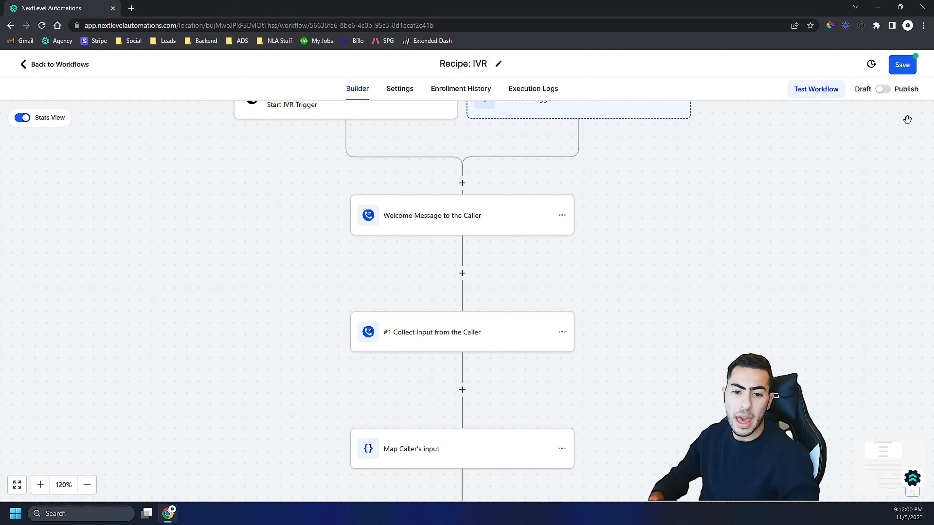
# - Look over the branches below Map Caller's input, from Press 1 across to None, and the actions they contain
pyautogui.scroll(-4, 413, 356)
pyautogui.scroll(2, 512, 323)
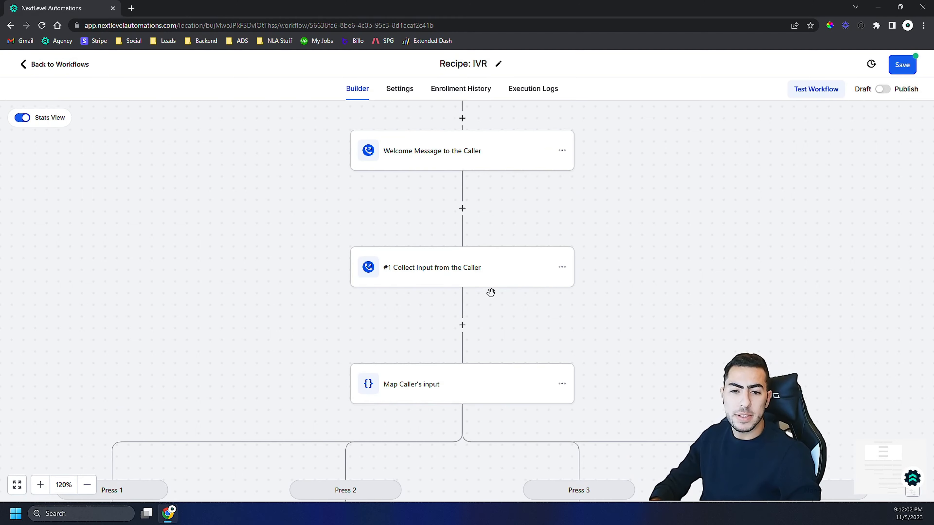
pyautogui.scroll(-11, 481, 260)
pyautogui.hscroll(-9, 508, 364)
pyautogui.scroll(3, 528, 376)
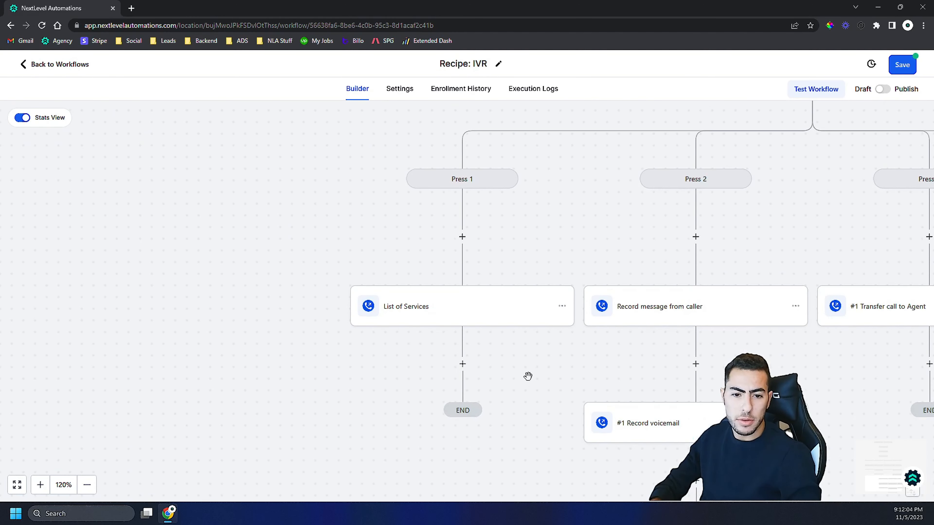
pyautogui.scroll(-6, 528, 376)
pyautogui.hscroll(9, 425, 409)
pyautogui.scroll(1, 321, 240)
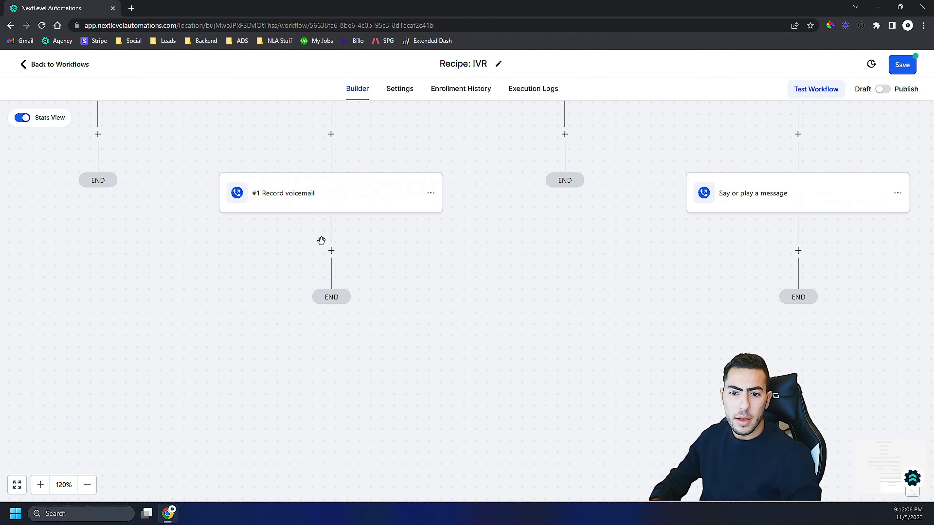
# - Add a Gather Input On Call action with its default settings below Record voicemail in the Press 2 branch
pyautogui.click(332, 250)
pyautogui.scroll(-15, 805, 294)
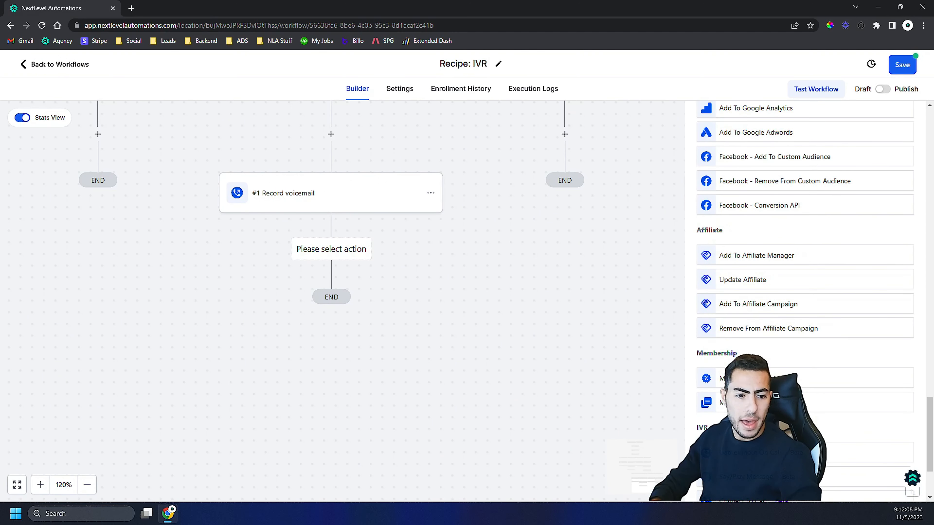
pyautogui.scroll(-3, 806, 294)
pyautogui.click(760, 338)
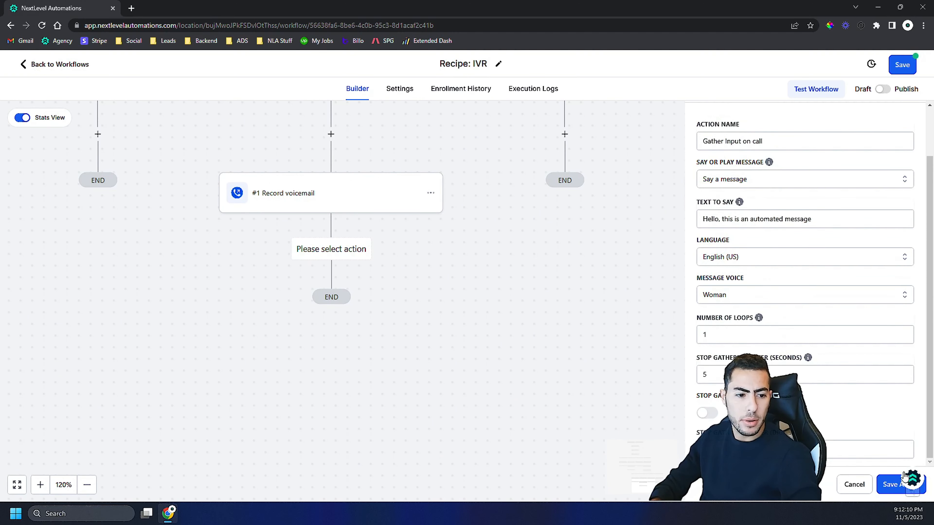
pyautogui.click(908, 478)
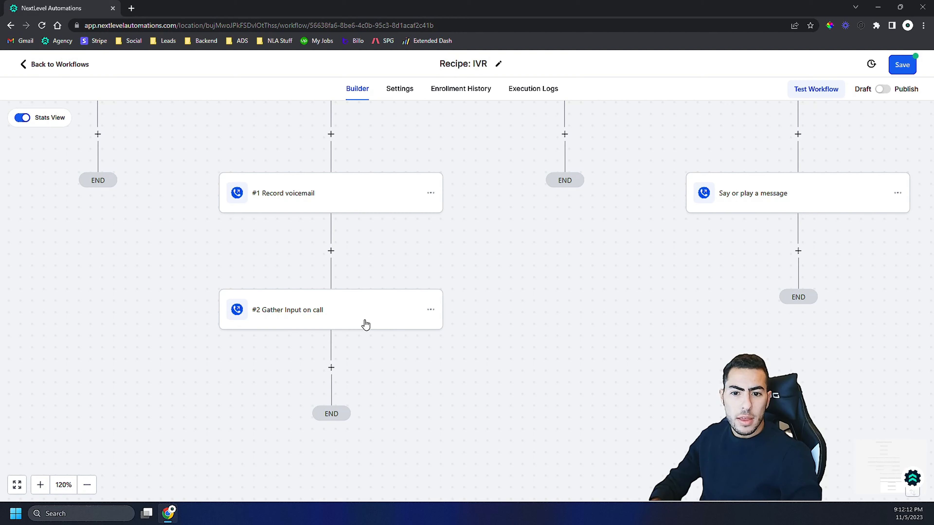
# - Check the settings of the Gather Input on call action below Record voicemail, leaving it without changes
pyautogui.click(357, 320)
pyautogui.scroll(-2, 845, 471)
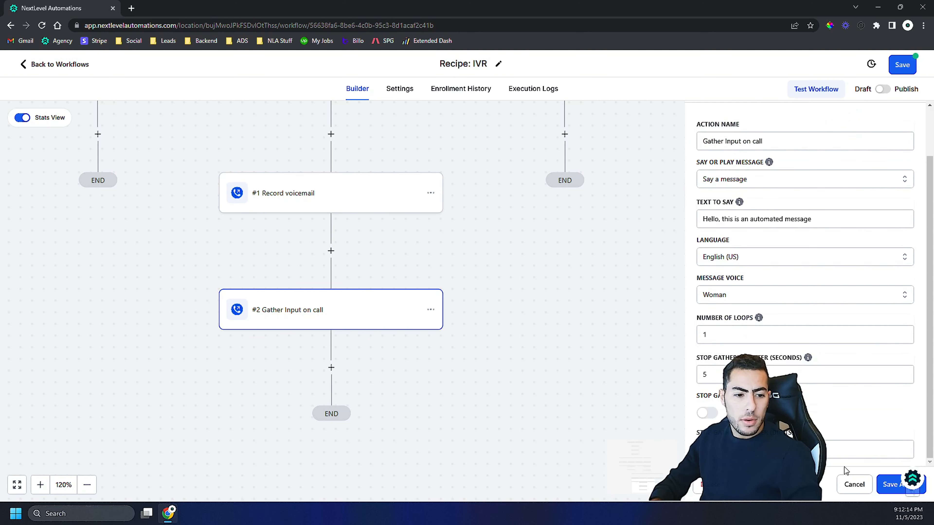
pyautogui.click(853, 485)
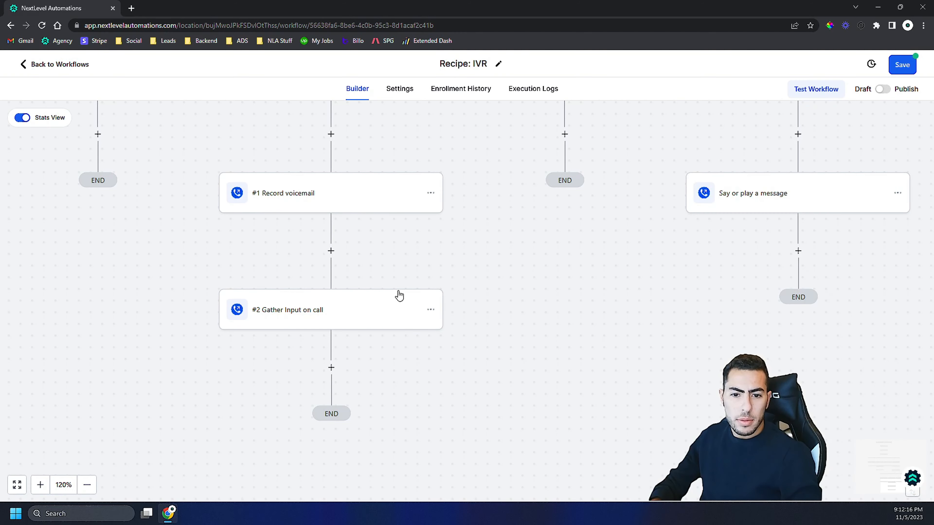
pyautogui.click(419, 317)
pyautogui.scroll(-2, 835, 445)
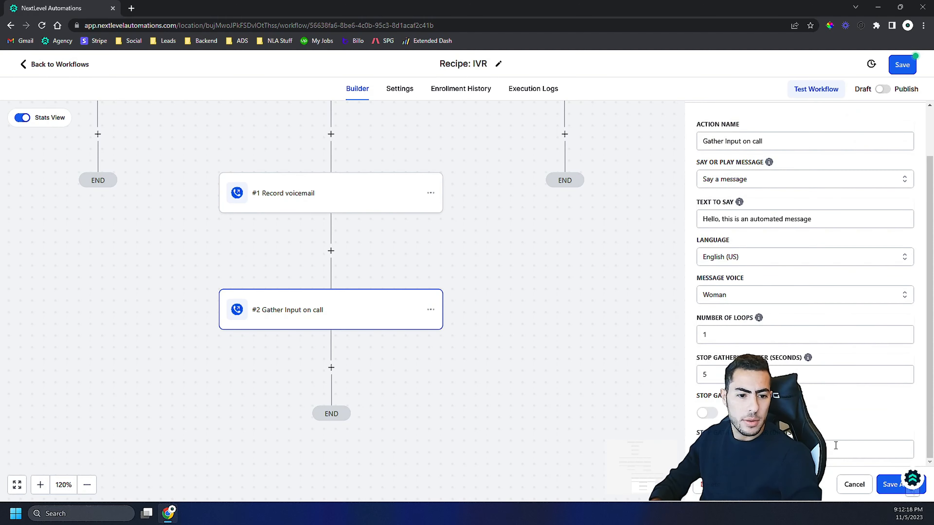
pyautogui.click(853, 485)
# - Delete the Gather Input on call action below Record voicemail
pyautogui.click(431, 310)
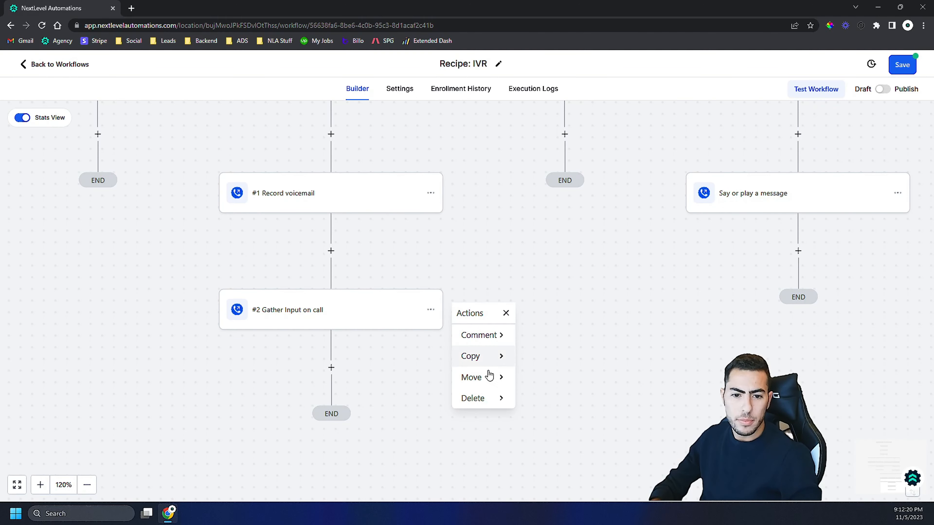
pyautogui.click(486, 399)
pyautogui.click(561, 334)
pyautogui.click(560, 313)
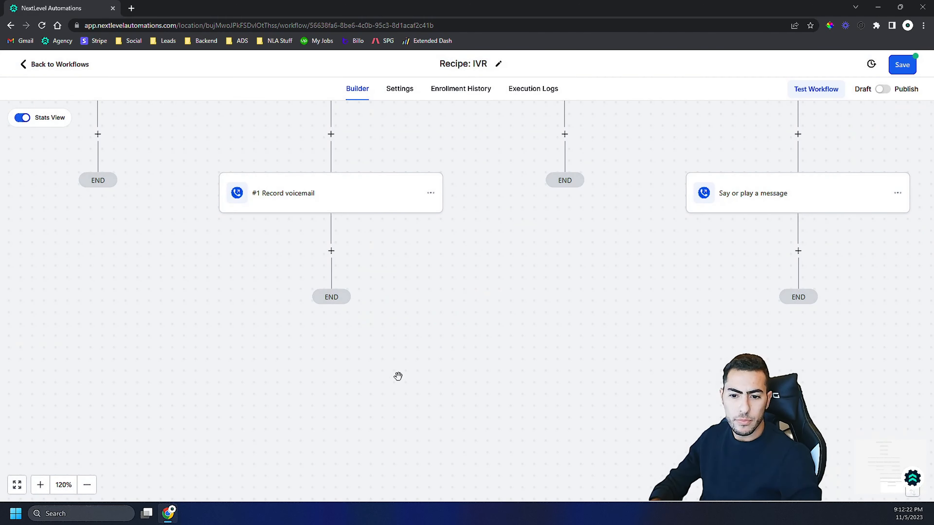
# - Return to the start of the workflow and view the Map Caller's input condition's branches, leaving it without saving
pyautogui.click(91, 492)
pyautogui.click(91, 493)
pyautogui.moveTo(435, 288); pyautogui.dragTo(368, 524)
pyautogui.moveTo(428, 157); pyautogui.dragTo(405, 462)
pyautogui.moveTo(413, 253); pyautogui.dragTo(625, 360)
pyautogui.moveTo(625, 230); pyautogui.dragTo(607, 419)
pyautogui.moveTo(671, 335); pyautogui.dragTo(605, 298)
pyautogui.moveTo(563, 381); pyautogui.dragTo(563, 417)
pyautogui.moveTo(581, 366); pyautogui.dragTo(595, 310)
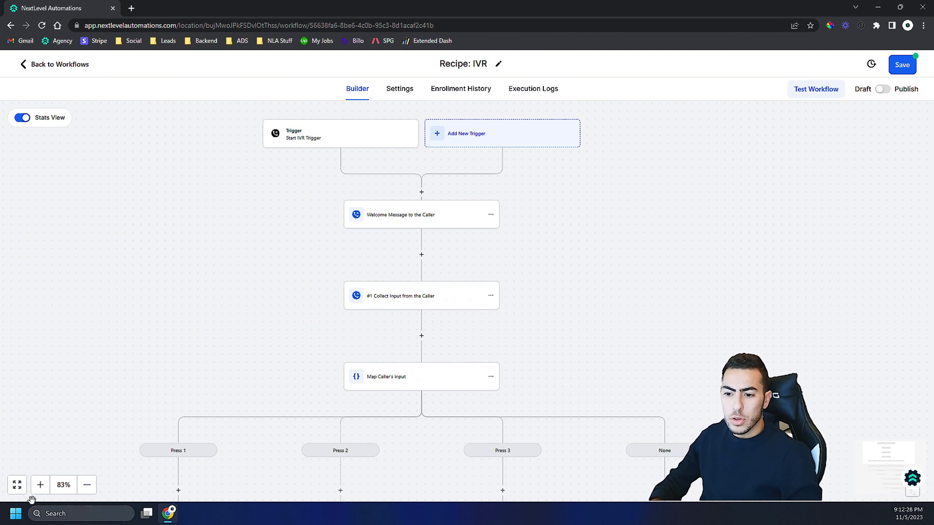
pyautogui.click(418, 385)
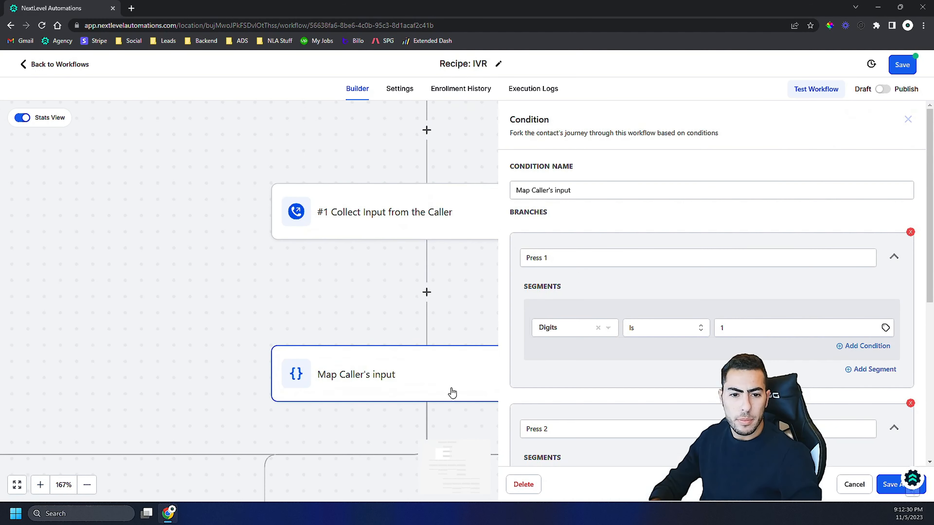
pyautogui.click(854, 485)
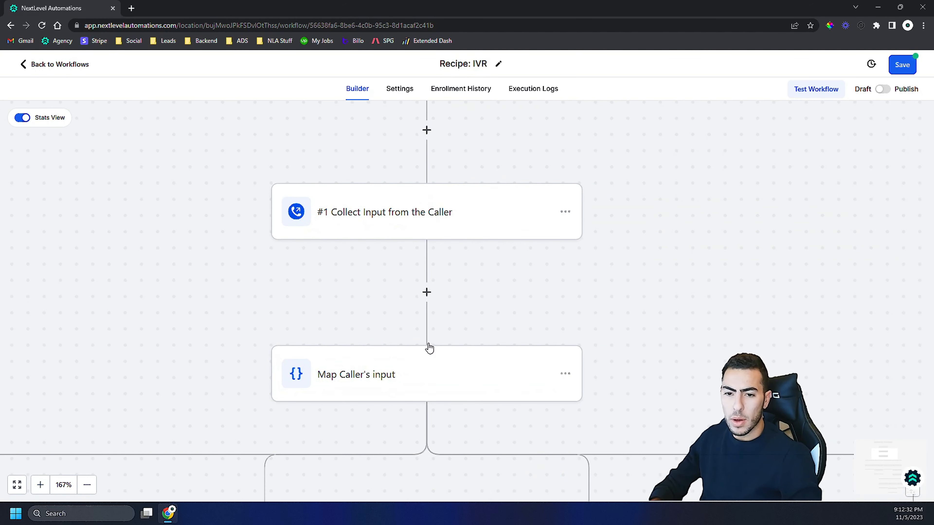
# - Open the Collect Input from the Caller action and read through its spoken menu text
pyautogui.scroll(2, 427, 348)
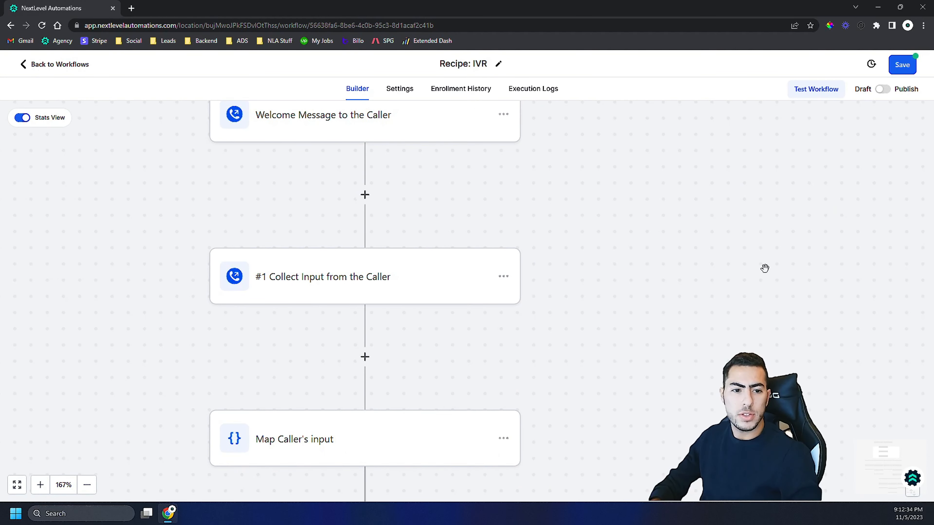
pyautogui.click(375, 286)
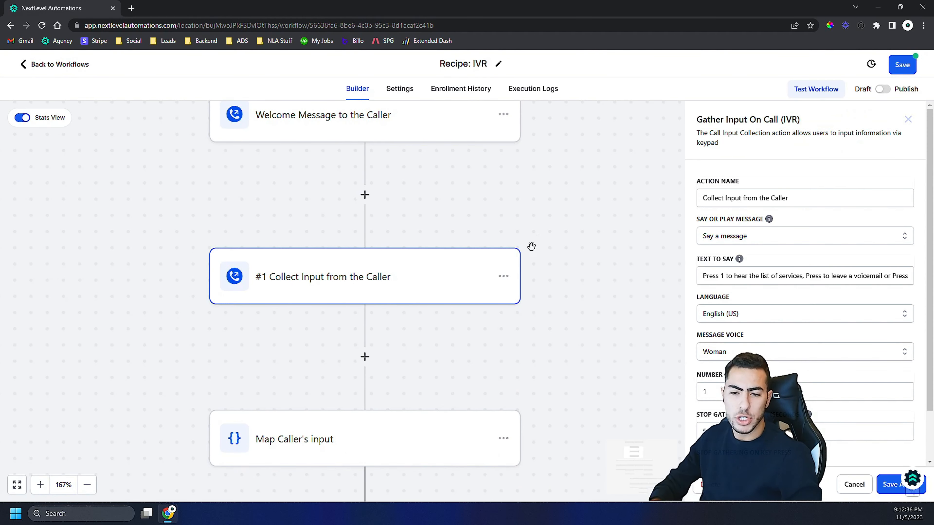
pyautogui.scroll(-1, 765, 267)
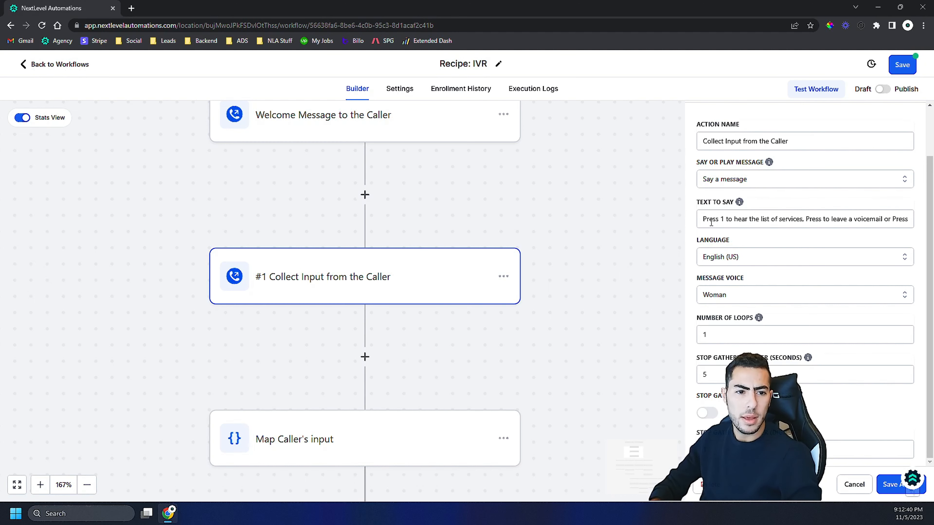
pyautogui.moveTo(706, 219); pyautogui.dragTo(927, 232)
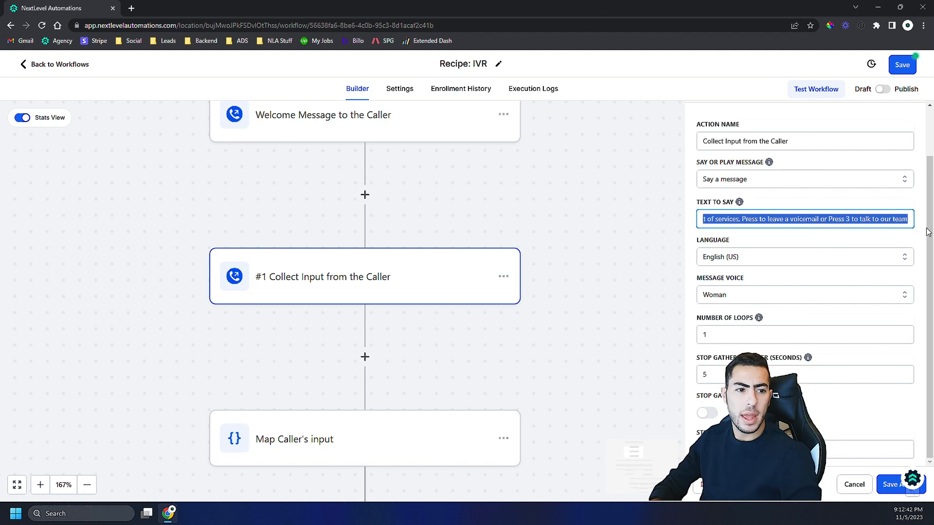
pyautogui.click(843, 216)
pyautogui.moveTo(843, 217); pyautogui.dragTo(651, 220)
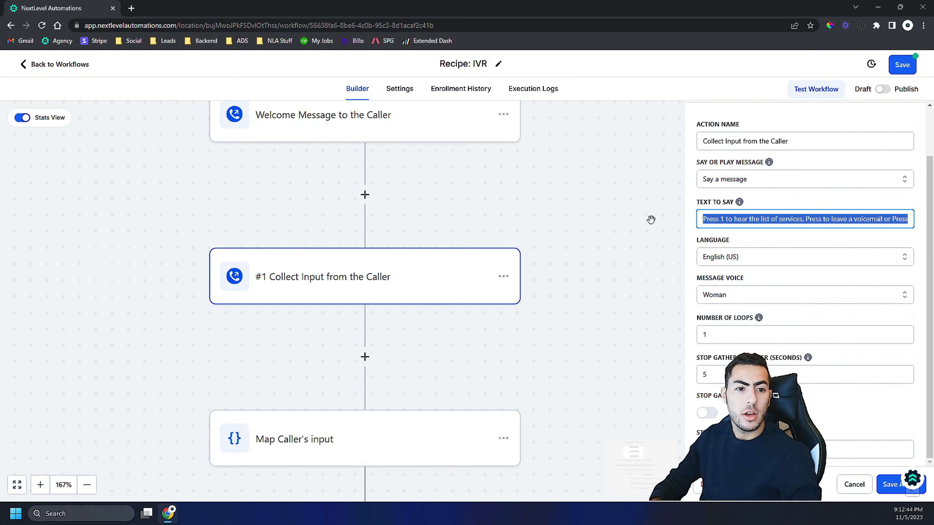
pyautogui.click(737, 219)
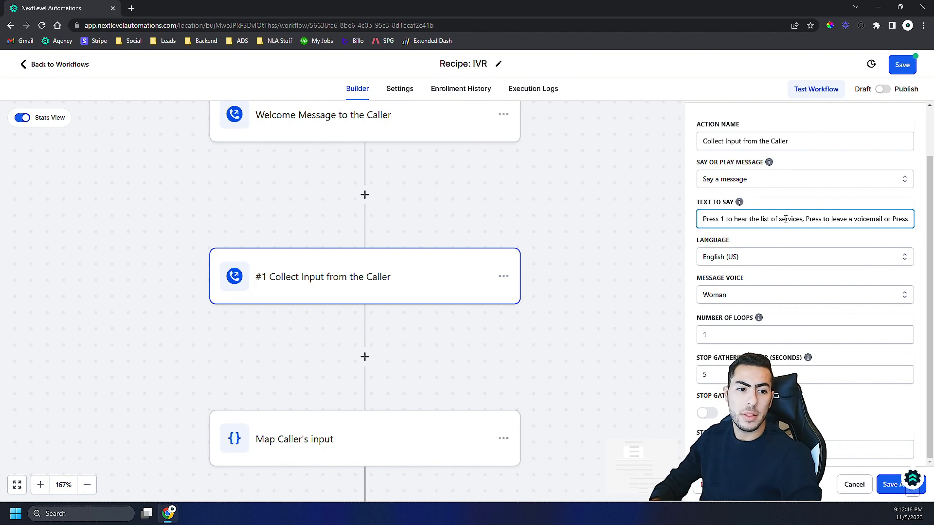
# - Correct the voicemail option in the caller-input action's spoken text to "Press 2 to leave a voicemail"
pyautogui.moveTo(854, 218); pyautogui.dragTo(908, 221)
pyautogui.click(761, 219)
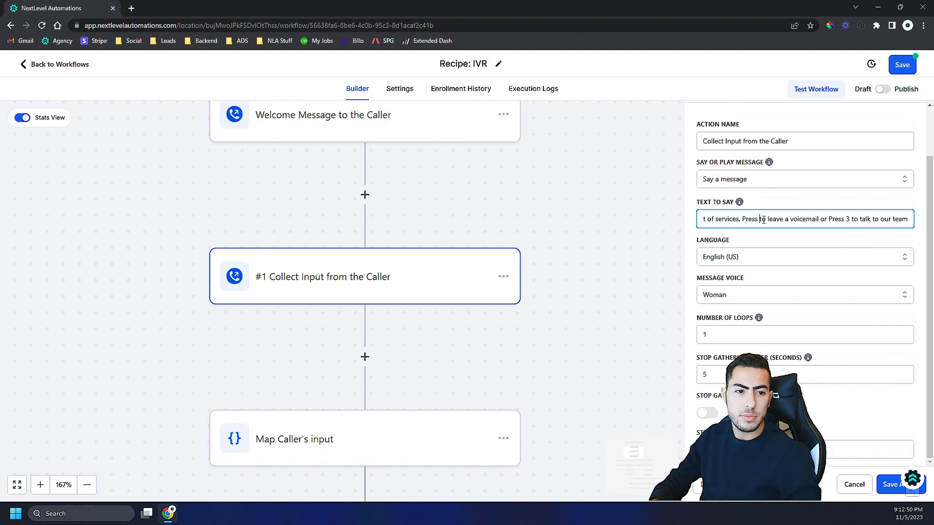
pyautogui.doubleClick(762, 218)
pyautogui.write('2 ')
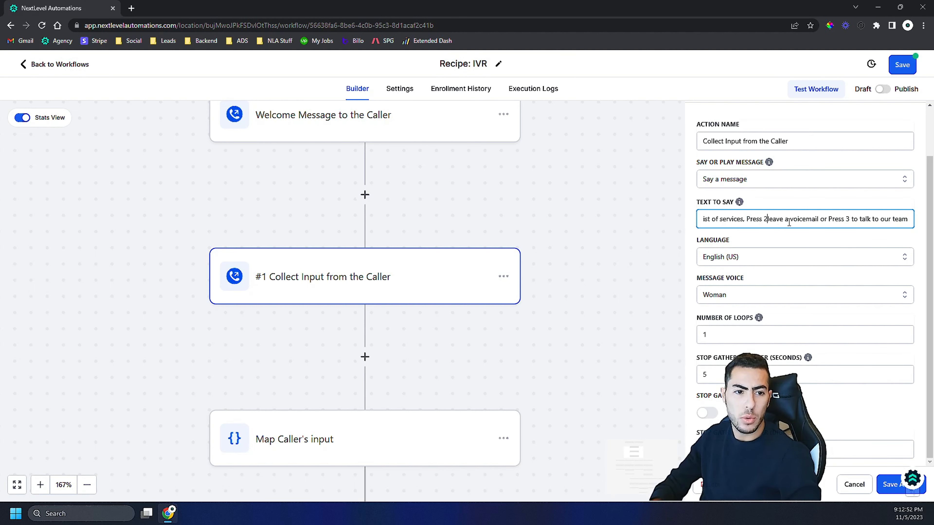
pyautogui.write('to')
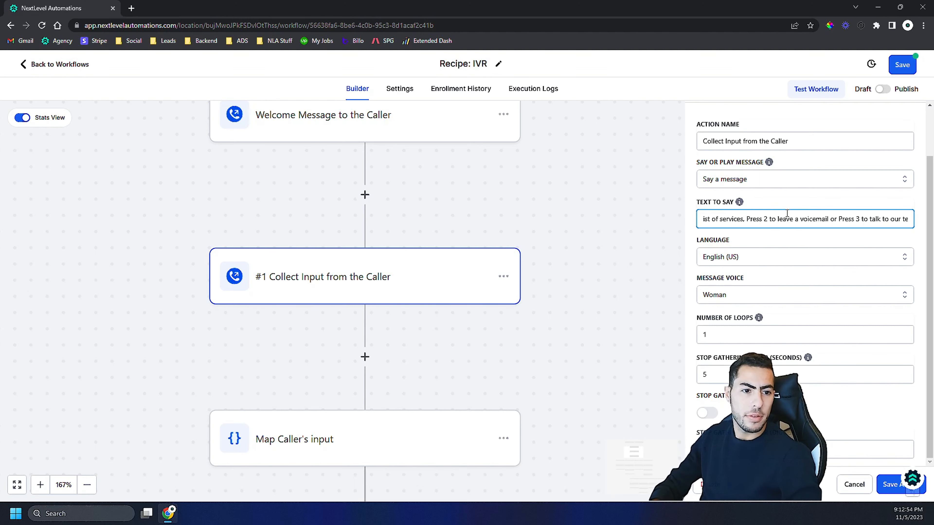
# - Check the talk-to-our-team option in the spoken text and set the caller-input action to stop gathering after 7 seconds
pyautogui.moveTo(839, 219); pyautogui.dragTo(917, 228)
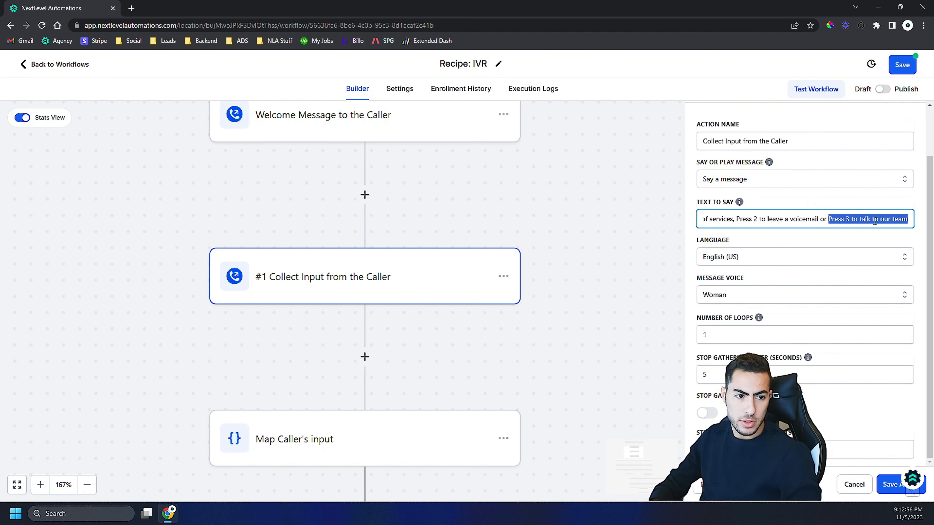
pyautogui.doubleClick(875, 220)
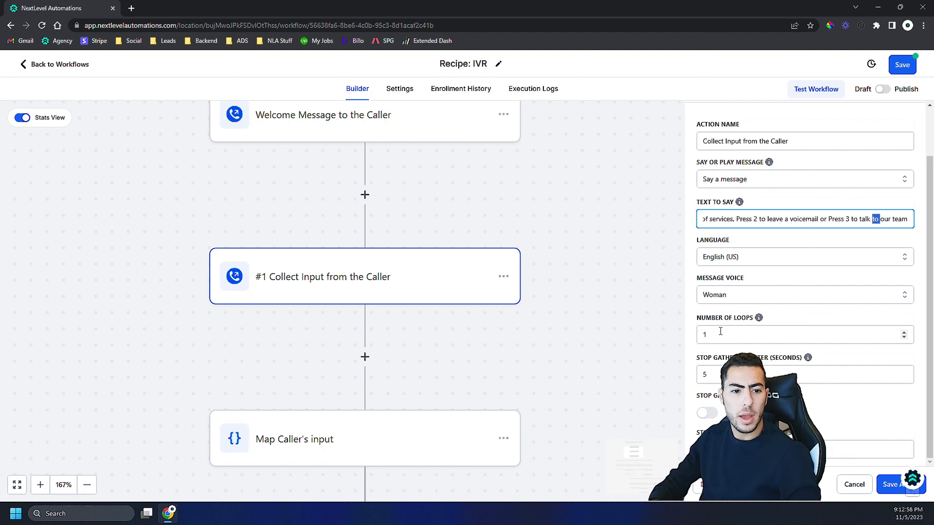
pyautogui.click(719, 333)
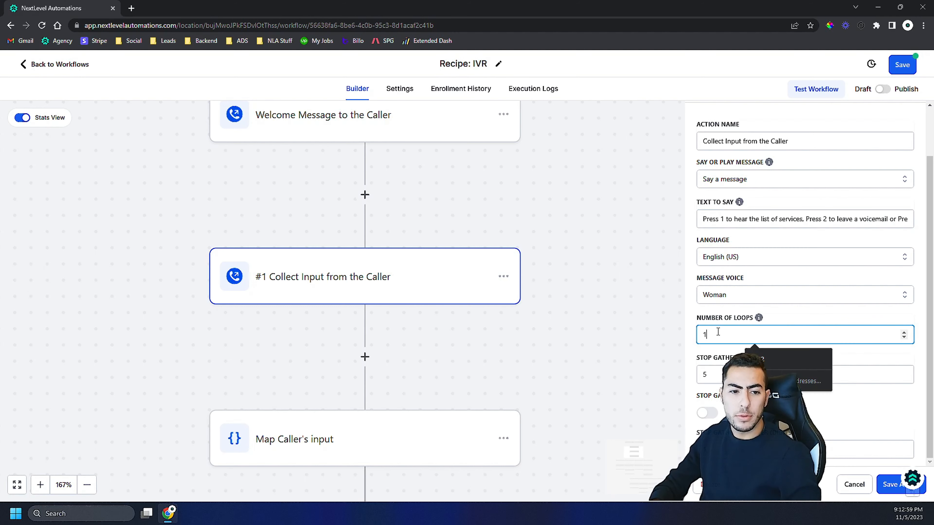
pyautogui.click(716, 358)
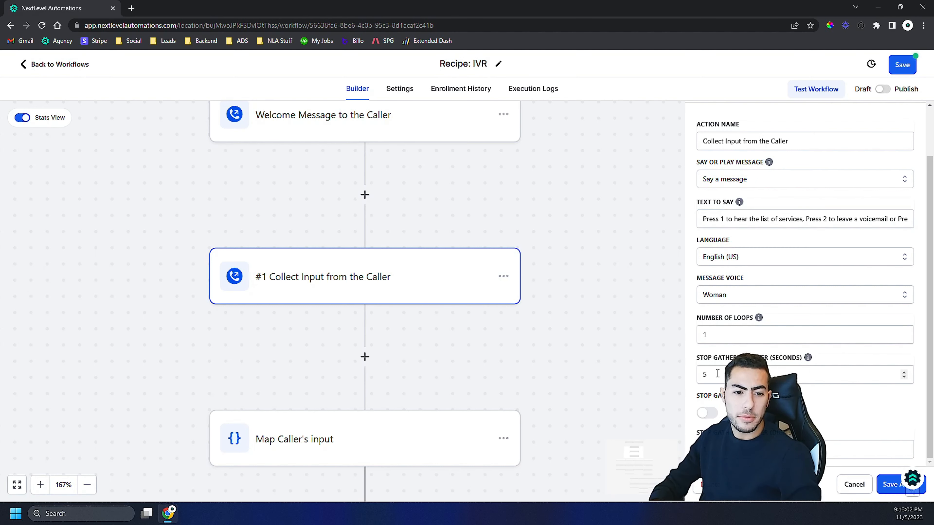
pyautogui.click(719, 373)
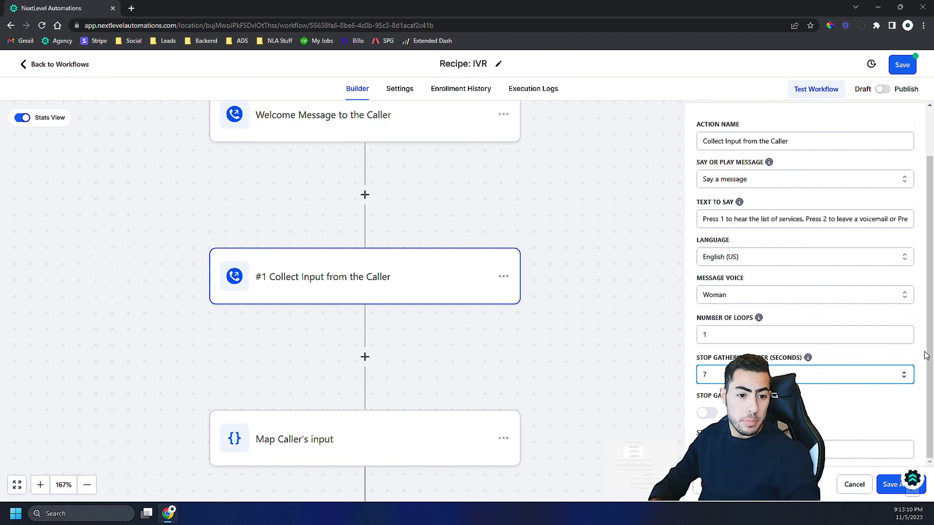
# - Try the Stop Gathering on Key Press option, view its key field, and turn it back off
pyautogui.click(708, 413)
pyautogui.scroll(-1, 708, 414)
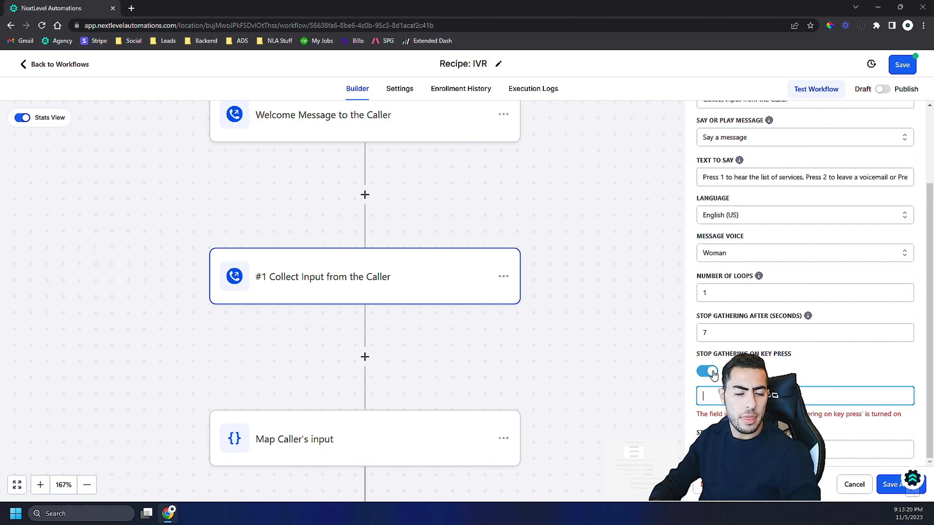
pyautogui.click(710, 373)
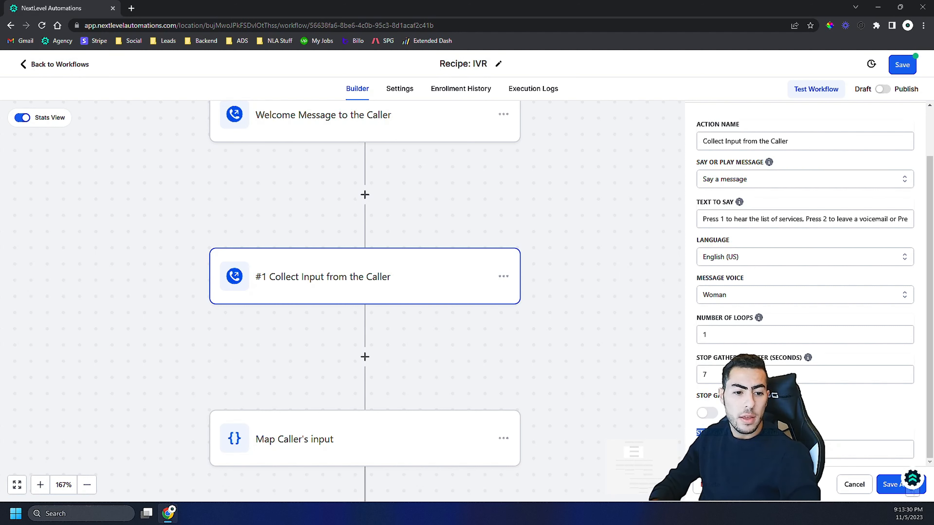
# - Save the Collect Input from the Caller action
pyautogui.scroll(2, 772, 423)
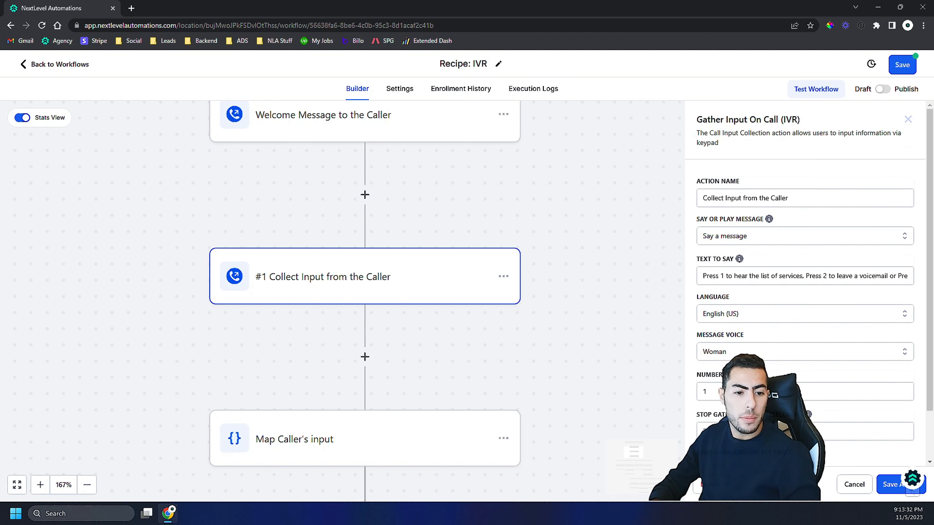
pyautogui.scroll(-2, 772, 423)
pyautogui.click(889, 486)
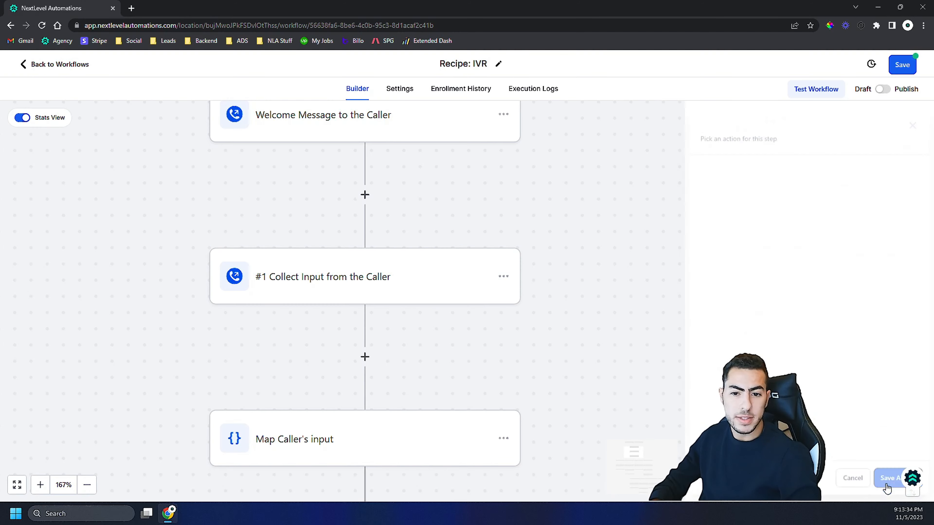
# - Open the Map Caller's input condition, review its key-press branches, and close it without saving
pyautogui.scroll(-2, 503, 341)
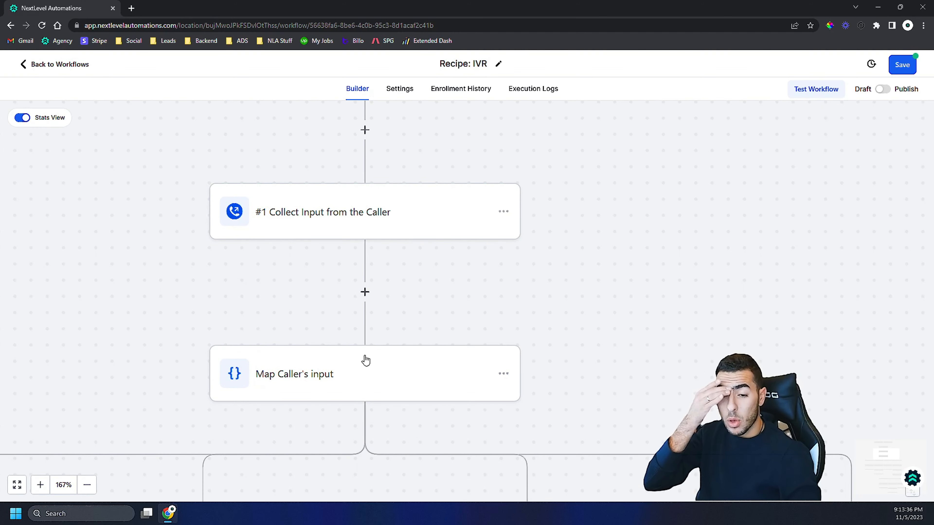
pyautogui.click(371, 361)
pyautogui.scroll(-2, 678, 300)
pyautogui.scroll(-6, 656, 277)
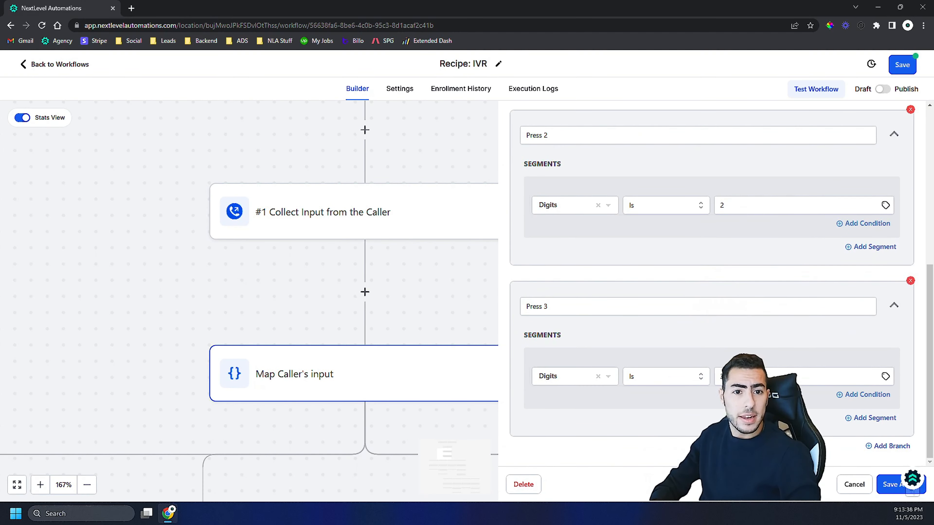
pyautogui.click(862, 484)
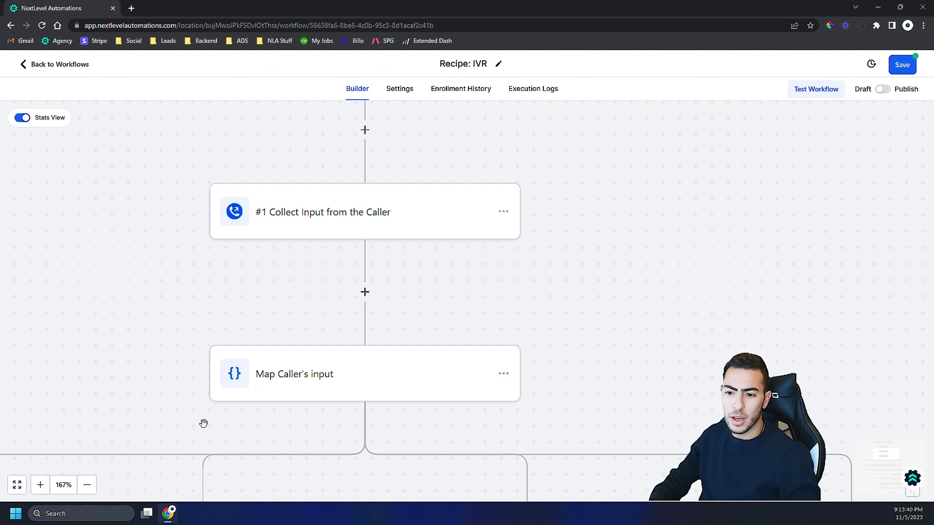
# - View the workflow from its trigger at 80% zoom and check the Collect Input from the Caller settings, closing them without saving
pyautogui.click(87, 485)
pyautogui.click(86, 485)
pyautogui.click(87, 485)
pyautogui.scroll(3, 606, 265)
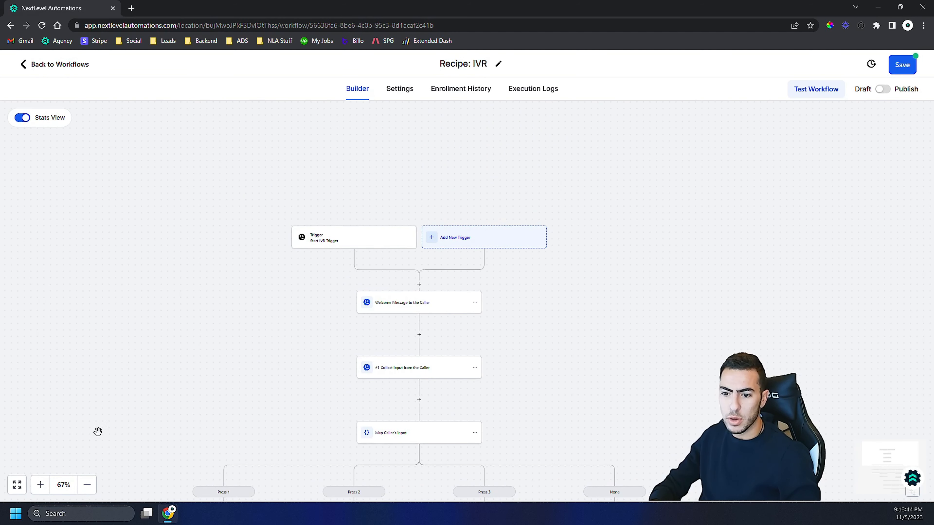
pyautogui.click(41, 485)
pyautogui.scroll(2, 606, 350)
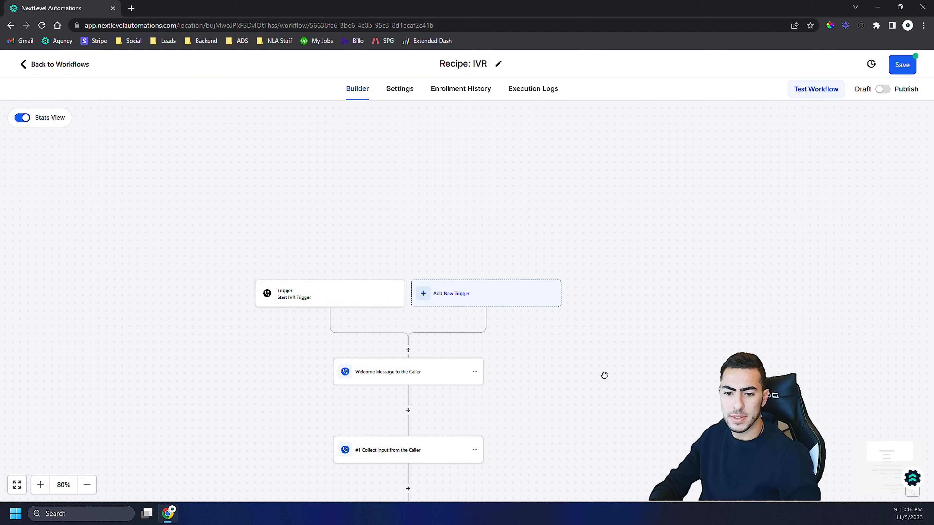
pyautogui.moveTo(621, 371)
pyautogui.mouseDown()
pyautogui.moveTo(629, 315)
pyautogui.moveTo(615, 296)
pyautogui.moveTo(601, 324)
pyautogui.moveTo(618, 382)
pyautogui.mouseUp()
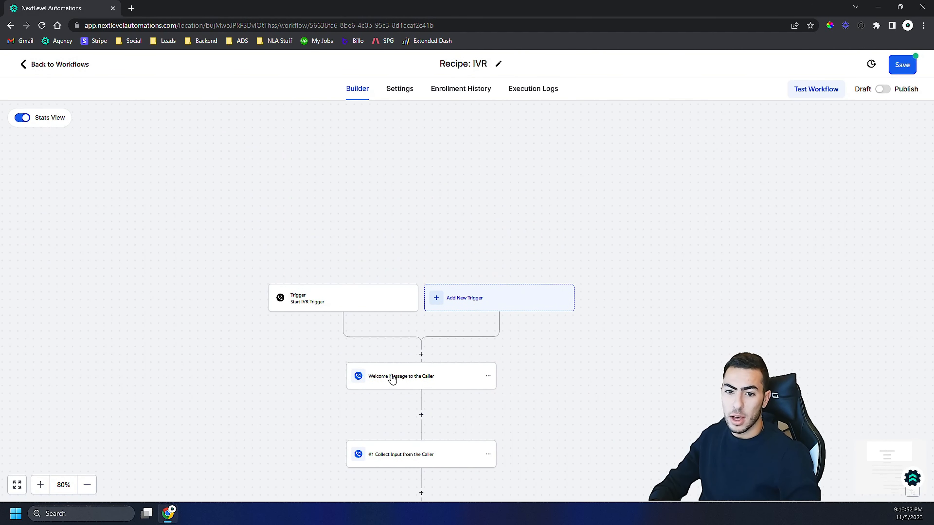
pyautogui.click(440, 456)
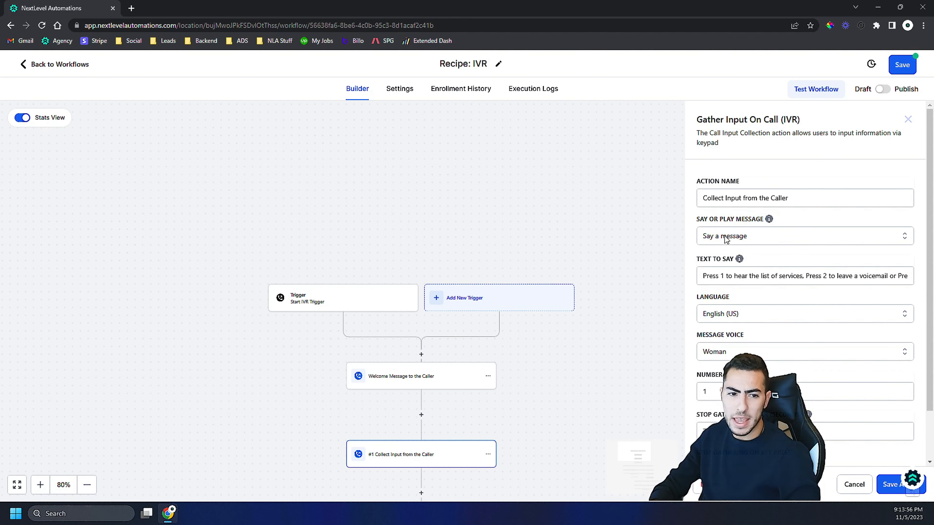
pyautogui.scroll(-2, 603, 331)
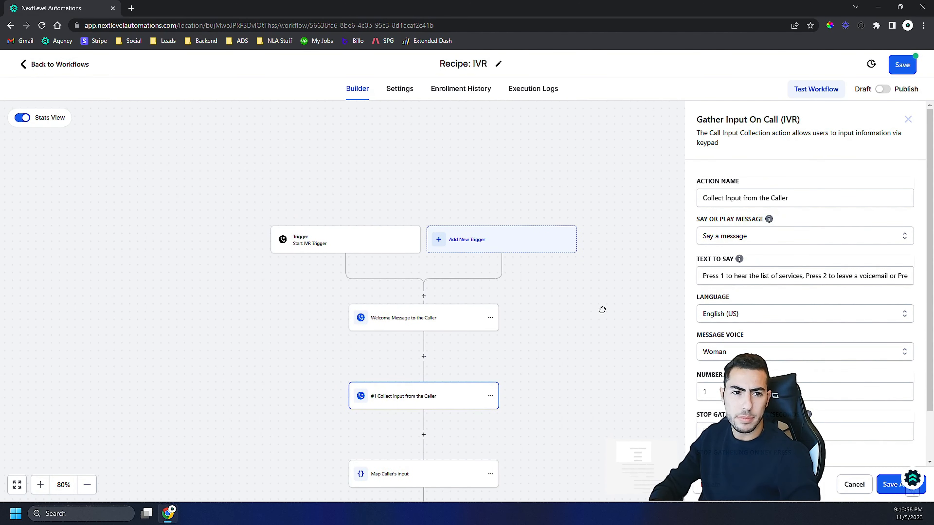
pyautogui.click(908, 119)
# - Add an if/else condition action between Collect Input from the Caller and Map Caller's input
pyautogui.moveTo(629, 325); pyautogui.dragTo(661, 256)
pyautogui.moveTo(647, 385); pyautogui.dragTo(657, 235)
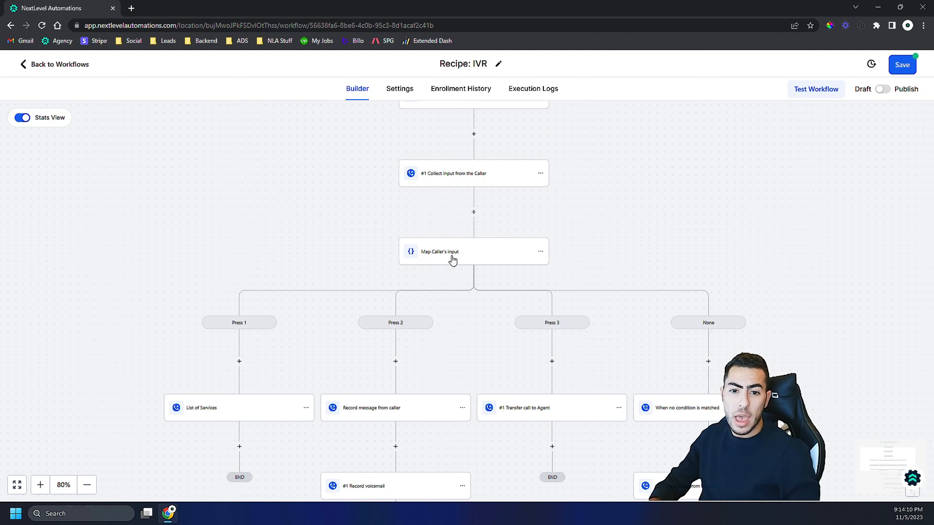
pyautogui.click(473, 213)
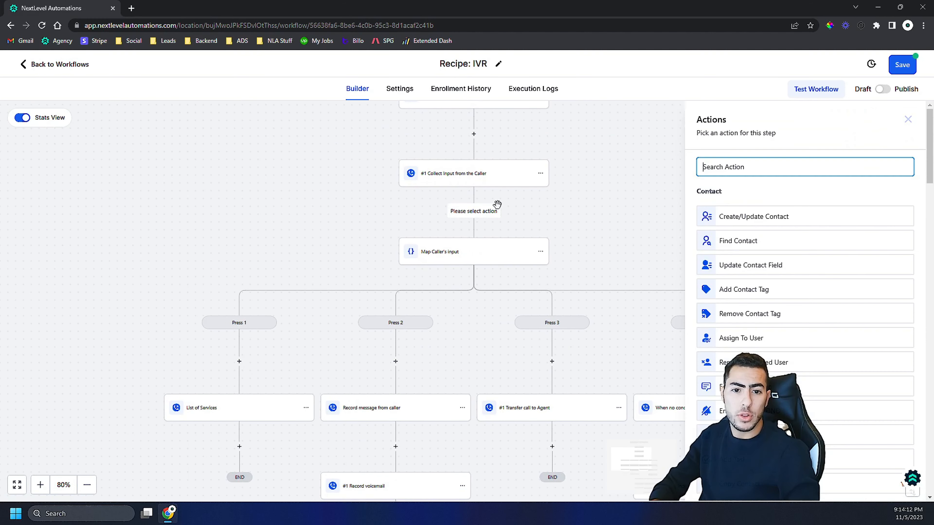
pyautogui.write('if.')
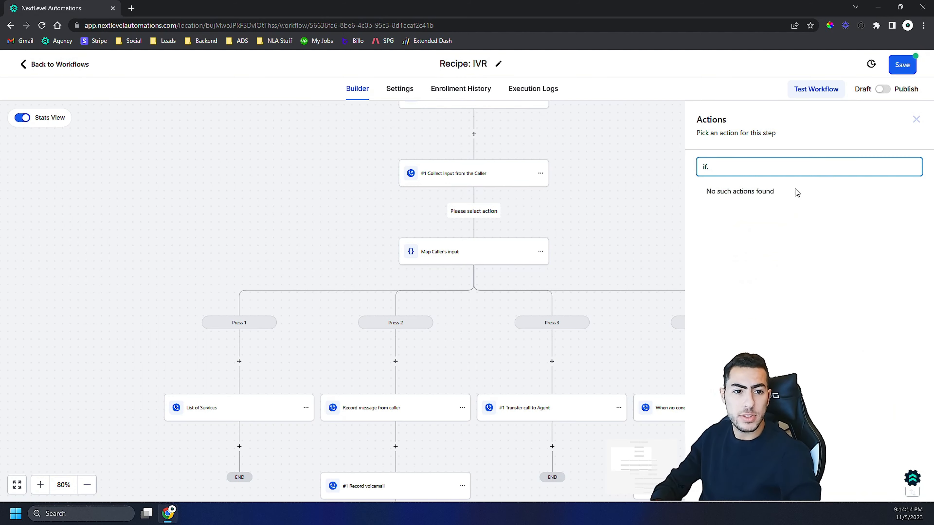
pyautogui.press('BackSpace')
pyautogui.click(763, 234)
# - Set the new condition's first branch to match when the Digits from #1 Collect Input from the Caller is 1
pyautogui.click(578, 329)
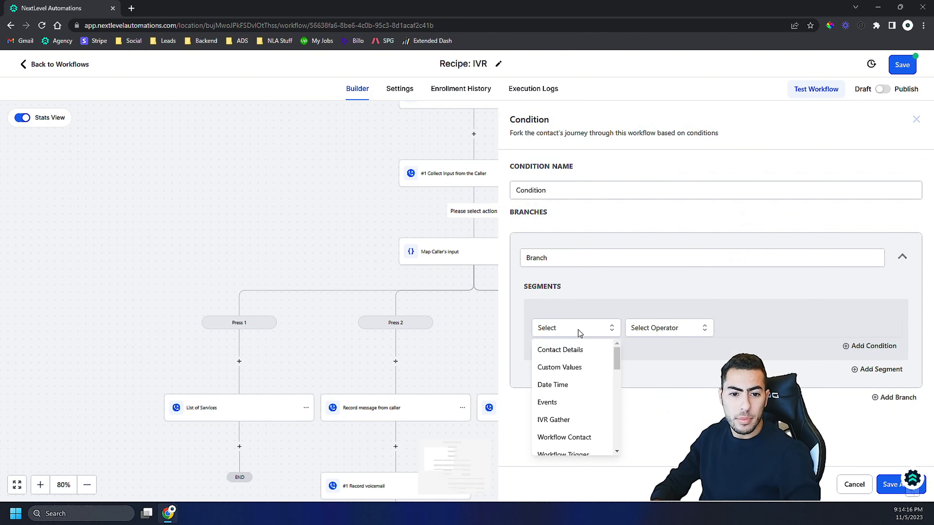
pyautogui.scroll(-5, 585, 366)
pyautogui.scroll(3, 586, 368)
pyautogui.click(568, 357)
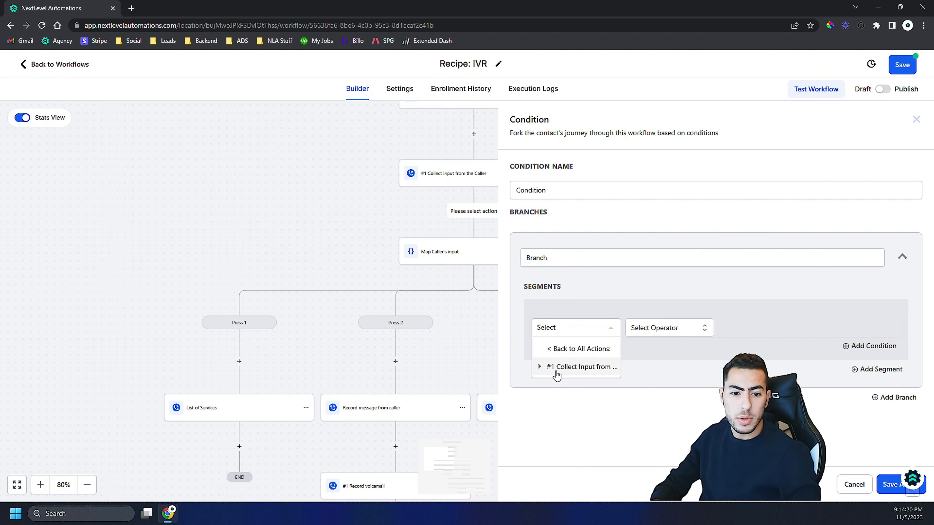
pyautogui.click(539, 367)
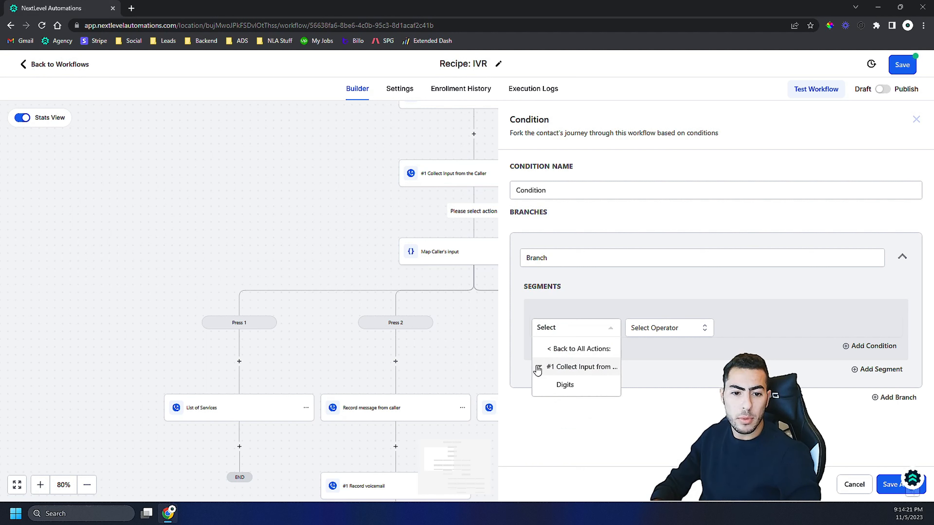
pyautogui.click(580, 368)
pyautogui.click(580, 368)
pyautogui.click(573, 385)
pyautogui.click(660, 332)
pyautogui.click(658, 350)
pyautogui.click(739, 334)
pyautogui.write('1')
# - Add a second branch to the condition, using the Digits from #1 Collect Input from the Caller with the operator Is
pyautogui.click(897, 397)
pyautogui.scroll(-3, 603, 390)
pyautogui.click(565, 379)
pyautogui.scroll(-3, 559, 435)
pyautogui.click(565, 405)
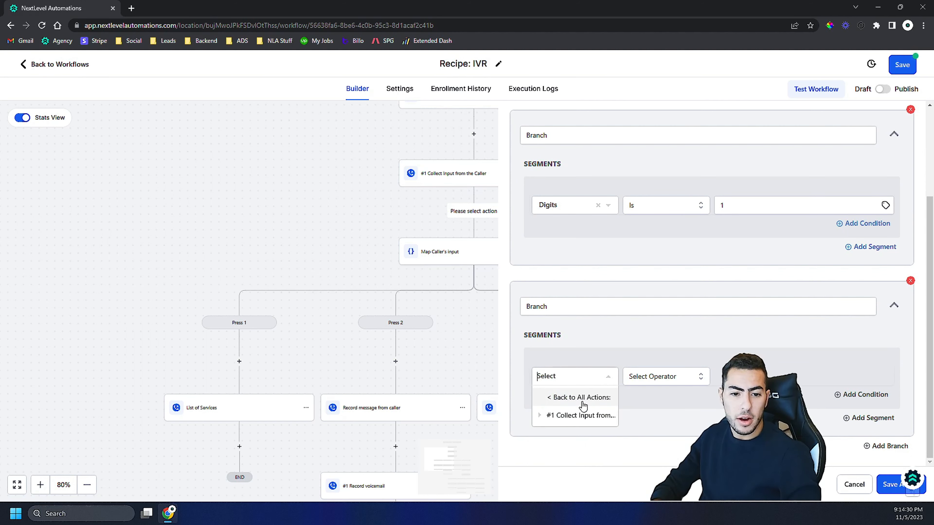
pyautogui.click(568, 416)
pyautogui.click(571, 418)
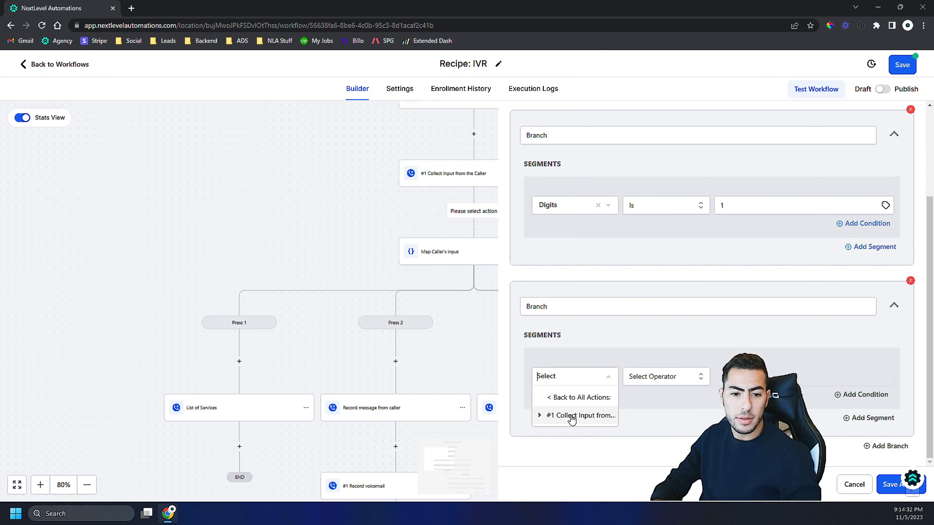
pyautogui.click(571, 418)
pyautogui.scroll(1, 494, 319)
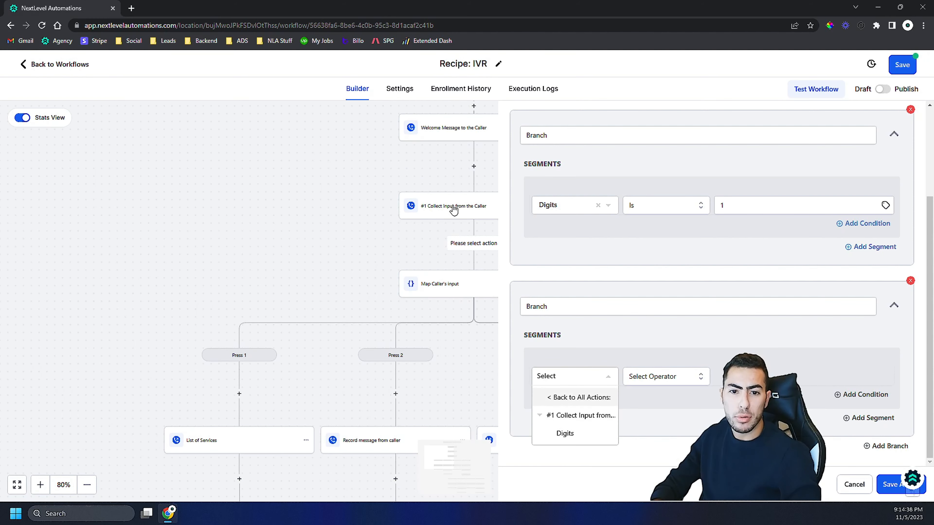
pyautogui.click(564, 433)
pyautogui.moveTo(363, 257); pyautogui.dragTo(244, 255)
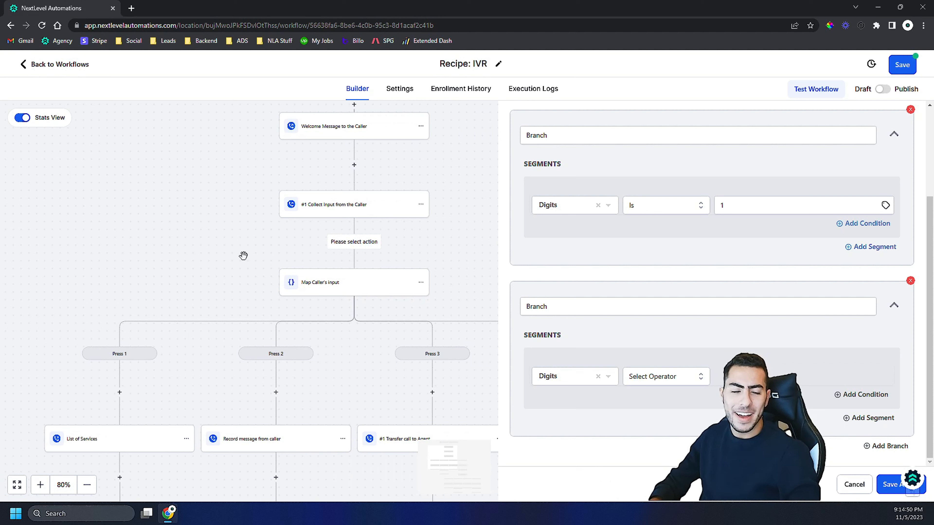
pyautogui.click(654, 376)
pyautogui.click(647, 400)
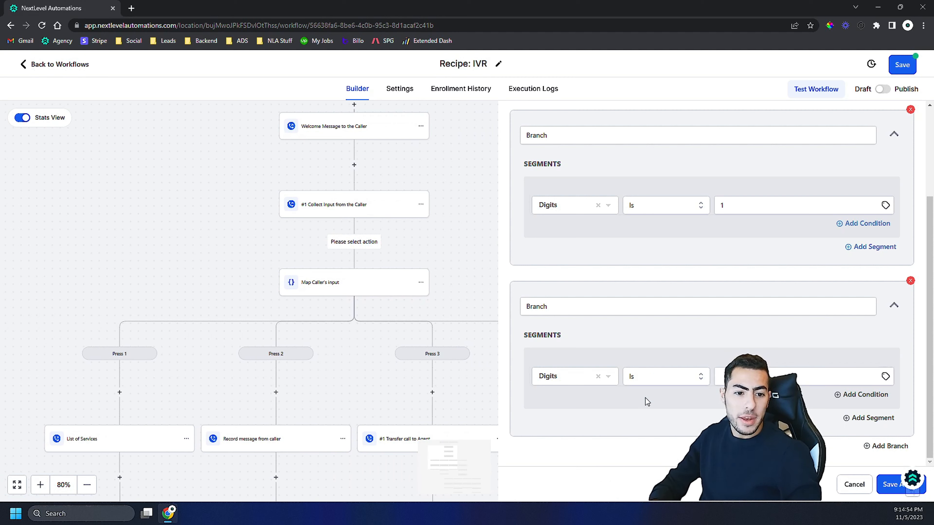
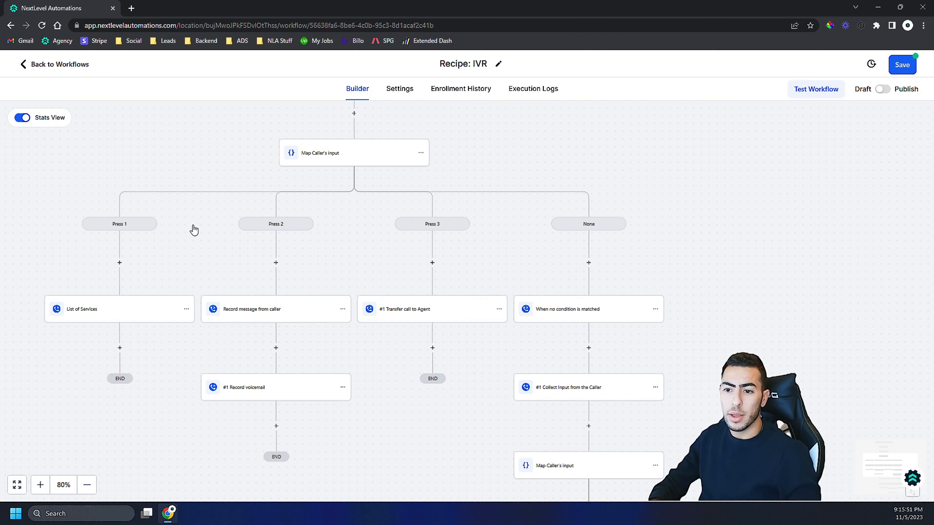
# - Review the Welcome Message, Collect Input from the Caller and Press 1 List of Services actions, reading the services text to say
pyautogui.scroll(2, 379, 227)
pyautogui.scroll(2, 208, 334)
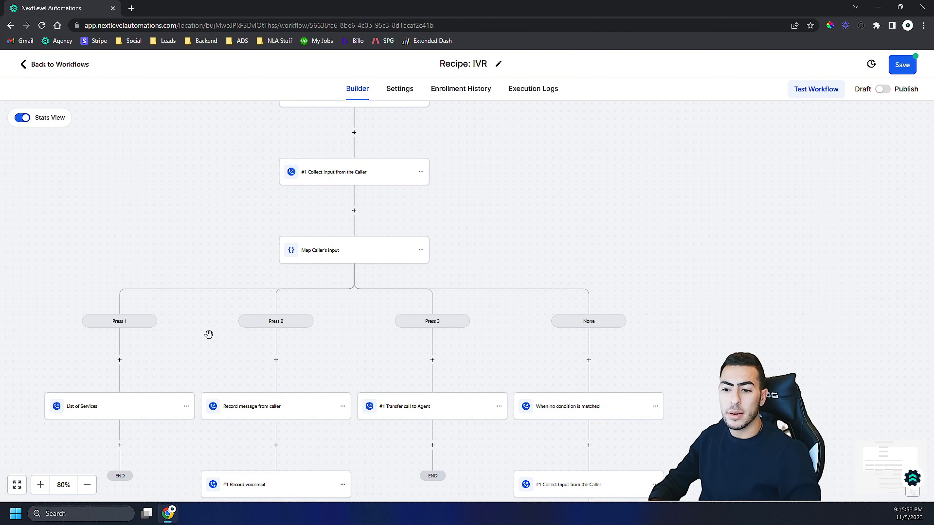
pyautogui.scroll(1, 152, 369)
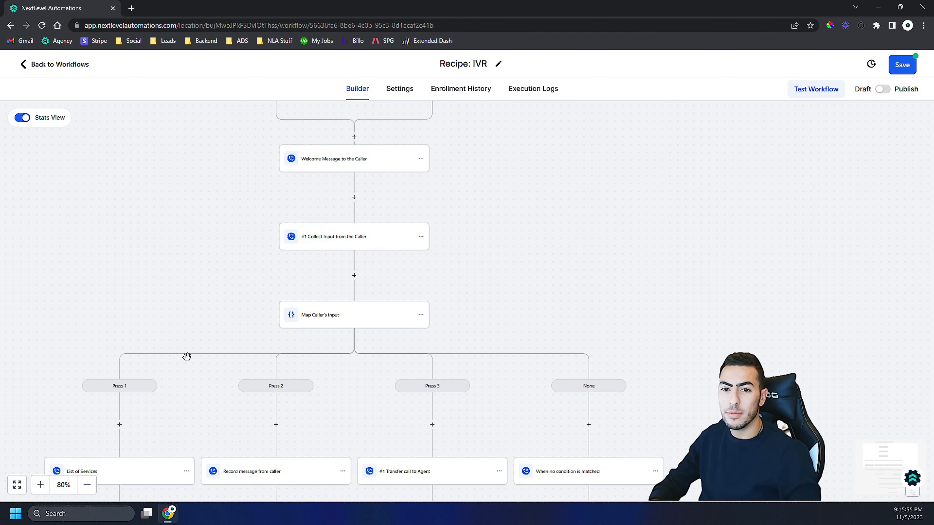
pyautogui.click(344, 168)
pyautogui.scroll(1, 386, 268)
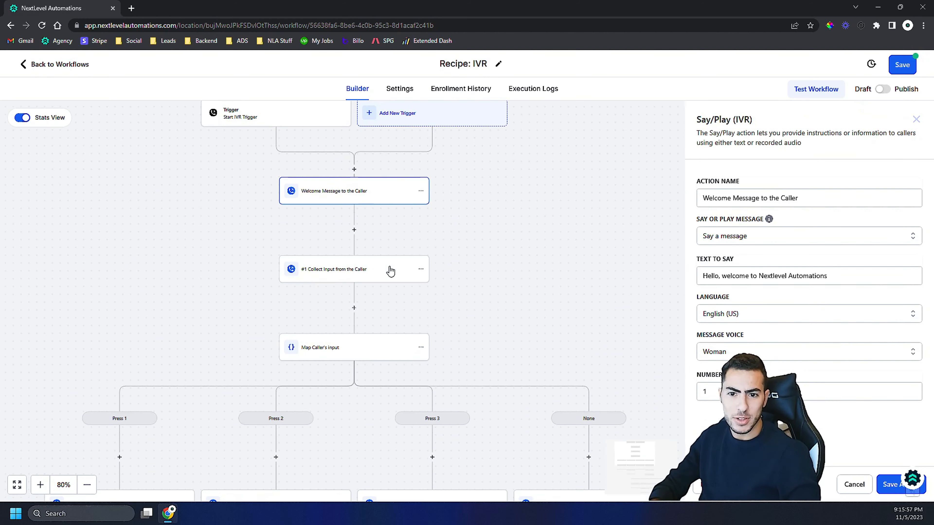
pyautogui.click(362, 275)
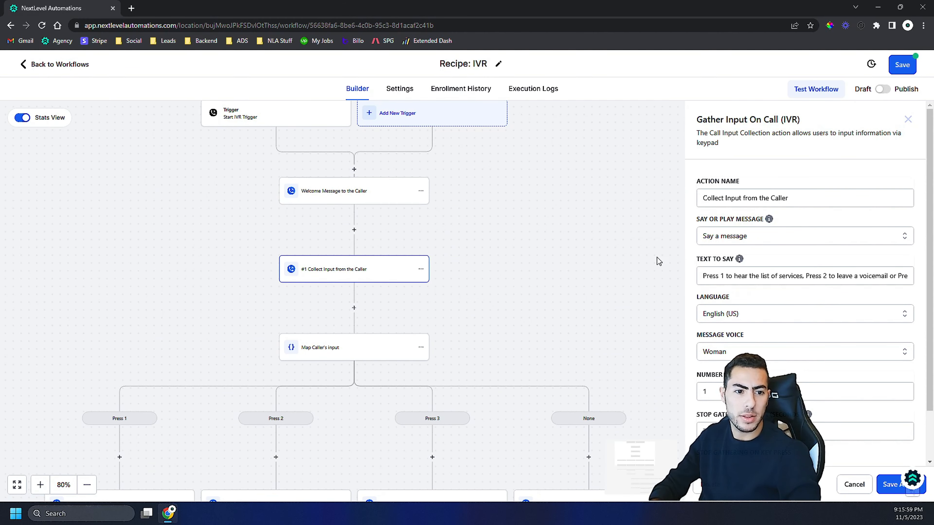
pyautogui.scroll(-4, 258, 248)
pyautogui.click(103, 377)
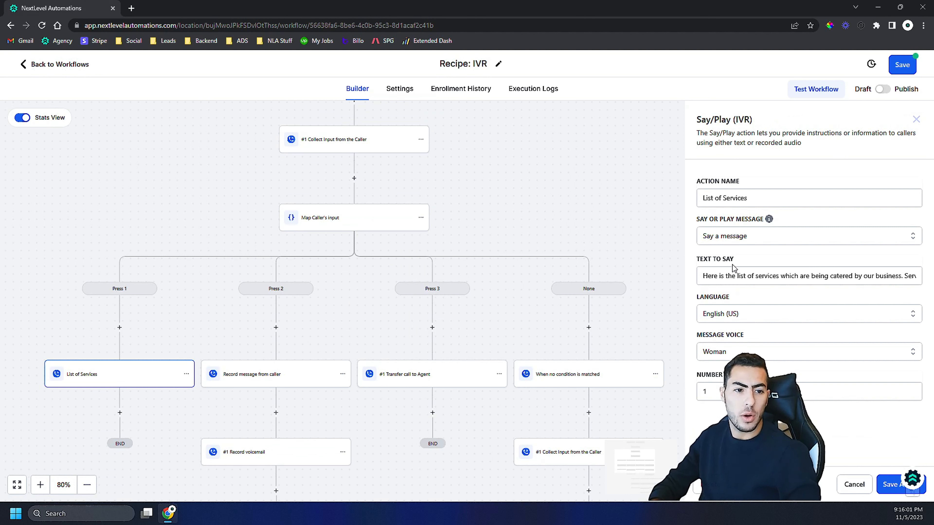
pyautogui.moveTo(716, 276); pyautogui.dragTo(809, 276)
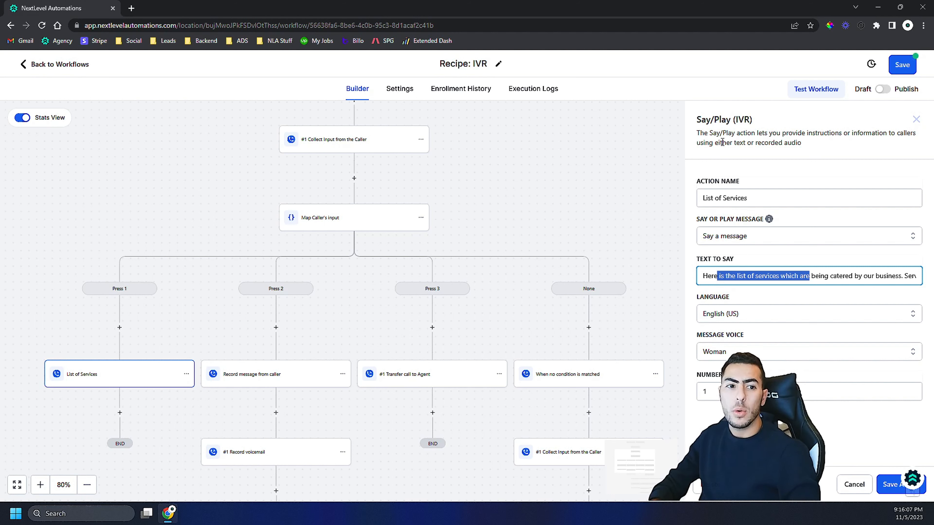
# - Switch the List of Services action to Play a message and back to Say a message
pyautogui.click(716, 236)
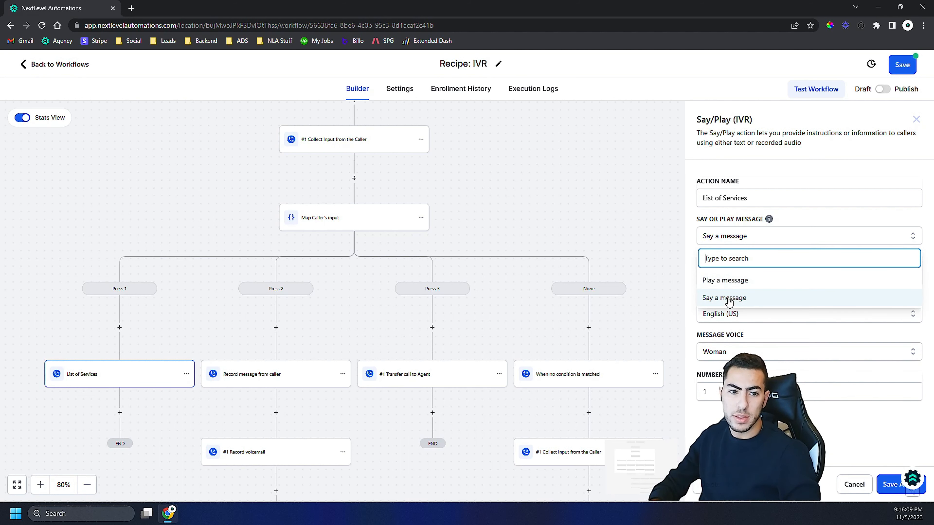
pyautogui.click(732, 281)
pyautogui.click(732, 235)
pyautogui.click(733, 298)
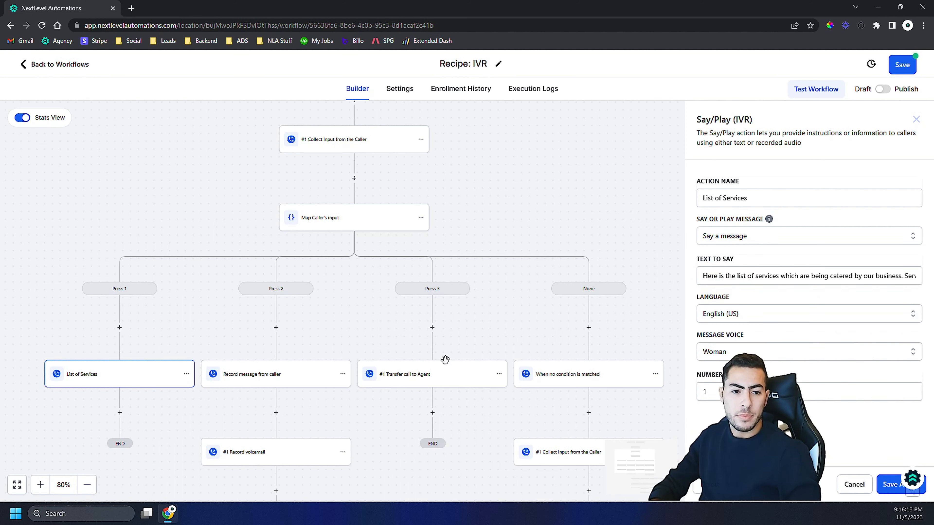
# - Read through the complete text to say in the Press 1 List of Services action
pyautogui.moveTo(736, 276); pyautogui.dragTo(904, 270)
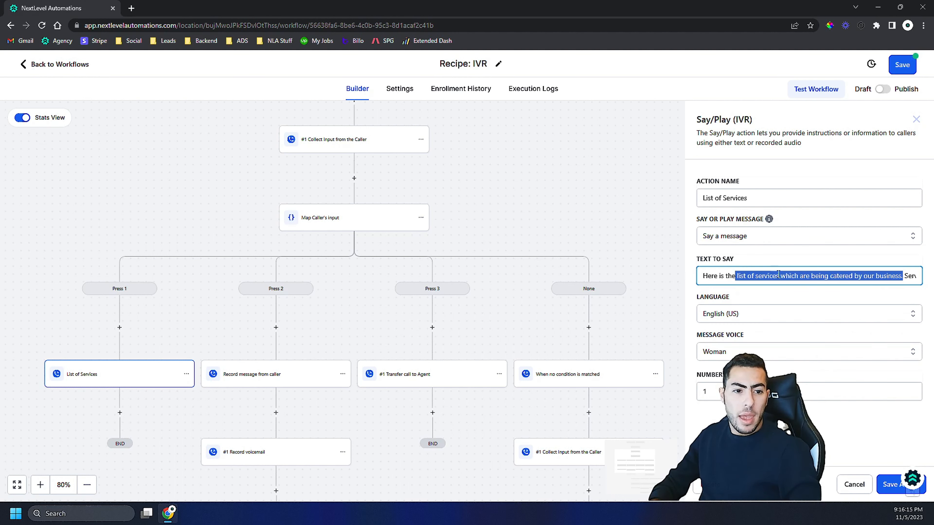
pyautogui.moveTo(703, 276); pyautogui.dragTo(922, 275)
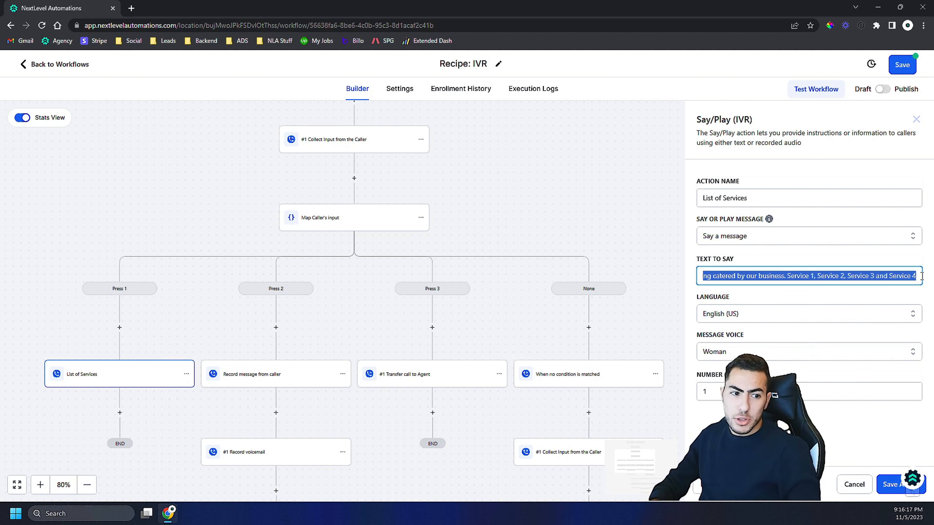
pyautogui.click(788, 279)
pyautogui.moveTo(713, 275); pyautogui.dragTo(654, 278)
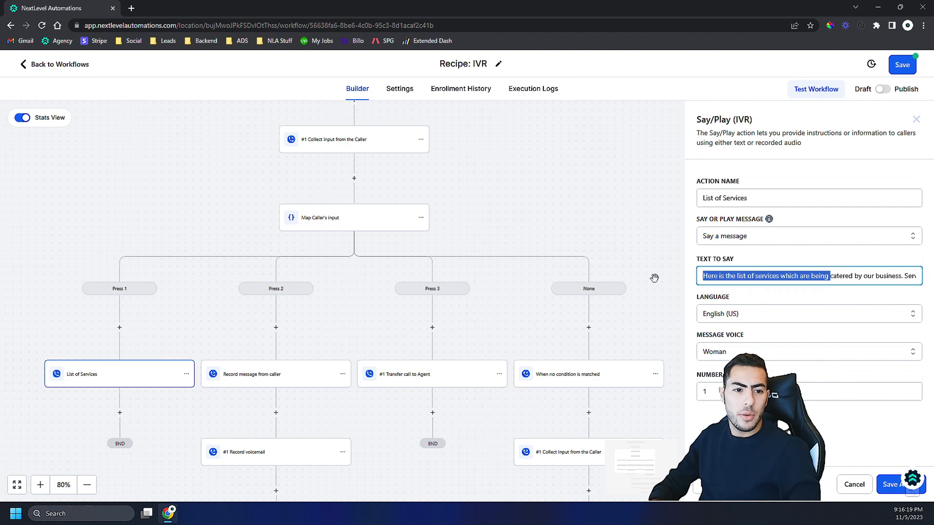
pyautogui.moveTo(789, 276); pyautogui.dragTo(845, 275)
# - Try replacing the List of Services text to say with "We do SEO,", clear it and discard the edits
pyautogui.tripleClick(796, 278)
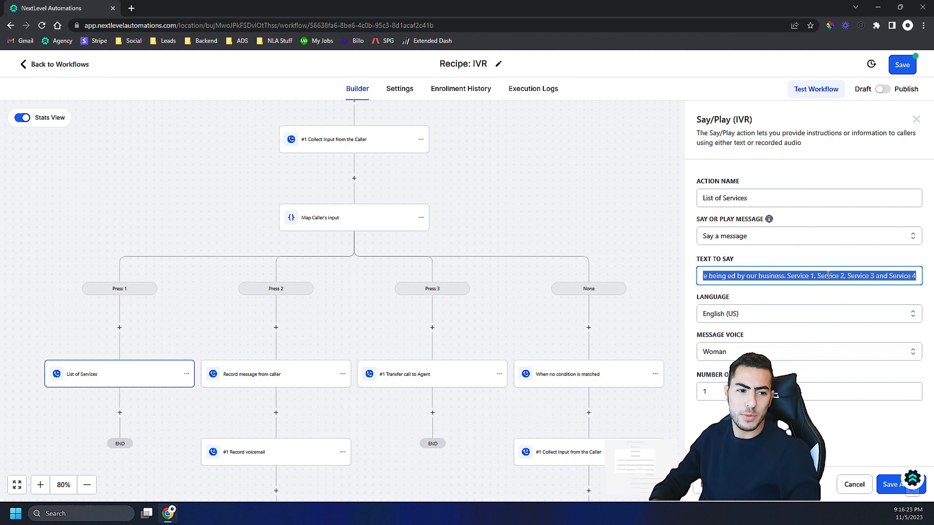
pyautogui.tripleClick(808, 271)
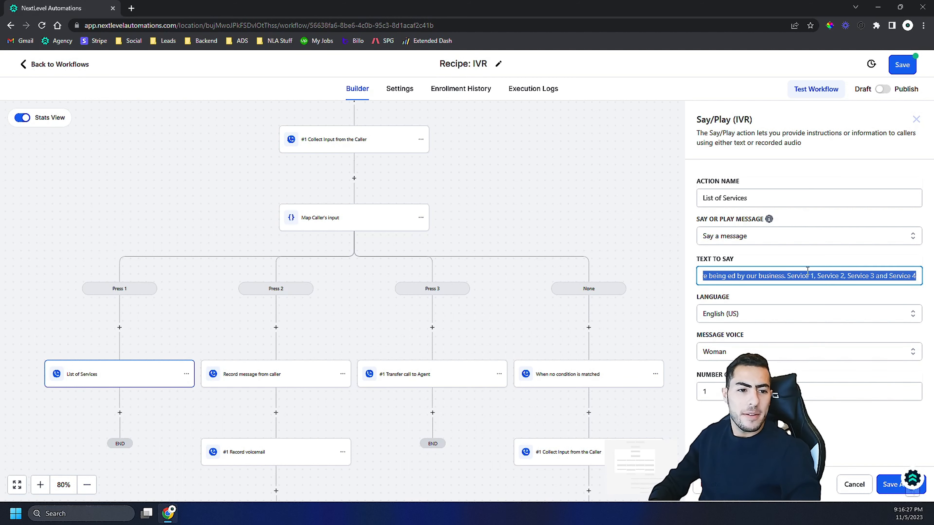
pyautogui.write('We do SEO,')
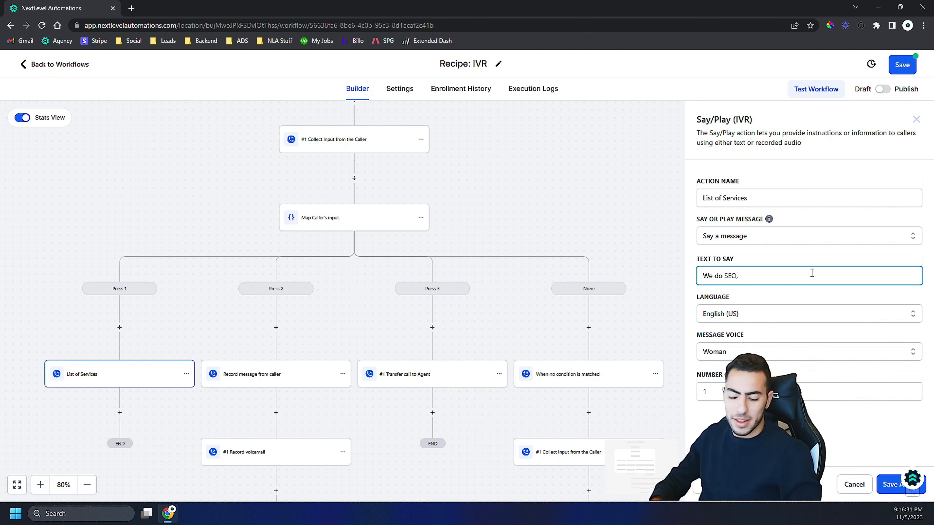
pyautogui.hotkey('ctrl', 'a')
pyautogui.press('BackSpace')
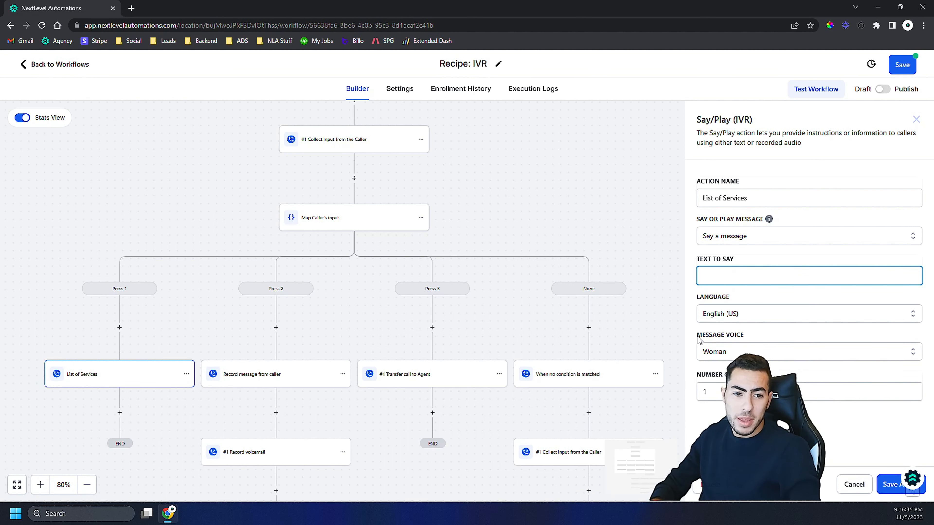
pyautogui.moveTo(697, 337); pyautogui.dragTo(742, 339)
pyautogui.click(867, 492)
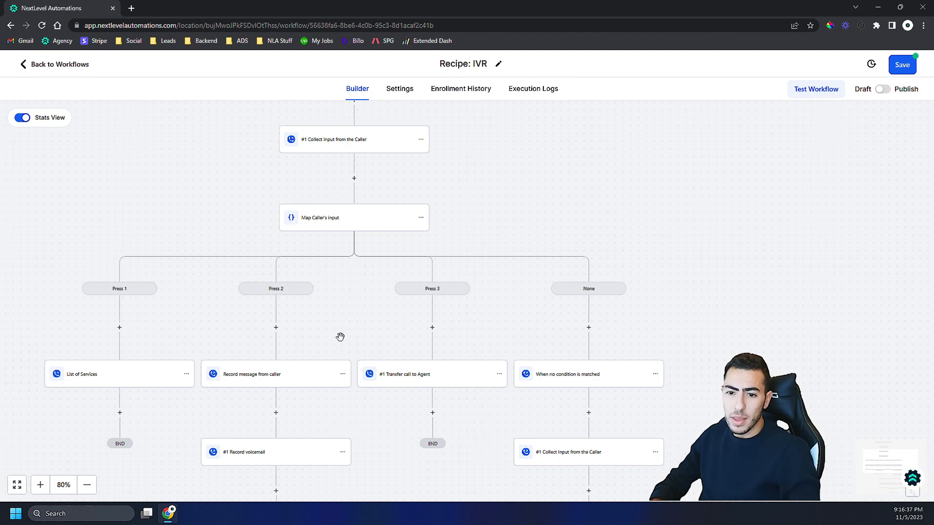
# - Browse the available IVR actions for insertion at the start of the Press 2 branch
pyautogui.scroll(-1, 355, 298)
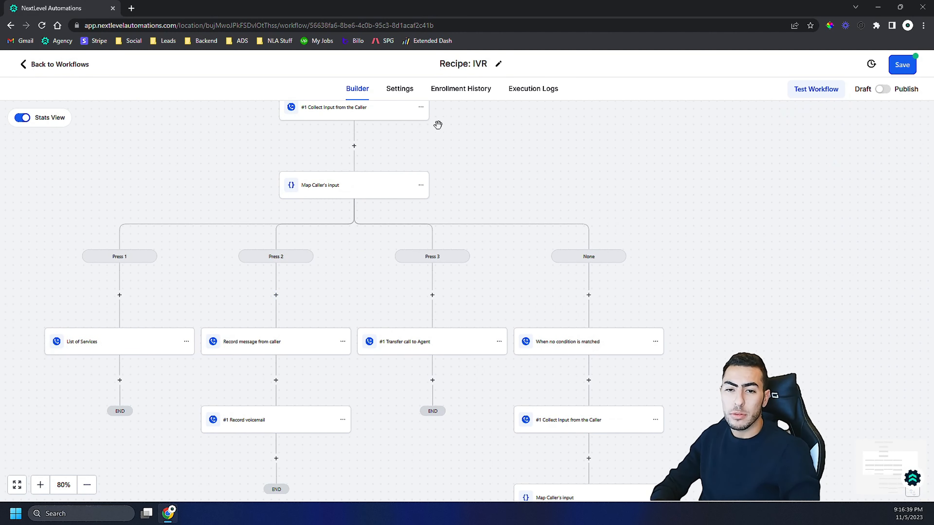
pyautogui.scroll(3, 437, 125)
pyautogui.scroll(-3, 444, 152)
pyautogui.scroll(-2, 322, 315)
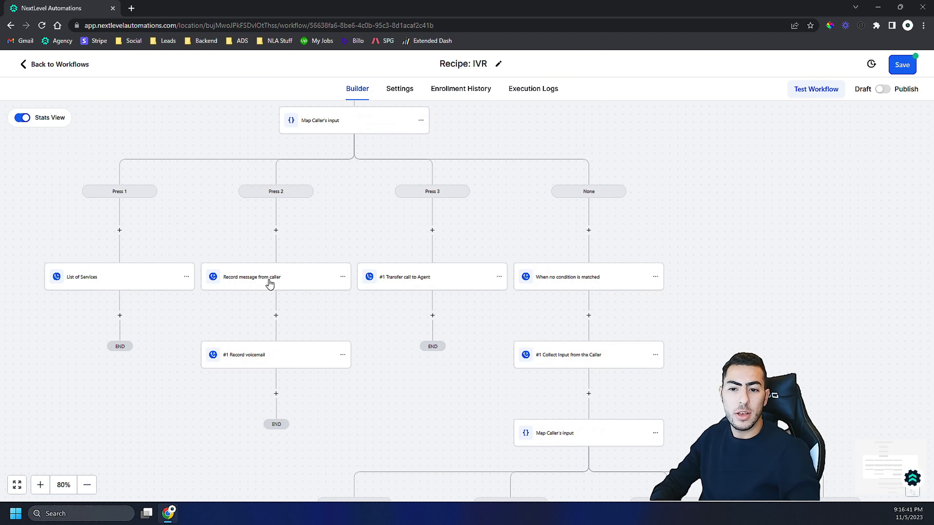
pyautogui.click(276, 230)
pyautogui.scroll(-15, 738, 342)
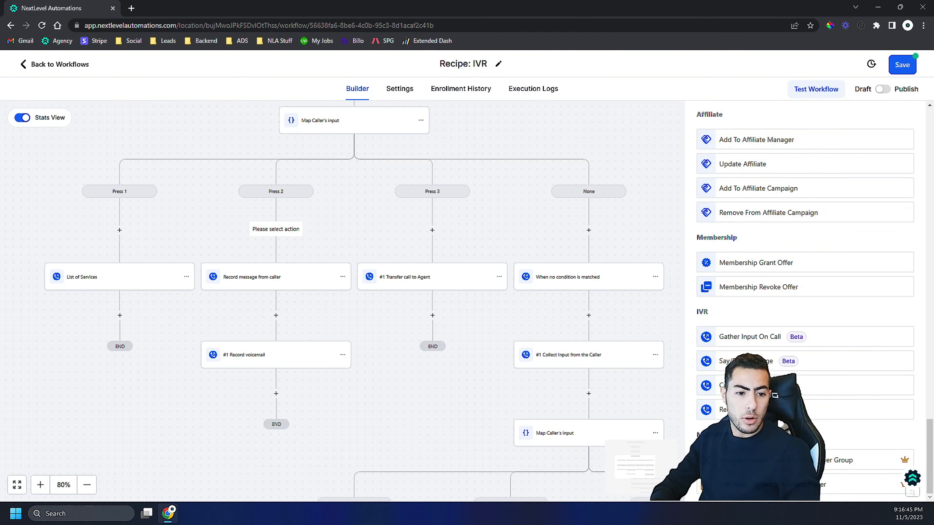
# - Review the Press 2 Record message from caller text and the stop-recording settings of the Record voicemail action
pyautogui.click(276, 284)
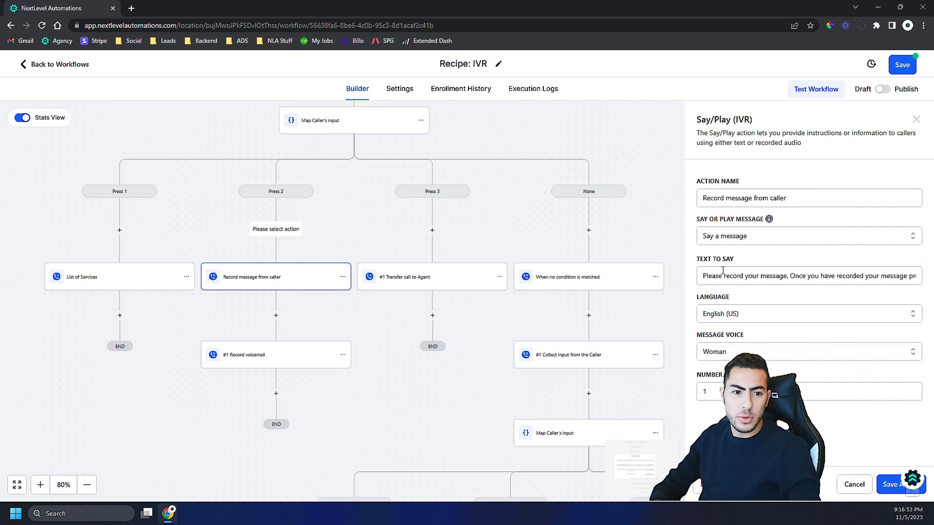
pyautogui.moveTo(703, 276); pyautogui.dragTo(887, 277)
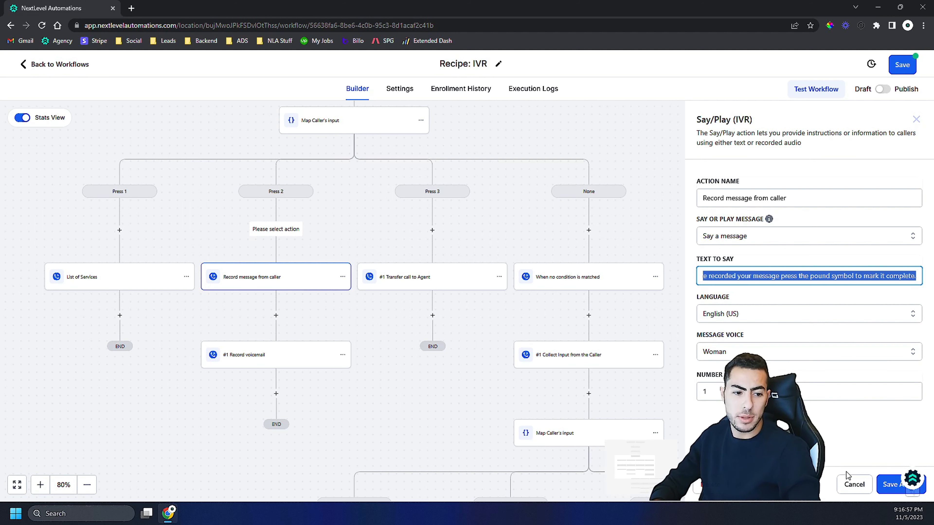
pyautogui.click(848, 479)
pyautogui.click(247, 356)
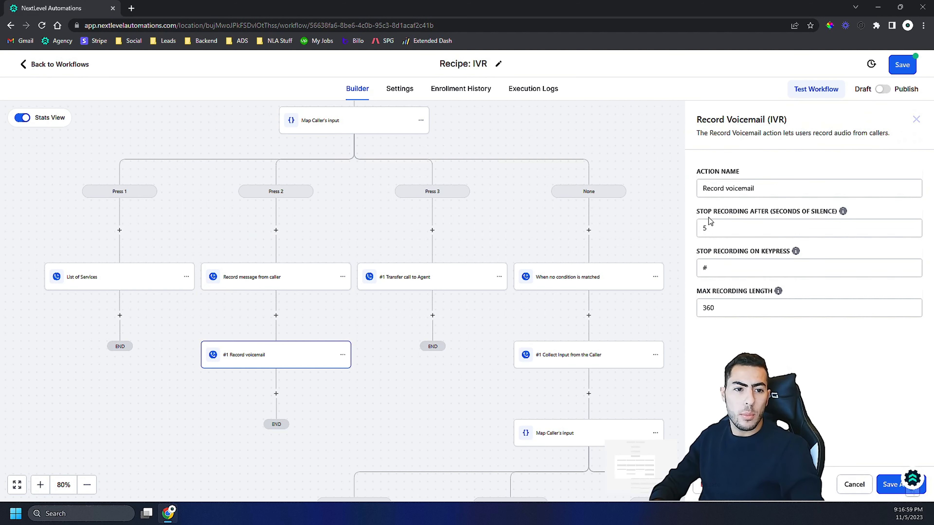
pyautogui.moveTo(702, 226); pyautogui.dragTo(729, 226)
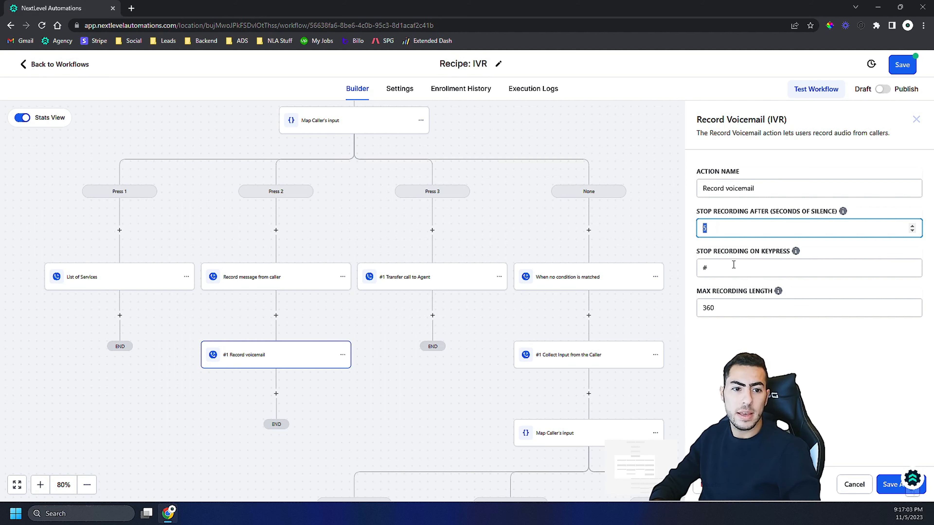
pyautogui.click(709, 269)
# - Compare the Record message from caller instructions with the Record voicemail action's stop keypress, and close without saving
pyautogui.click(256, 275)
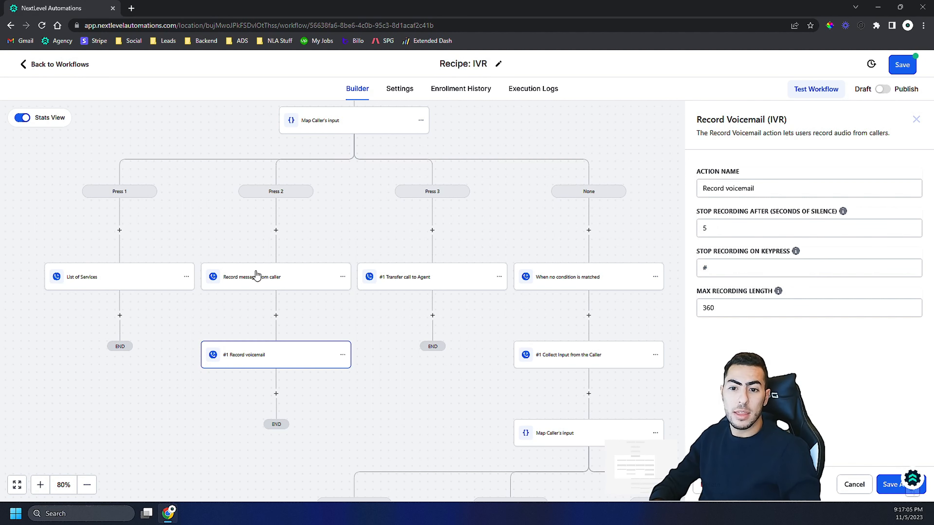
pyautogui.click(270, 368)
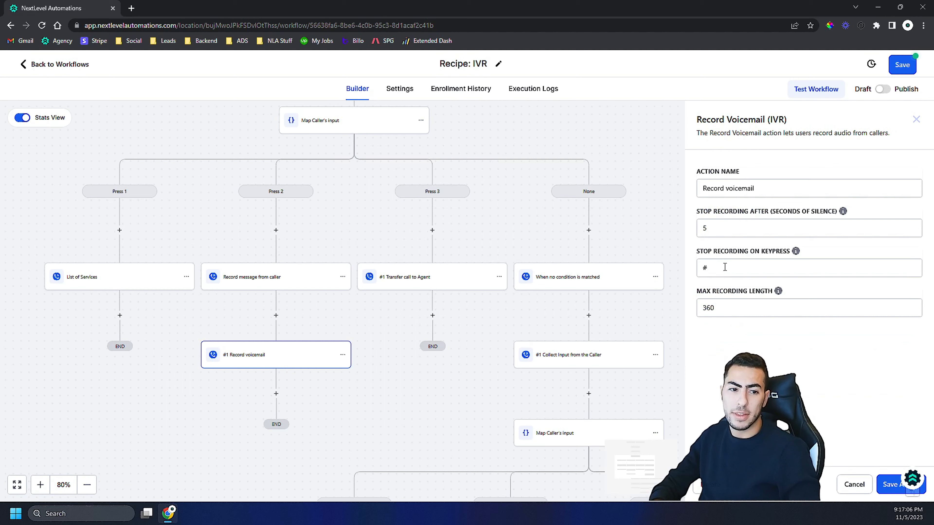
pyautogui.click(284, 288)
pyautogui.moveTo(765, 276); pyautogui.dragTo(927, 275)
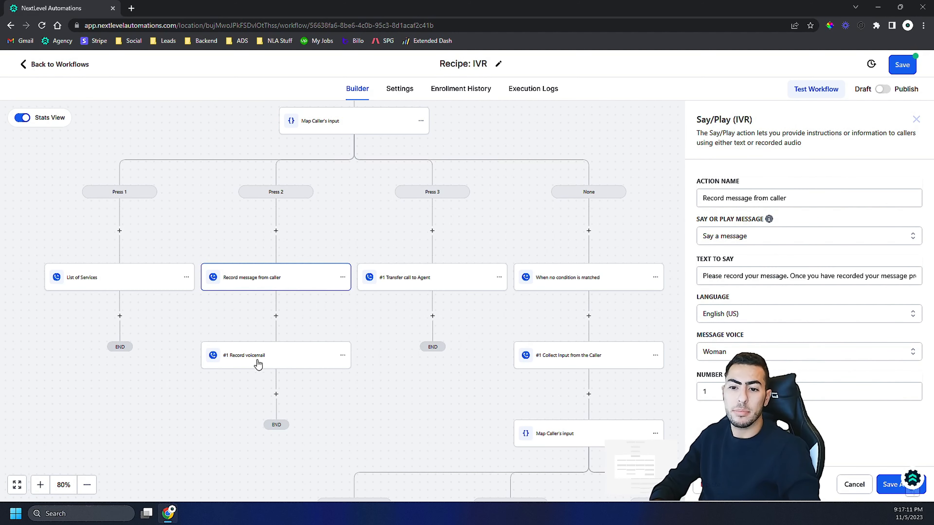
pyautogui.click(270, 363)
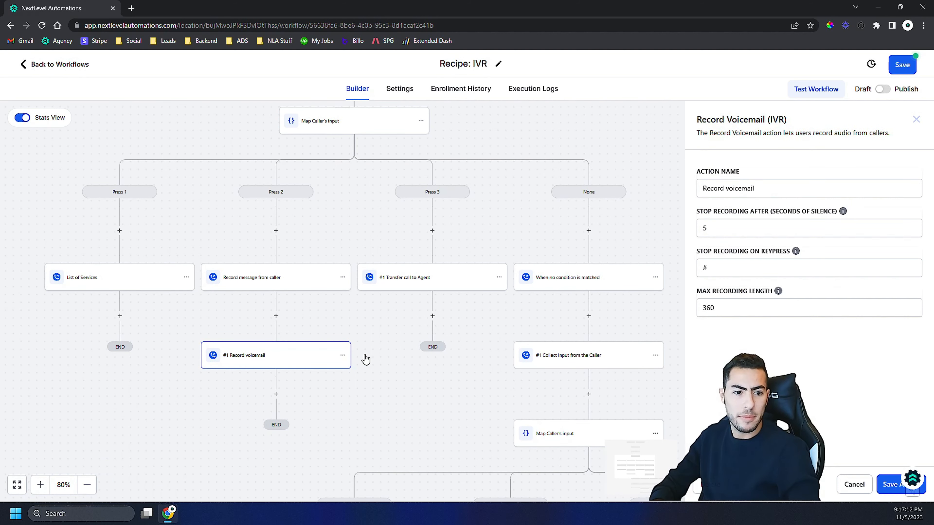
pyautogui.doubleClick(730, 272)
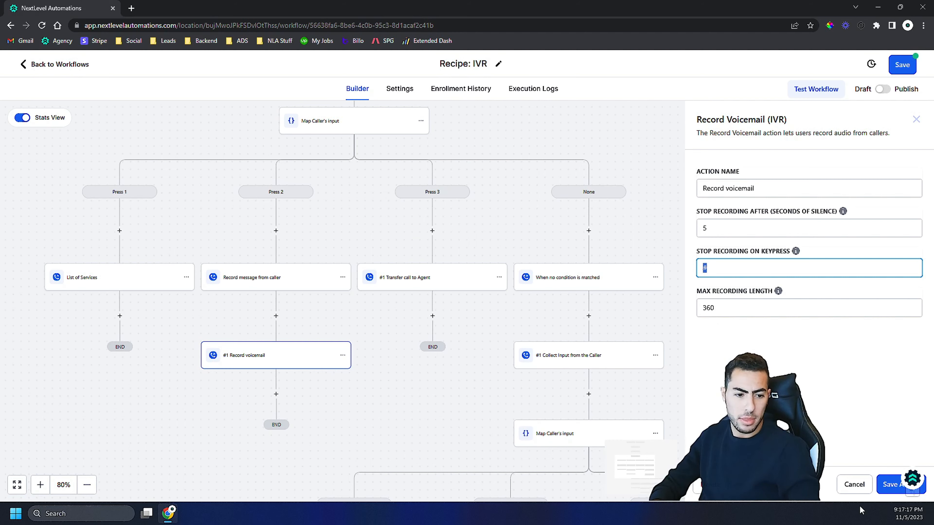
pyautogui.click(853, 485)
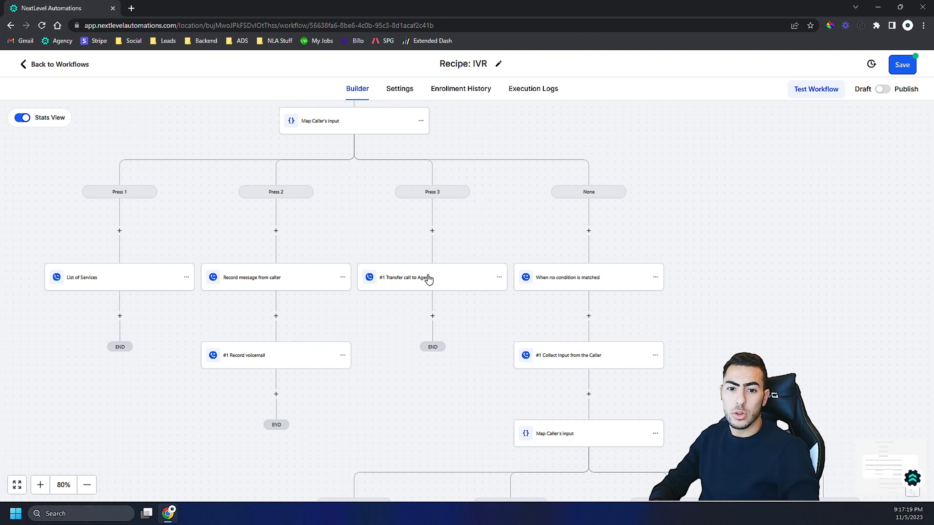
# - Try choosing a user to connect the call to in the Press 3 Transfer call to Agent action, and discard the change
pyautogui.click(421, 275)
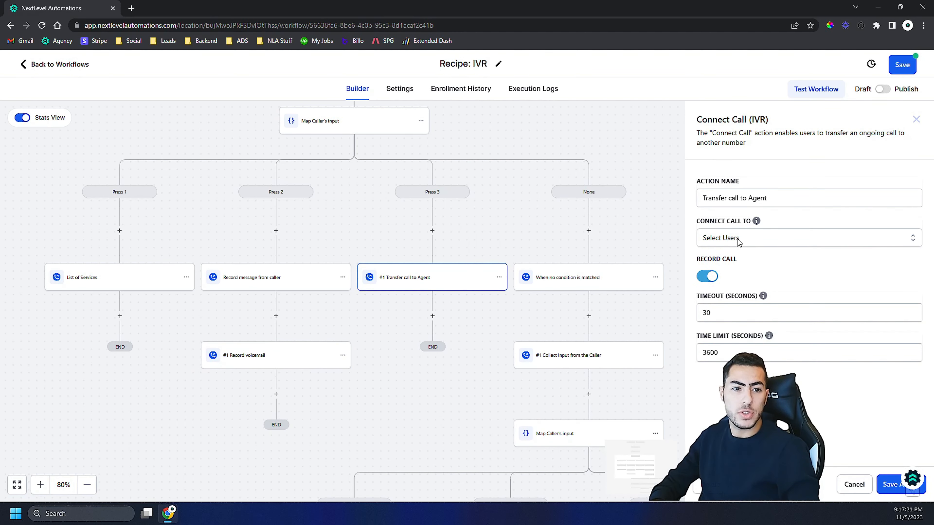
pyautogui.click(738, 241)
pyautogui.click(756, 280)
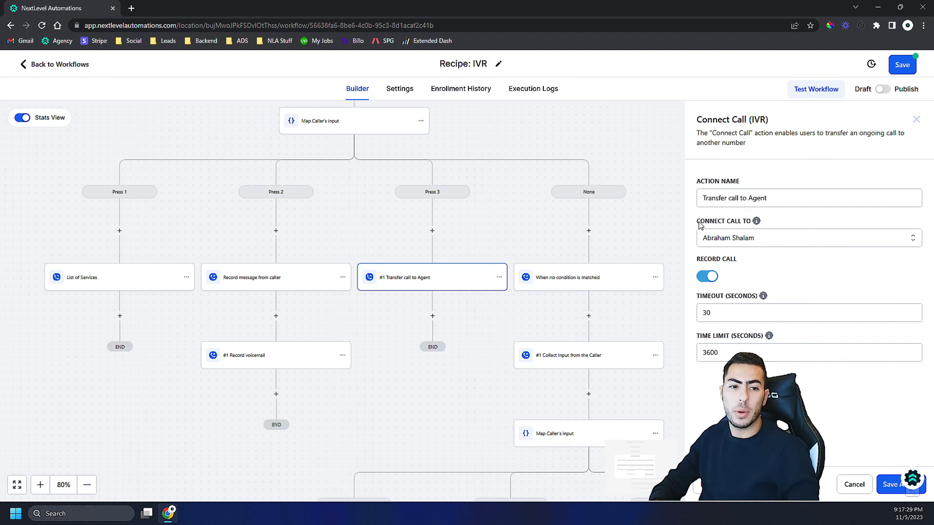
pyautogui.click(736, 240)
pyautogui.click(731, 281)
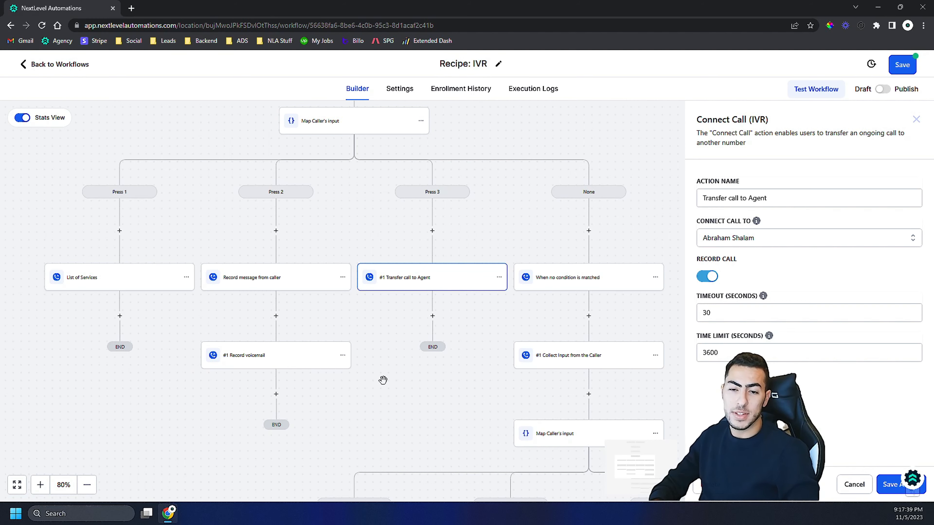
pyautogui.scroll(9, 383, 380)
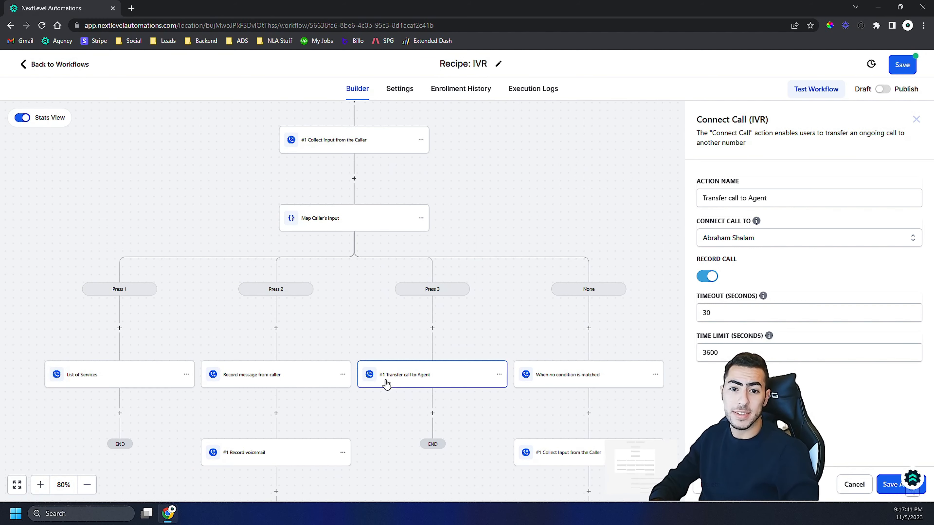
pyautogui.scroll(-5, 365, 327)
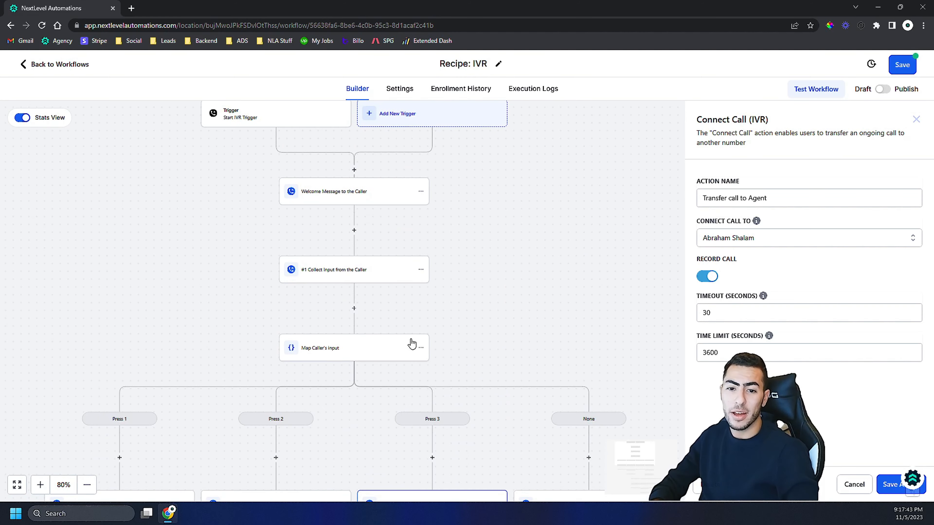
pyautogui.scroll(-1, 397, 324)
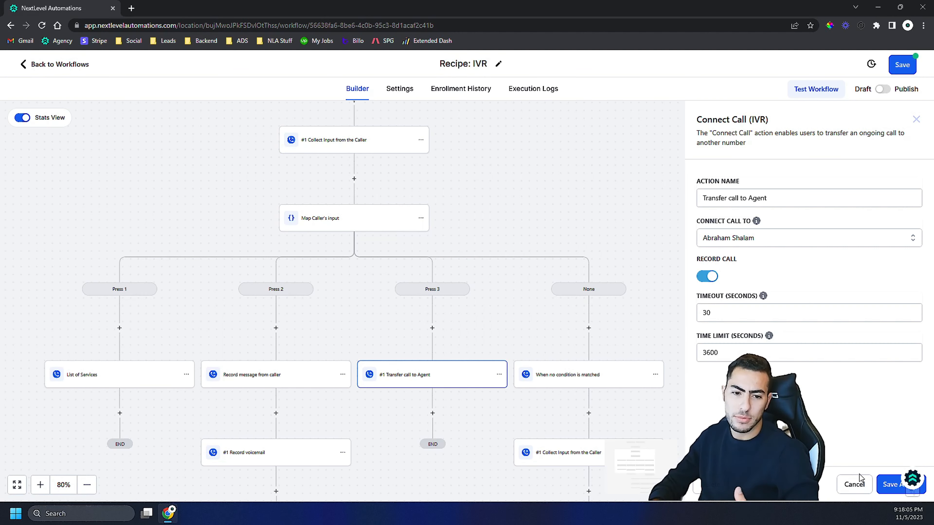
pyautogui.click(855, 485)
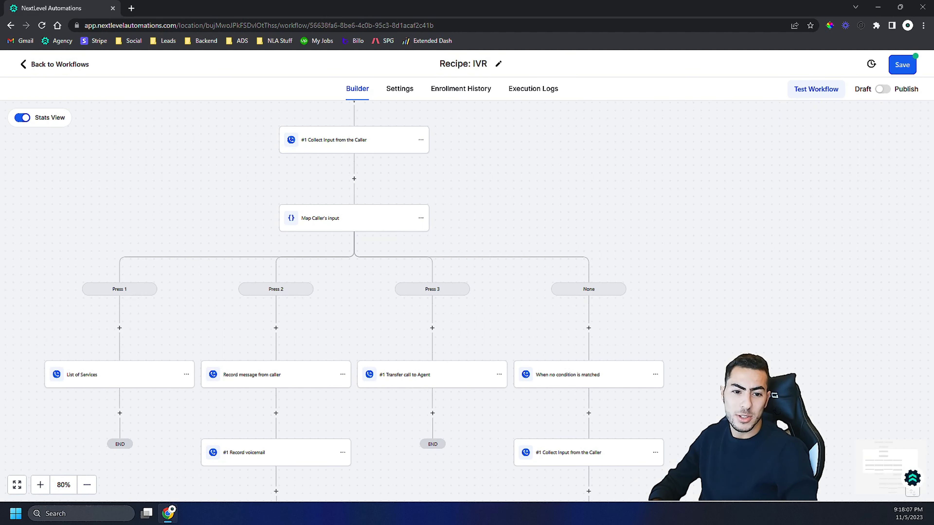
# - Look over the None branch's follow-up menu and open the upper Map Caller's input condition for review
pyautogui.scroll(-5, 719, 346)
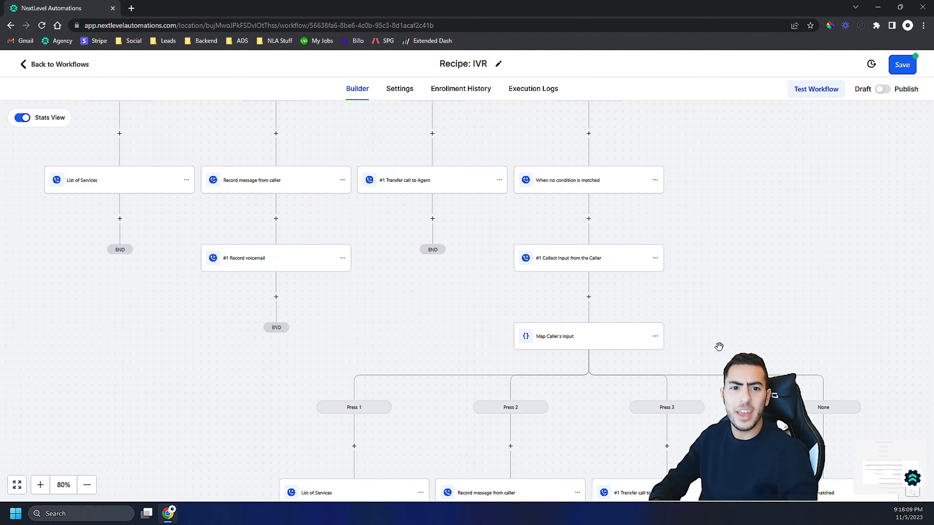
pyautogui.scroll(2, 719, 346)
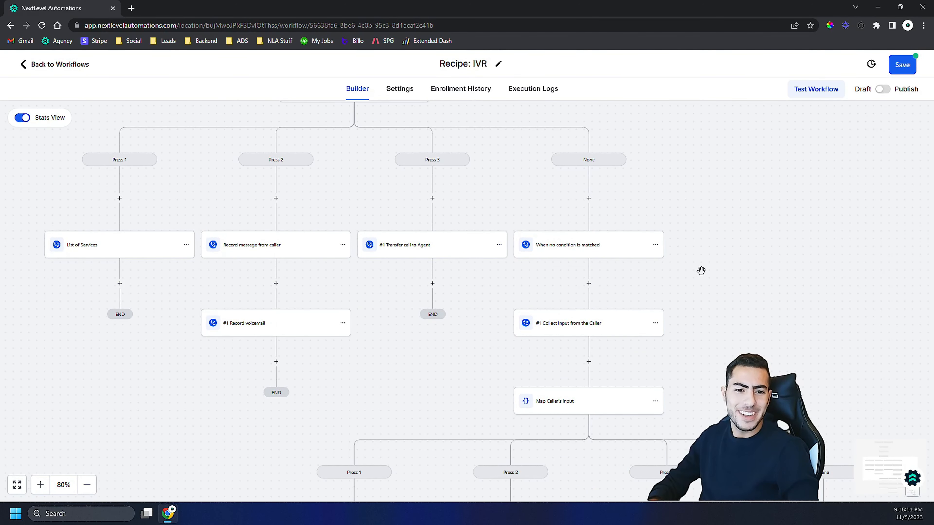
pyautogui.scroll(1, 717, 270)
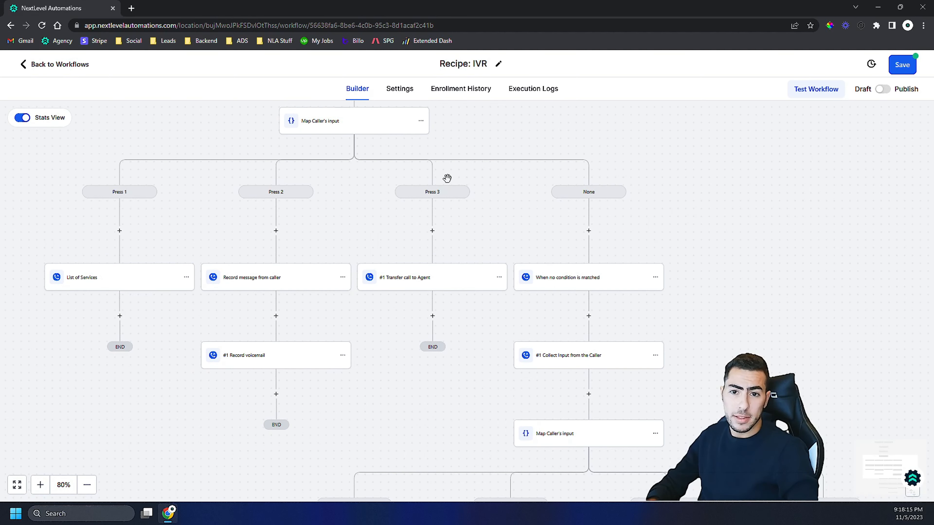
pyautogui.scroll(2, 370, 231)
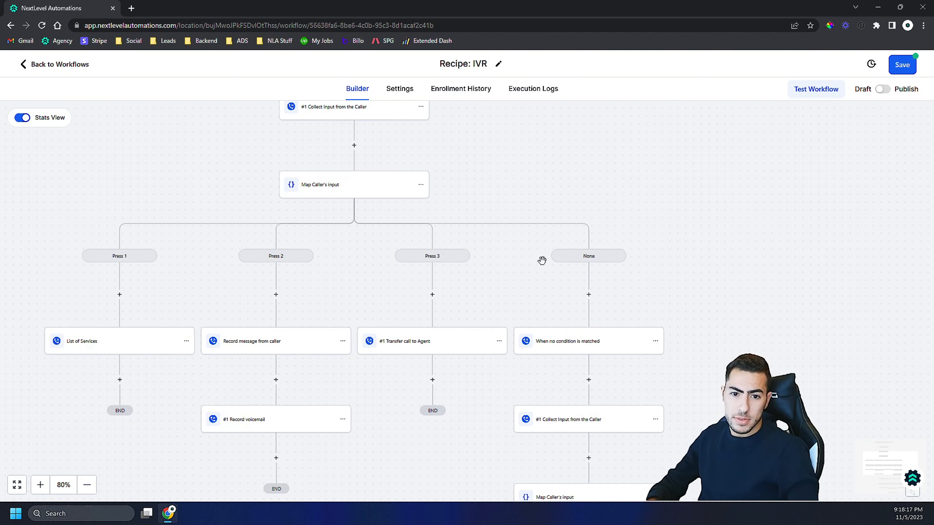
pyautogui.click(324, 184)
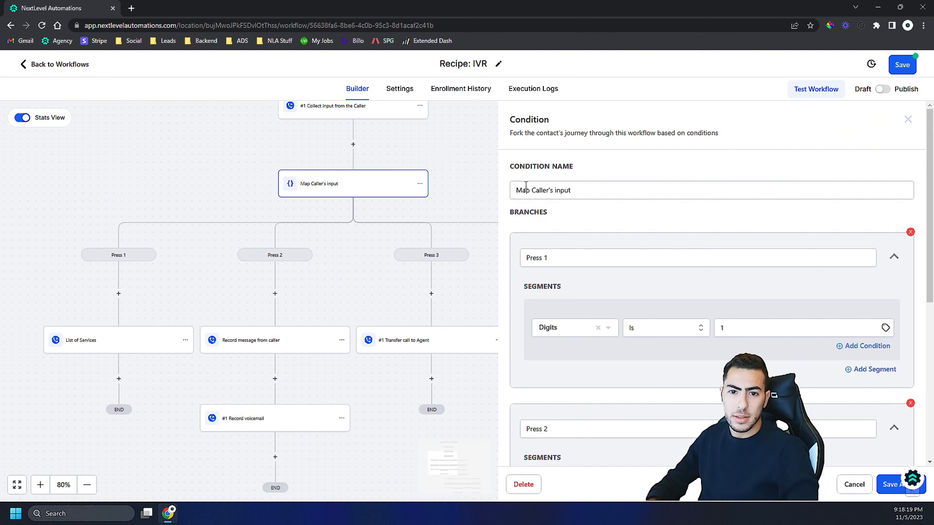
# - Review the digit conditions of the Press 1, Press 2 and Press 3 branches, and close the condition without saving
pyautogui.scroll(-3, 695, 327)
pyautogui.scroll(3, 615, 298)
pyautogui.scroll(-6, 572, 254)
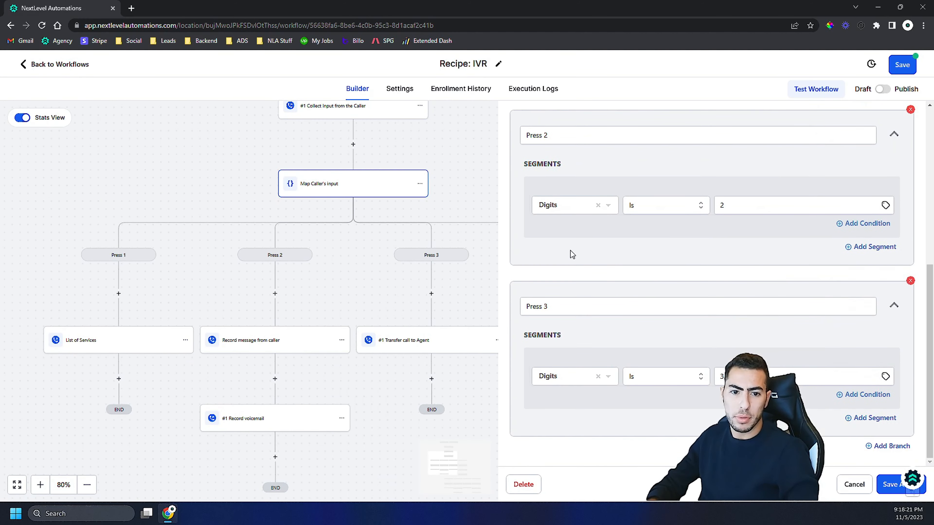
pyautogui.click(853, 485)
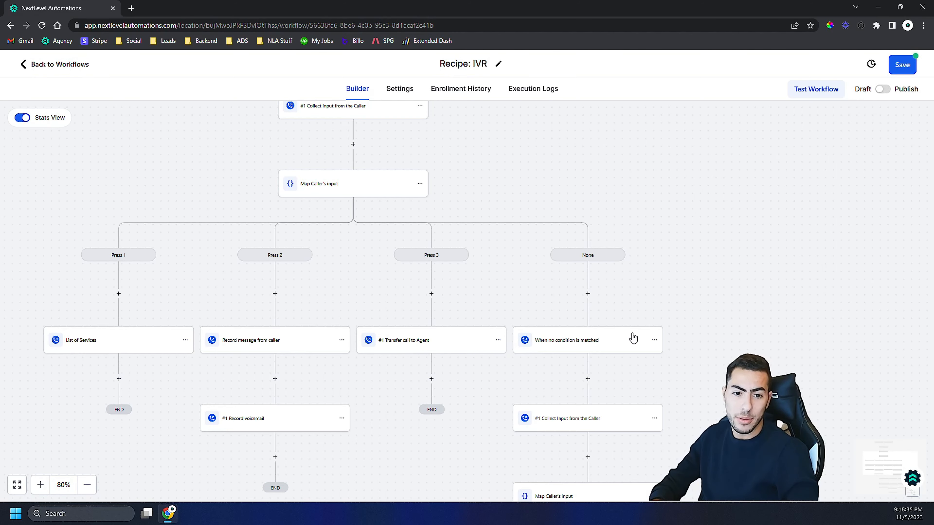
# - Open the None branch's When no condition is matched action and review its text to say
pyautogui.scroll(-1, 631, 334)
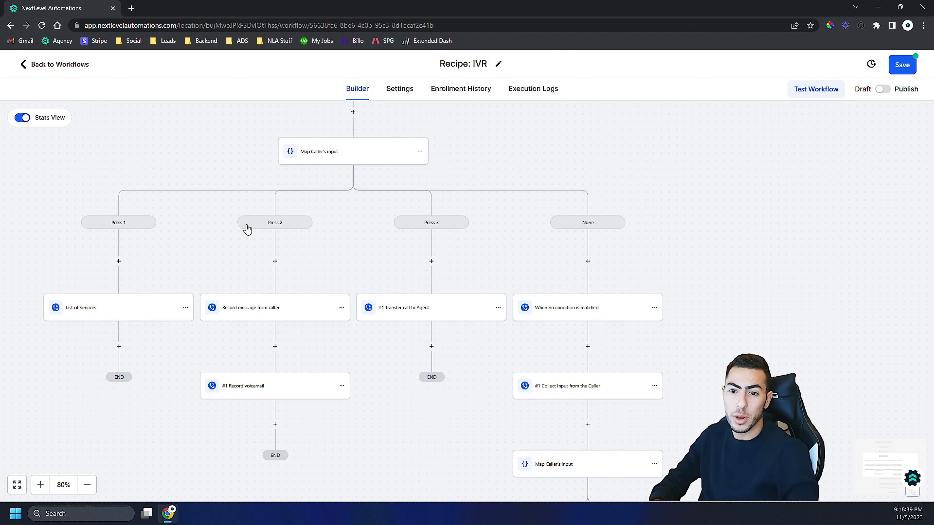
pyautogui.scroll(-2, 611, 250)
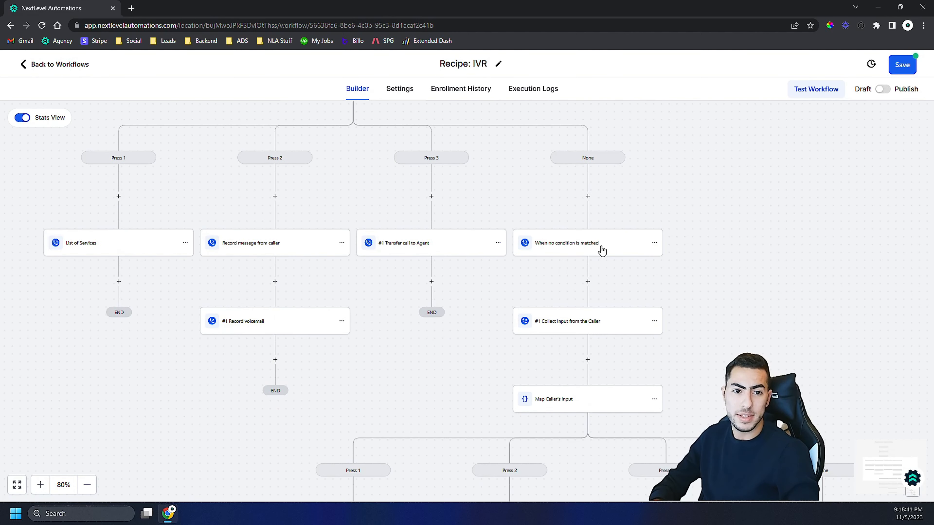
pyautogui.scroll(-2, 600, 253)
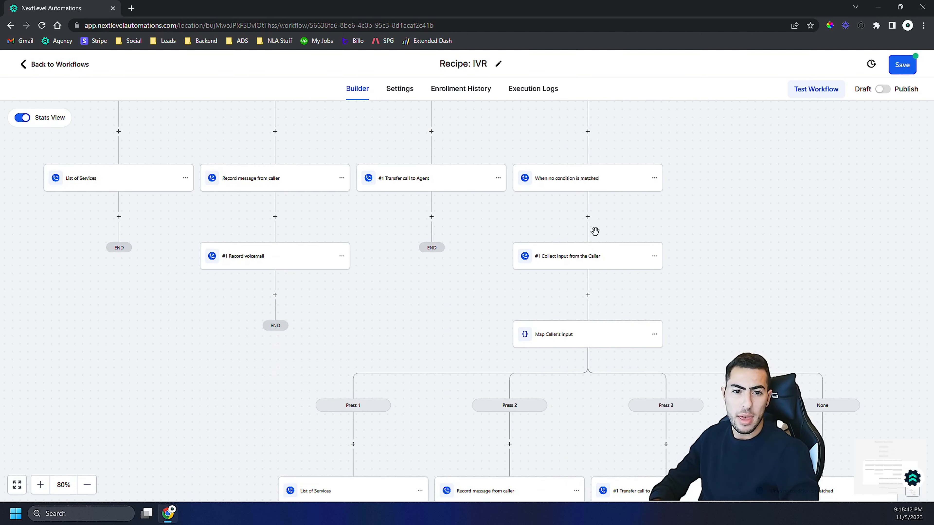
pyautogui.click(578, 183)
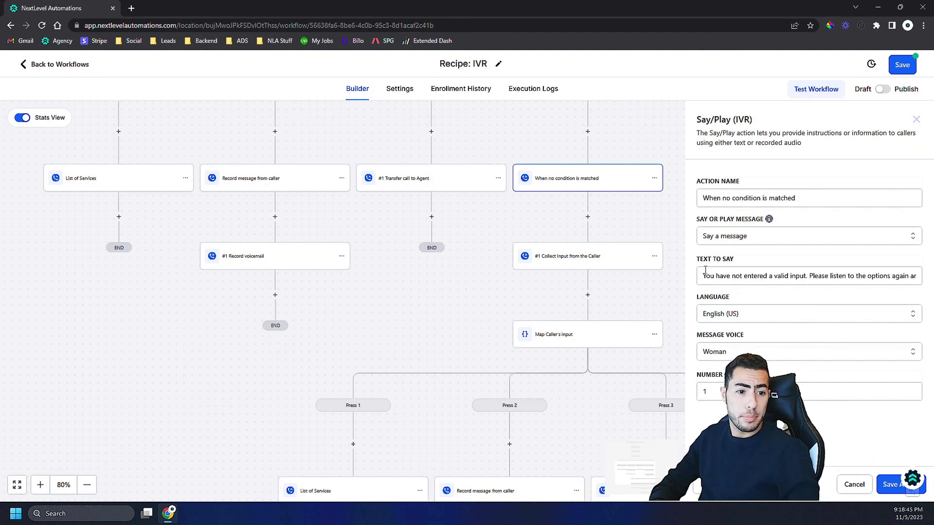
pyautogui.moveTo(703, 274); pyautogui.dragTo(662, 272)
pyautogui.click(839, 273)
pyautogui.tripleClick(739, 274)
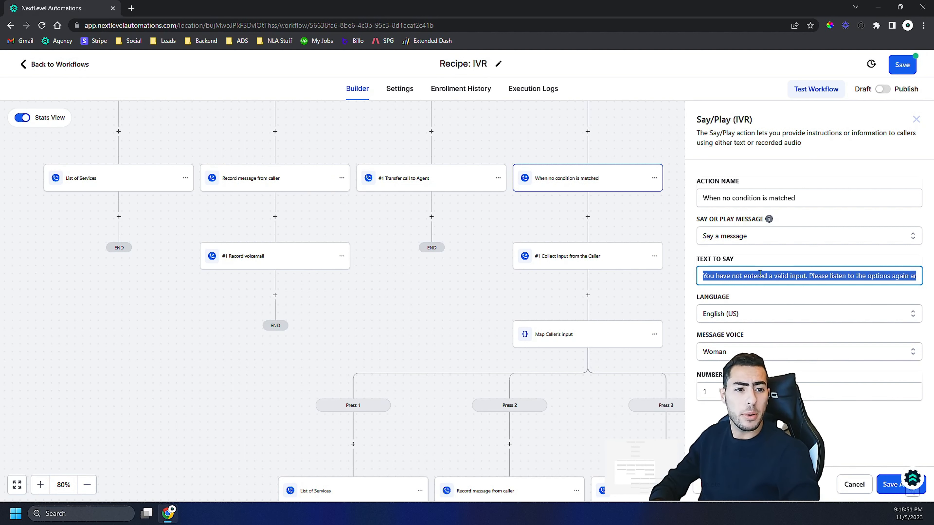
pyautogui.click(896, 277)
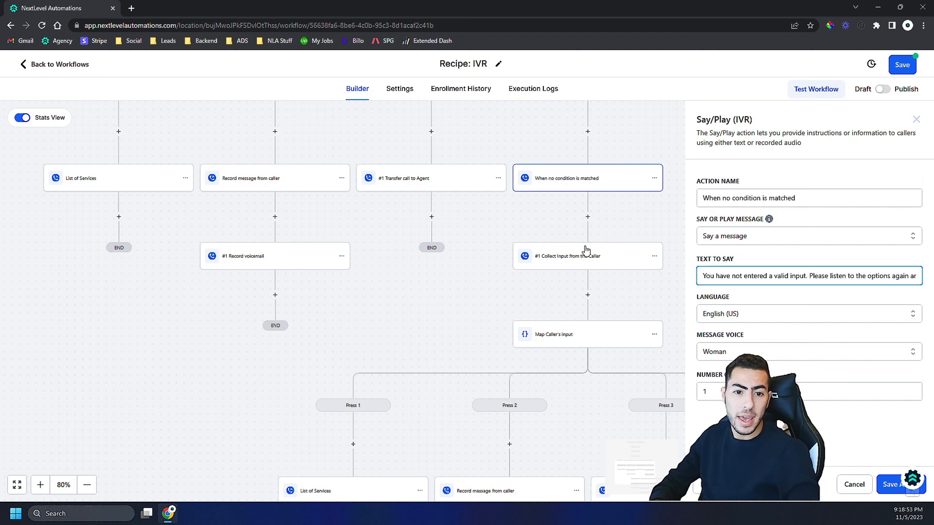
# - Check the None branch's Collect Input from the Caller action against the upper menu, and close it without saving
pyautogui.click(574, 254)
pyautogui.scroll(9, 428, 230)
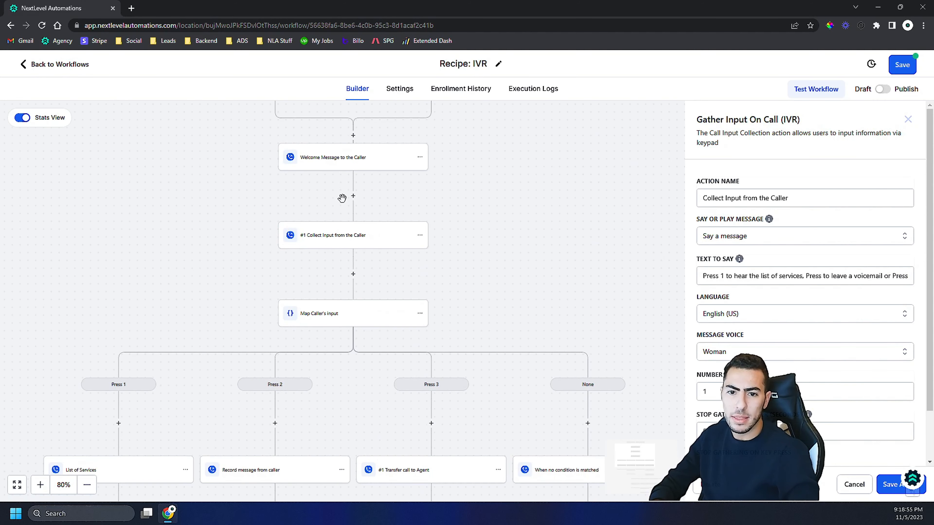
pyautogui.click(908, 119)
pyautogui.scroll(-5, 563, 212)
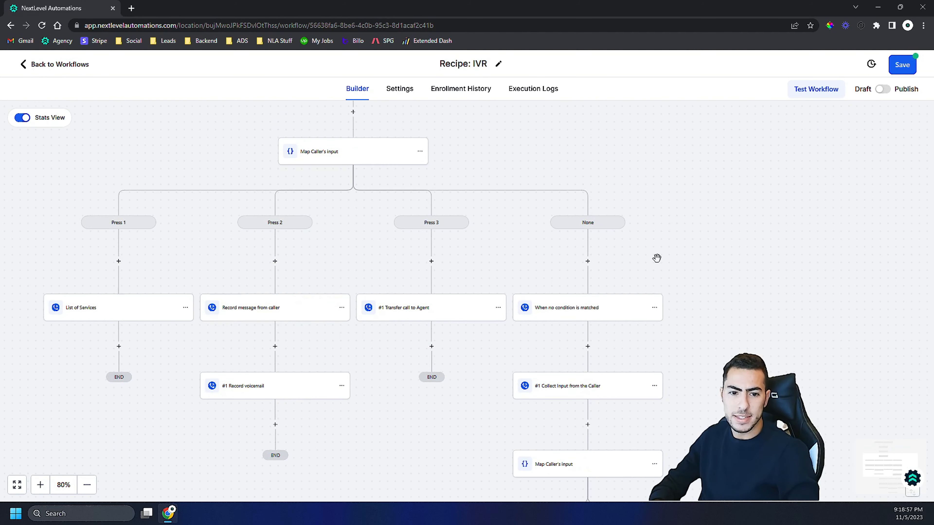
pyautogui.scroll(-2, 623, 285)
# - Try copying all actions from the upper Collect Input from the Caller action onward
pyautogui.scroll(6, 573, 302)
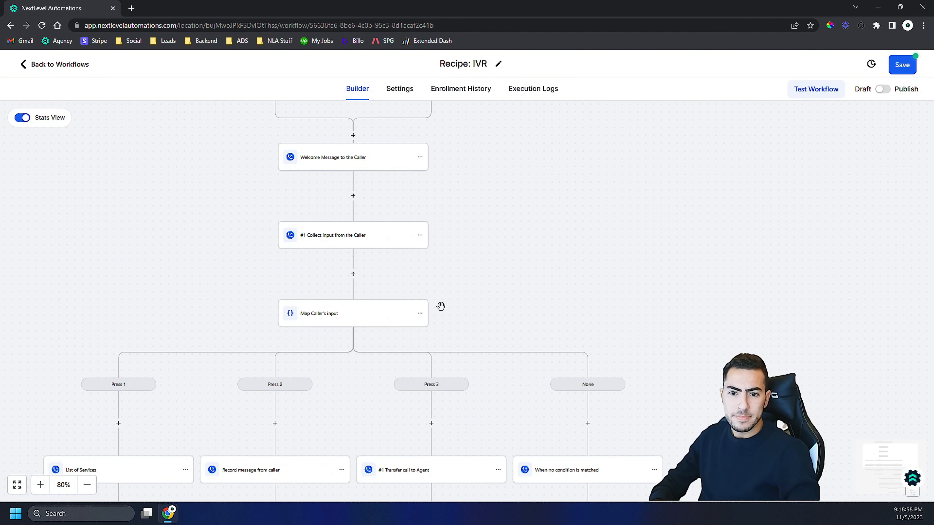
pyautogui.click(419, 236)
pyautogui.moveTo(463, 267)
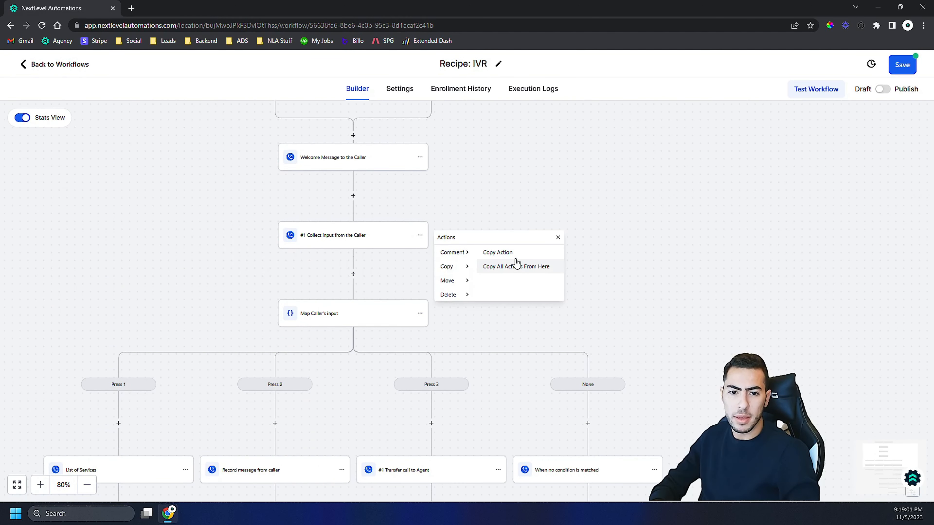
pyautogui.click(558, 237)
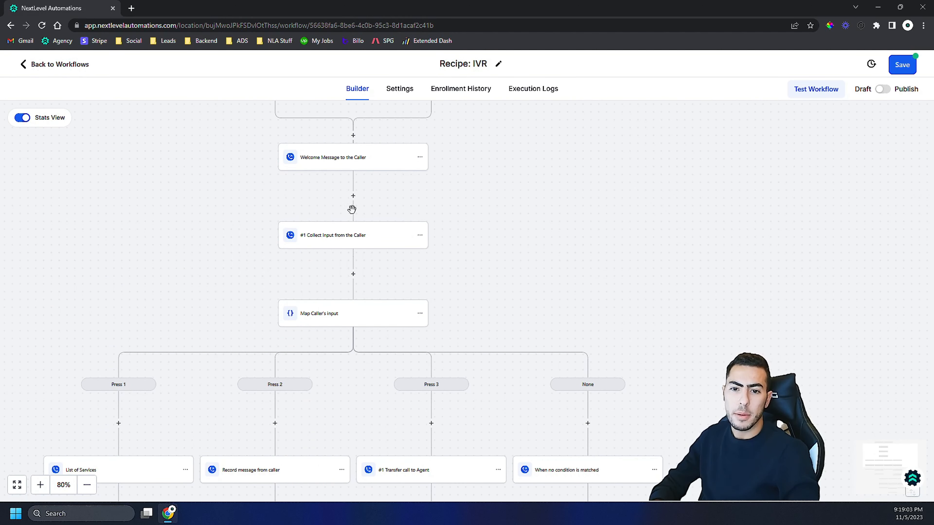
pyautogui.click(420, 236)
pyautogui.moveTo(448, 266)
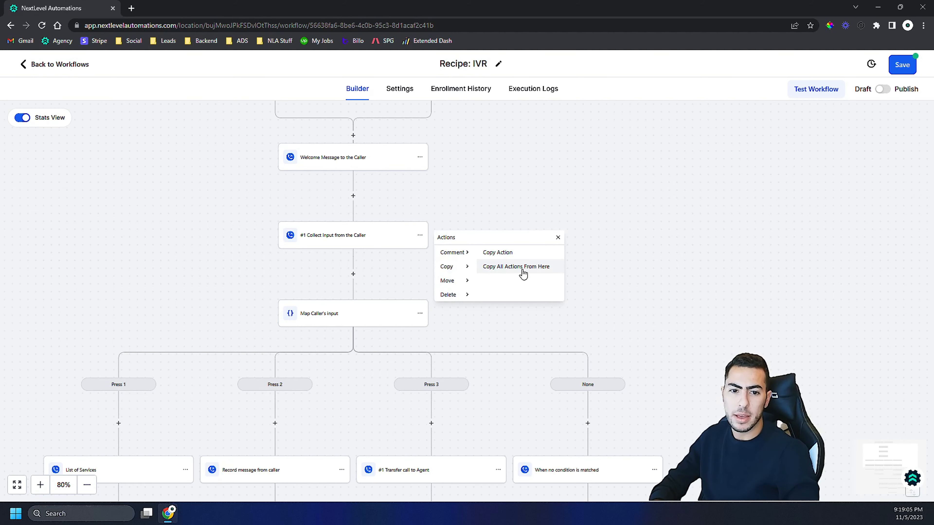
pyautogui.click(523, 267)
pyautogui.scroll(-3, 640, 275)
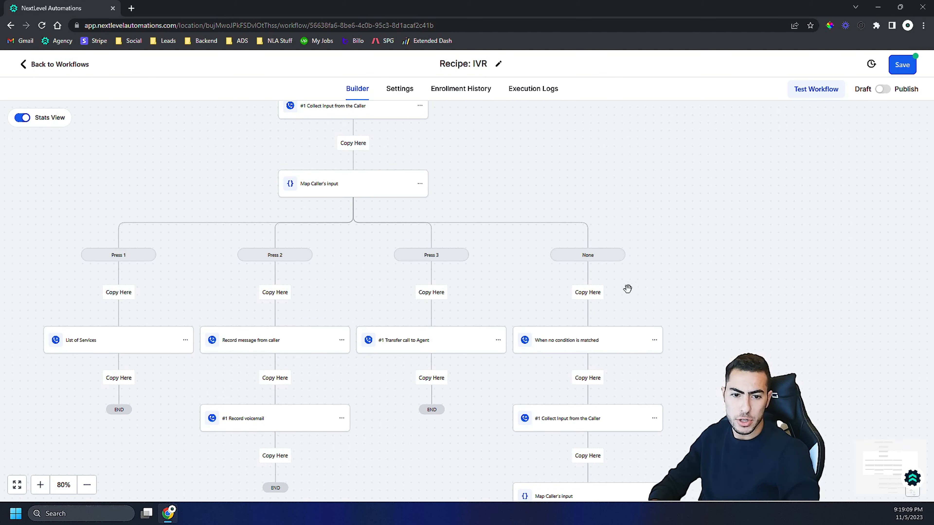
# - Read the end of the When no condition is matched message, and close the action without saving
pyautogui.scroll(-1, 628, 295)
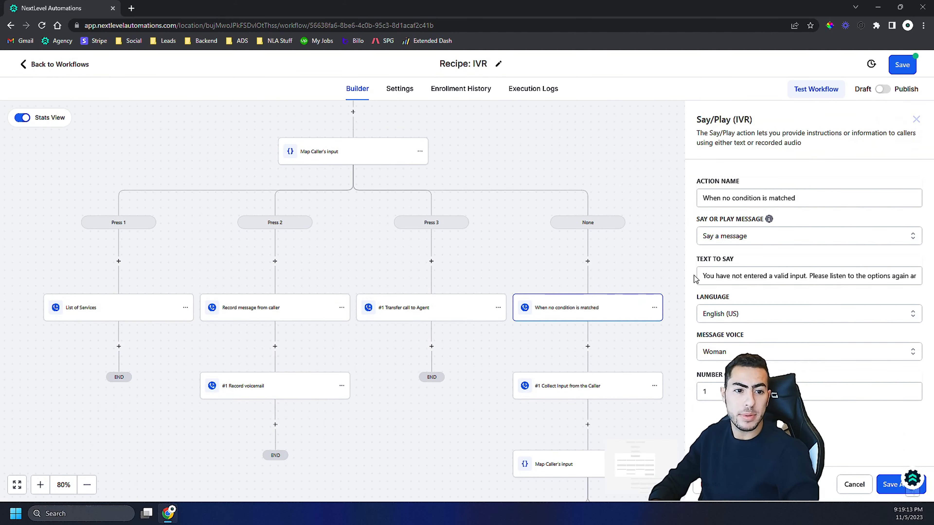
pyautogui.moveTo(706, 275); pyautogui.dragTo(932, 287)
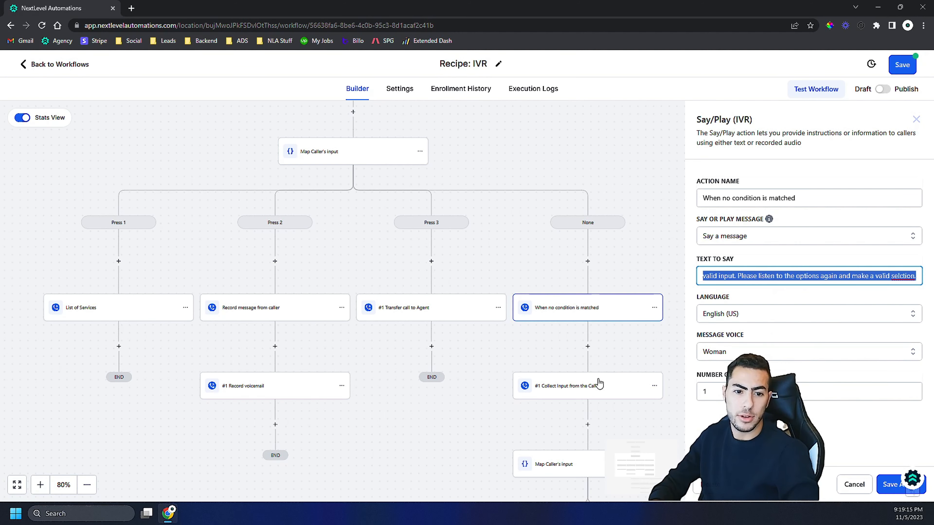
pyautogui.click(846, 481)
# - Examine the None branch's repeated caller menu and the actions under its nested Press 1, Press 2, Press 3 and None branches
pyautogui.scroll(-2, 729, 364)
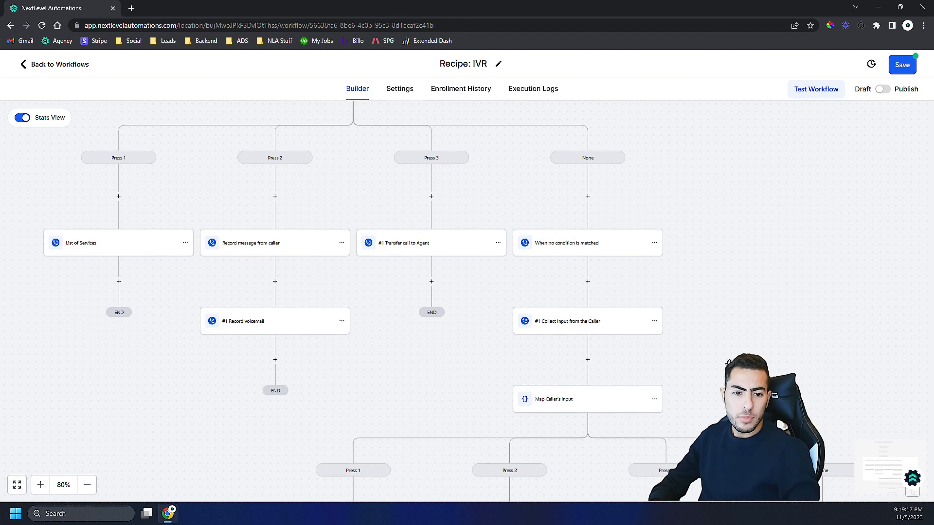
pyautogui.scroll(-2, 729, 363)
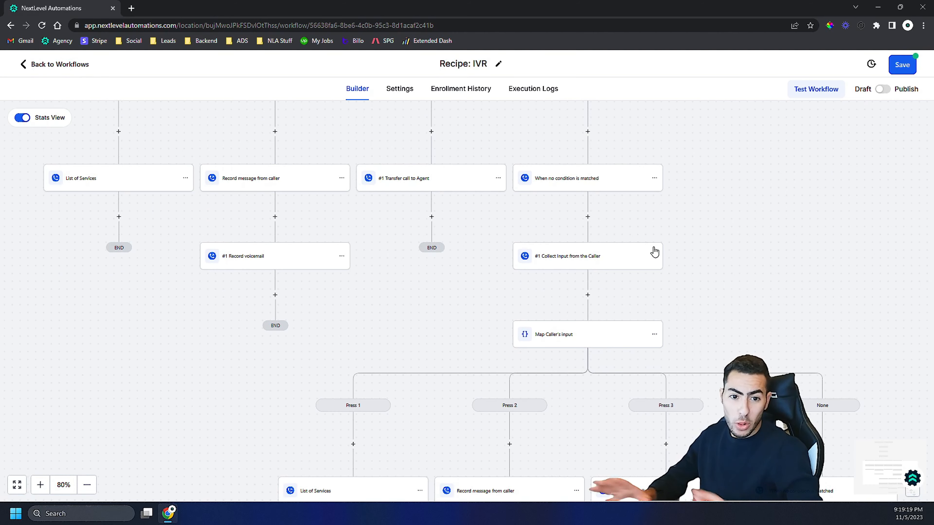
pyautogui.scroll(-4, 606, 244)
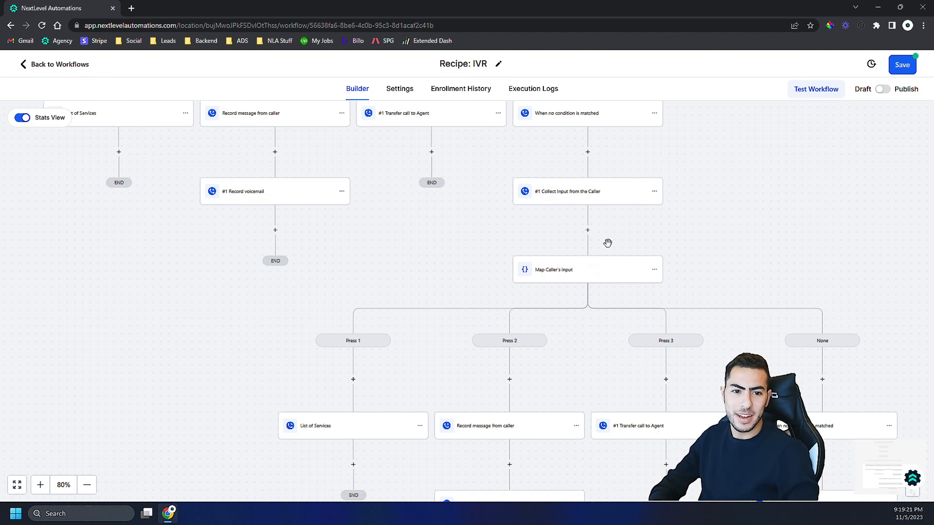
pyautogui.scroll(-4, 606, 246)
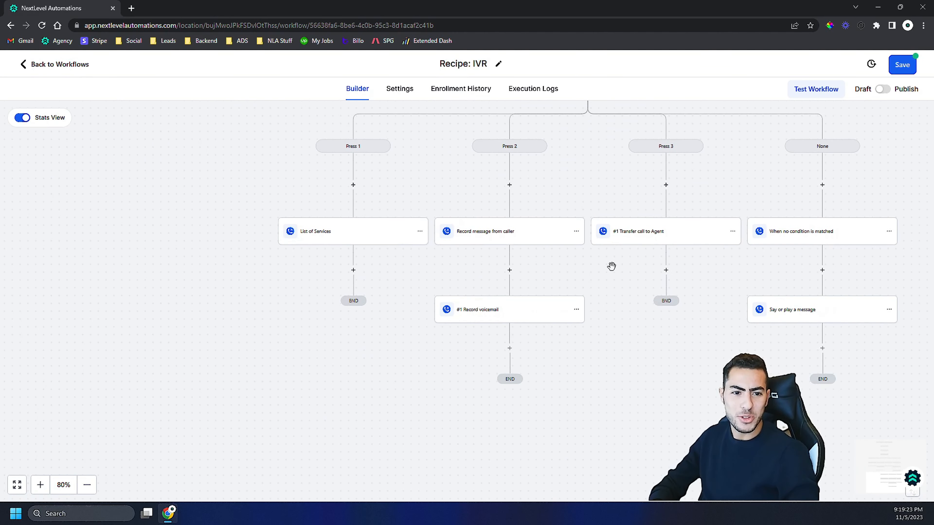
pyautogui.scroll(7, 611, 267)
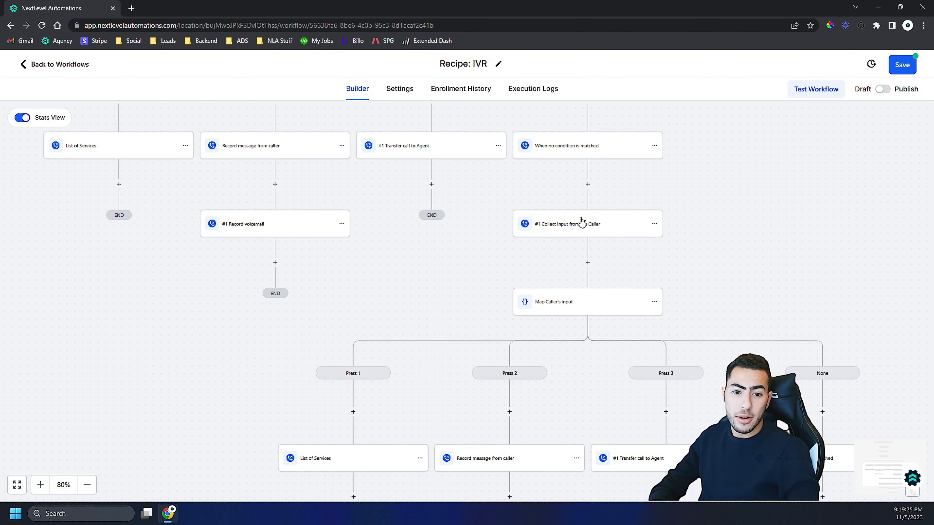
pyautogui.scroll(-4, 583, 221)
pyautogui.scroll(-2, 592, 288)
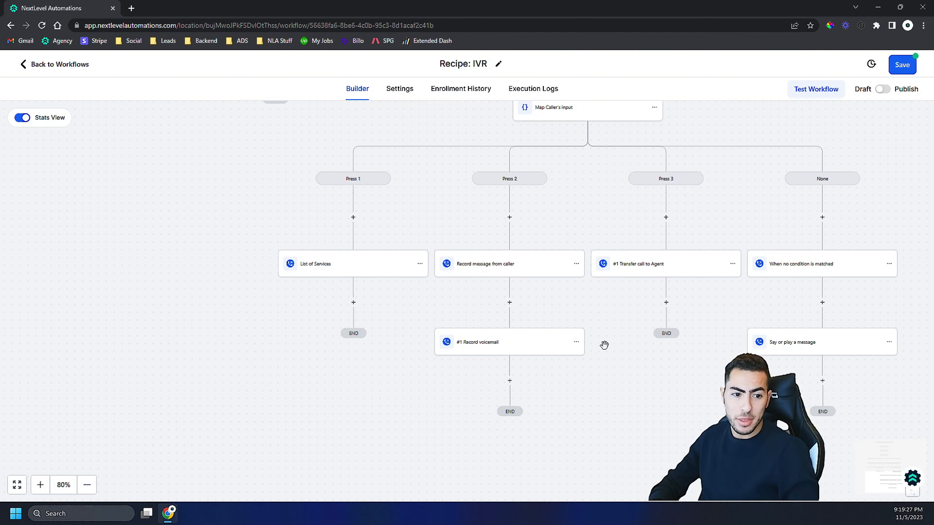
pyautogui.scroll(-1, 608, 357)
pyautogui.scroll(8, 603, 371)
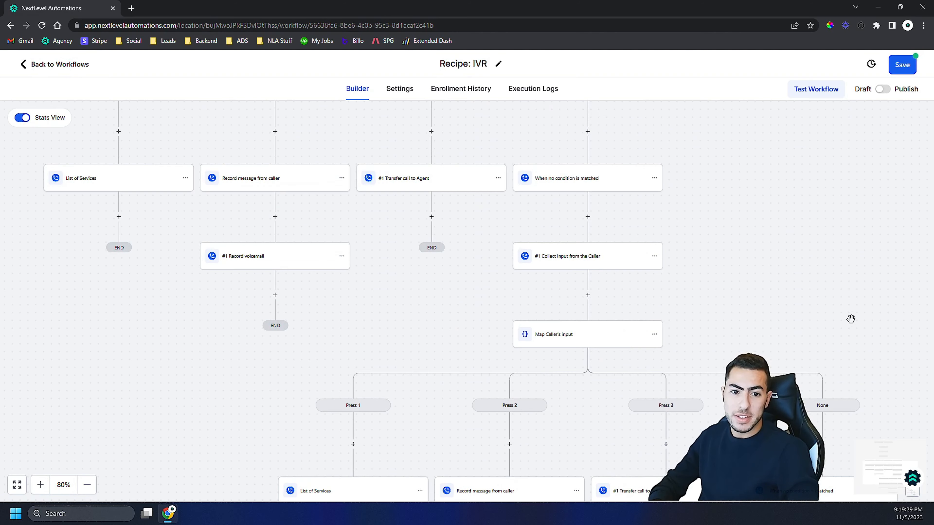
pyautogui.scroll(-3, 481, 313)
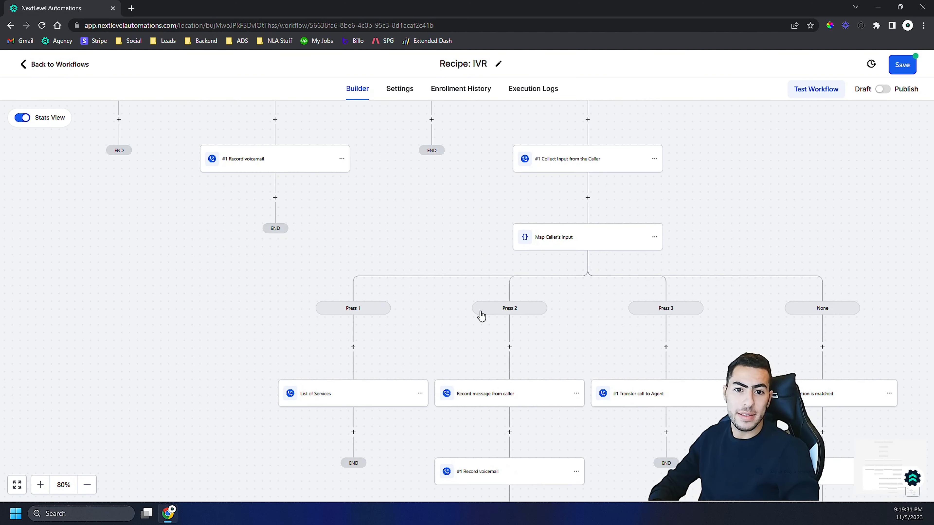
pyautogui.scroll(5, 449, 293)
# - Look over the overall workflow structure from the Start IVR Trigger through the caller menu to its branches
pyautogui.moveTo(736, 250); pyautogui.dragTo(836, 281)
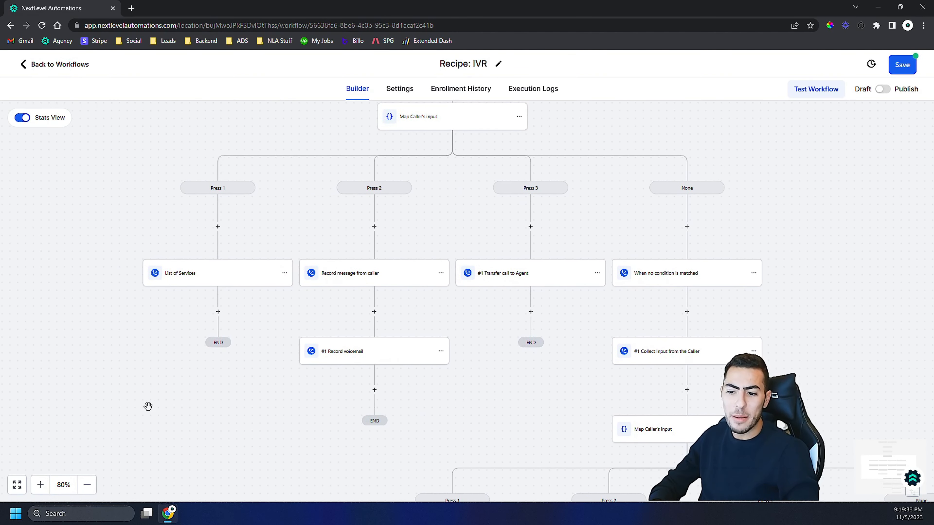
pyautogui.click(85, 486)
pyautogui.click(85, 486)
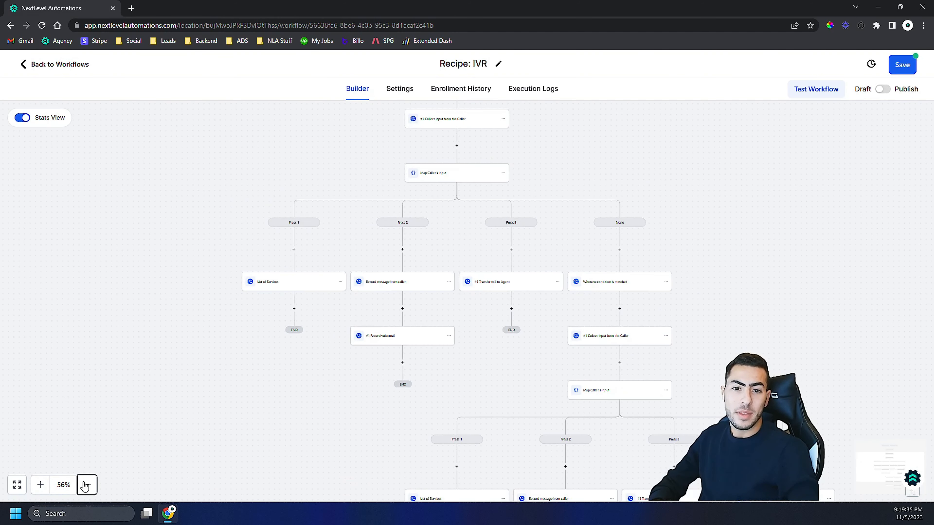
pyautogui.scroll(3, 276, 359)
pyautogui.scroll(3, 275, 359)
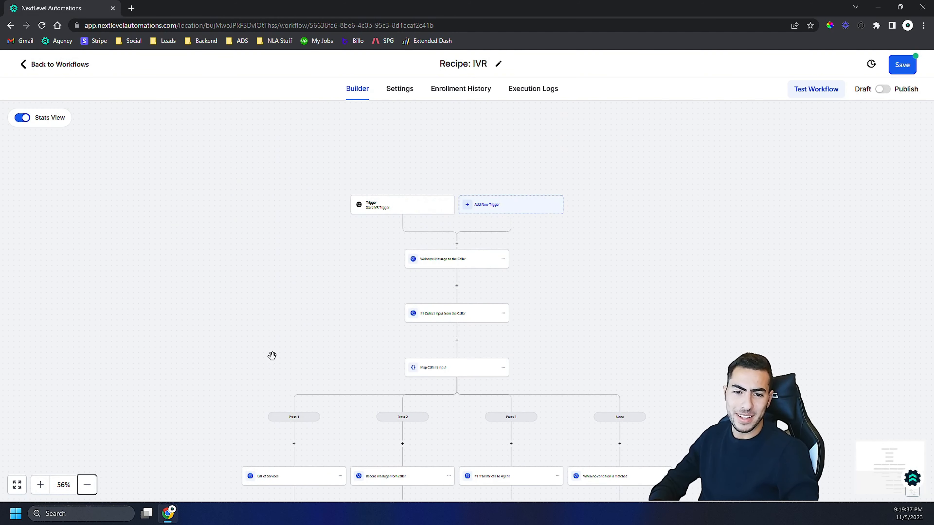
pyautogui.scroll(-6, 269, 350)
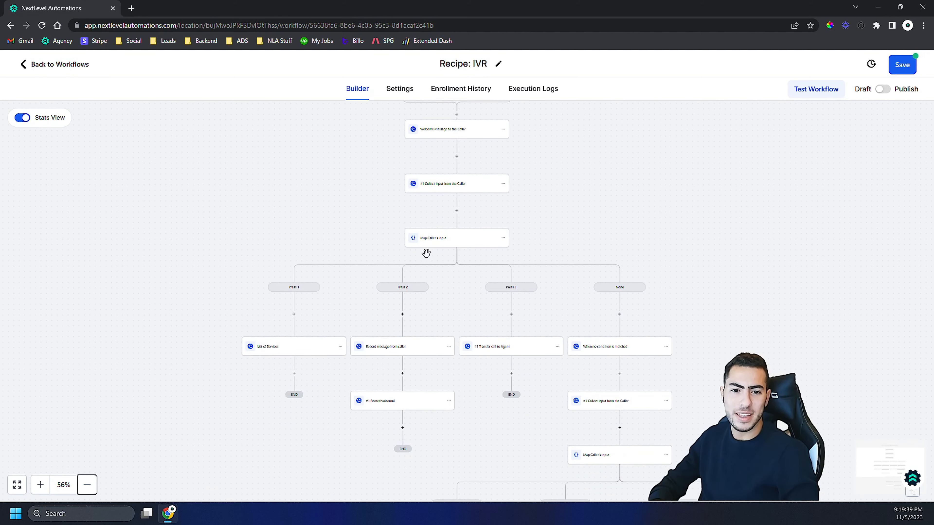
pyautogui.scroll(3, 194, 346)
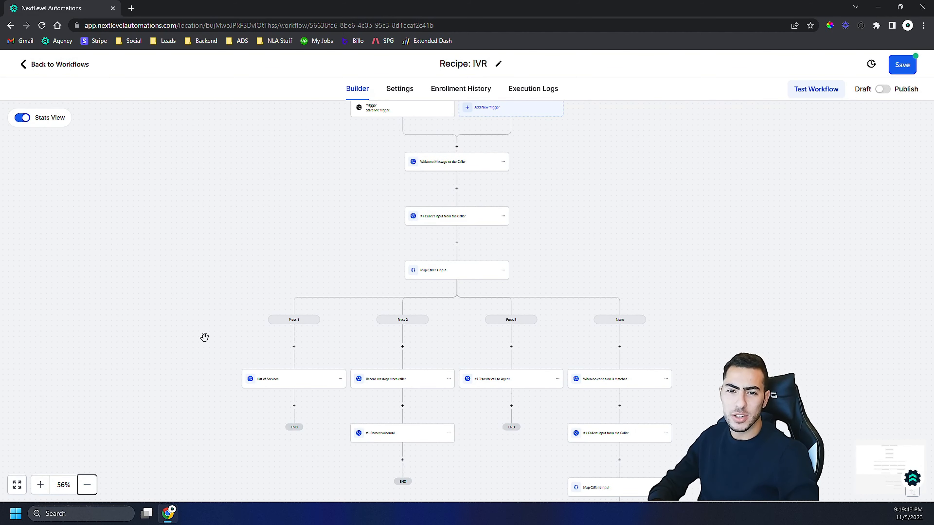
pyautogui.scroll(4, 204, 337)
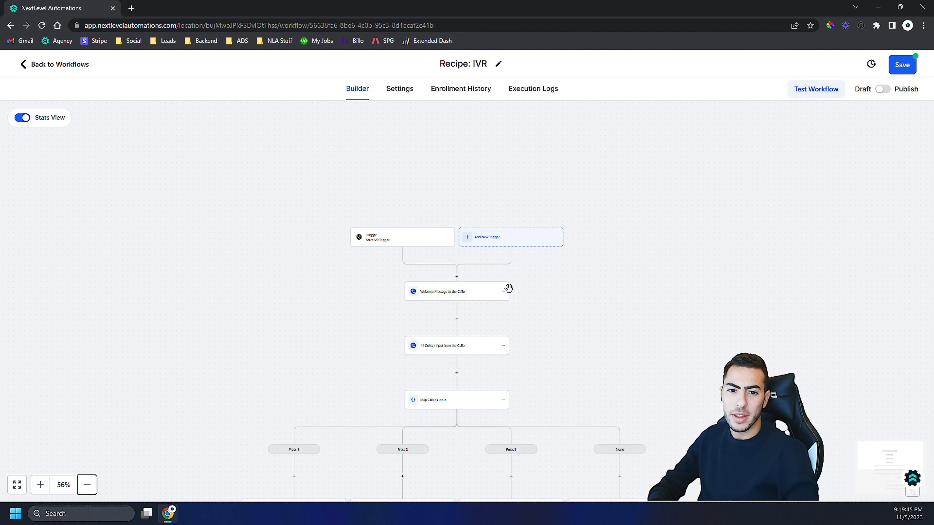
# - Delete all actions from Welcome Message to the Caller onward, keeping only the Start IVR Trigger
pyautogui.click(503, 292)
pyautogui.moveTo(531, 336)
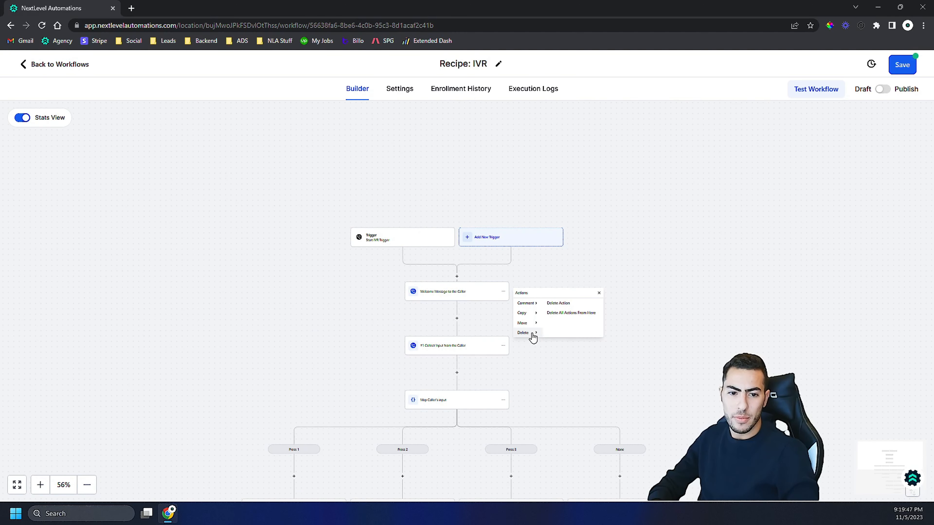
pyautogui.click(555, 315)
pyautogui.click(565, 315)
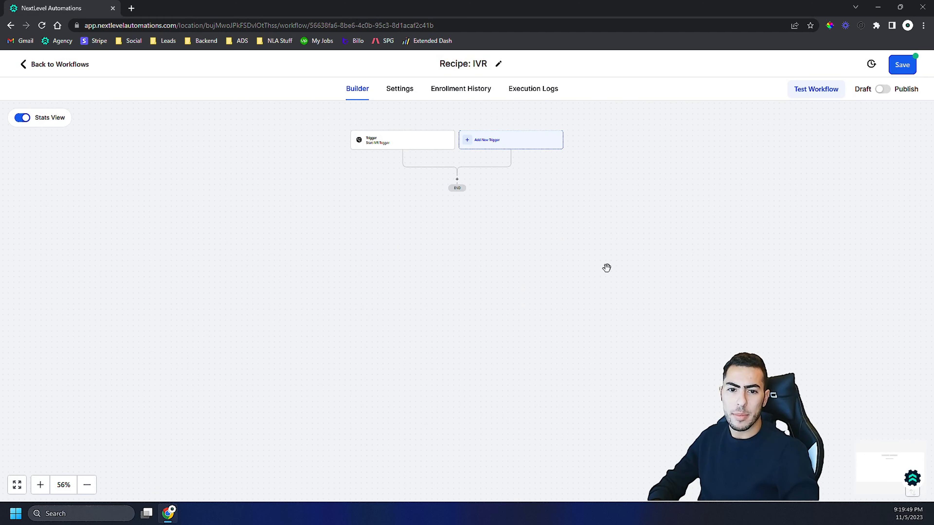
# - Add a Say/Play (IVR) action directly below the Start IVR Trigger and show its message type options
pyautogui.click(40, 485)
pyautogui.click(40, 484)
pyautogui.click(40, 484)
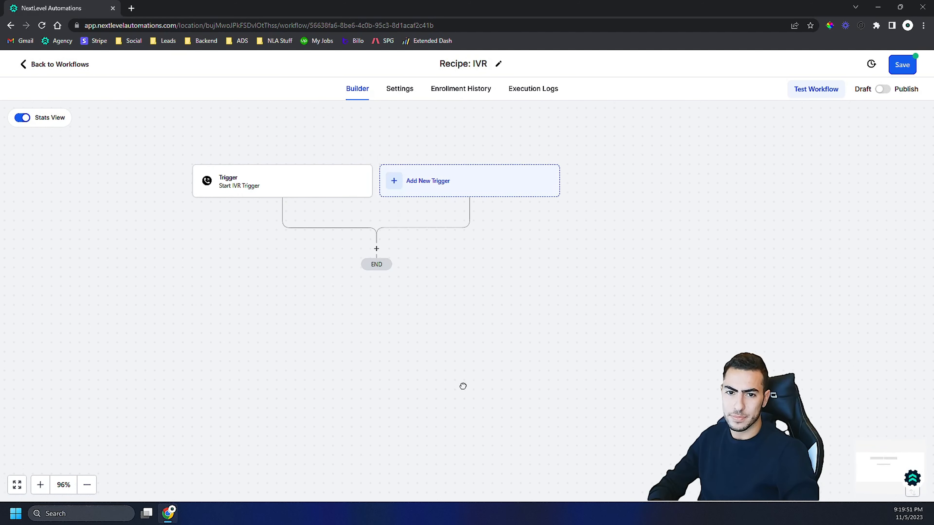
pyautogui.click(40, 484)
pyautogui.click(474, 285)
pyautogui.click(735, 254)
pyautogui.click(735, 238)
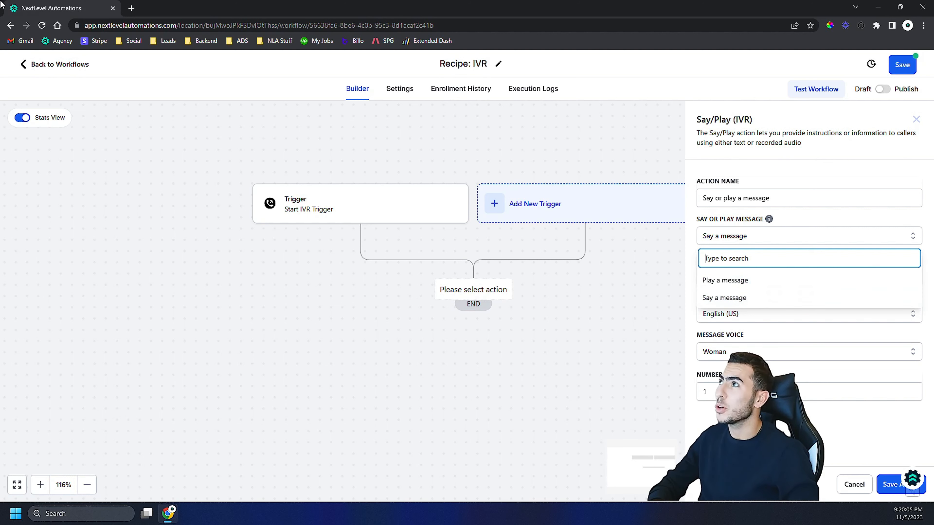
# - Switch to TTSMaker and replace the speech text with "Hi, Welcome to NextLevel Automations"
pyautogui.moveTo(0, 105); pyautogui.dragTo(221, 4)
pyautogui.click(55, 8)
pyautogui.click(173, 8)
pyautogui.scroll(-3, 260, 355)
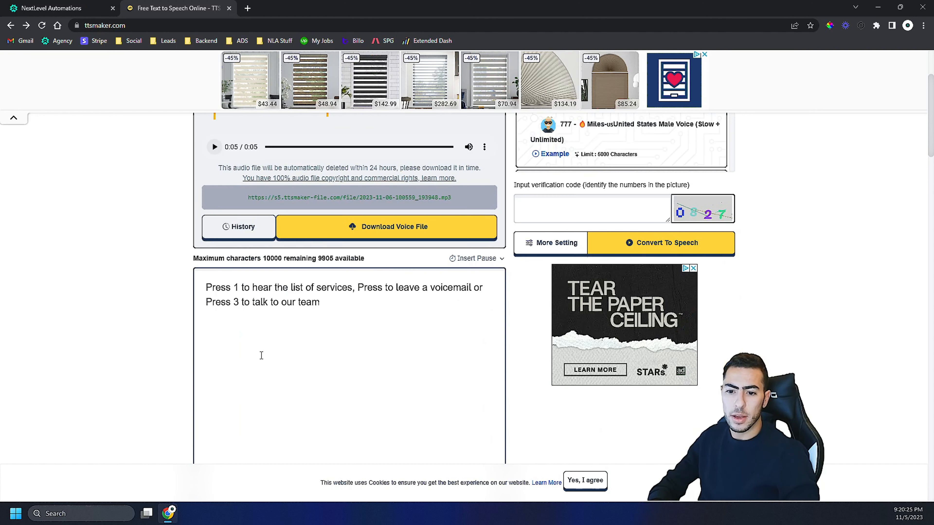
pyautogui.hotkey('ctrl', 'a')
pyautogui.write('H')
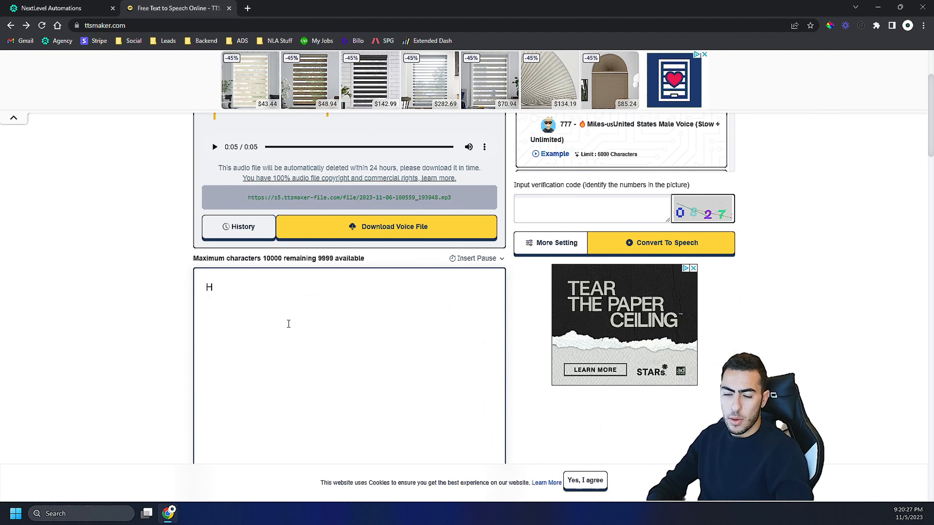
pyautogui.press('BackSpace')
pyautogui.write('Hi, W')
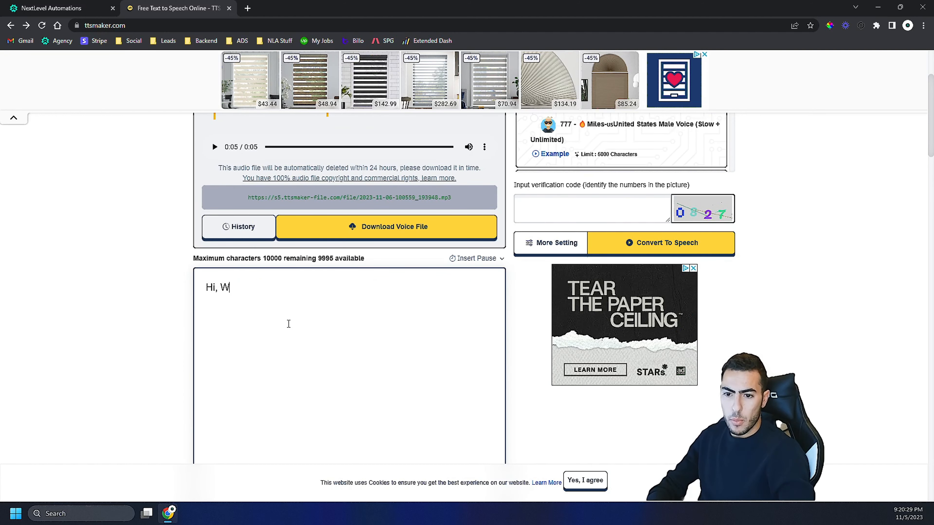
pyautogui.write('elcome to NextLe')
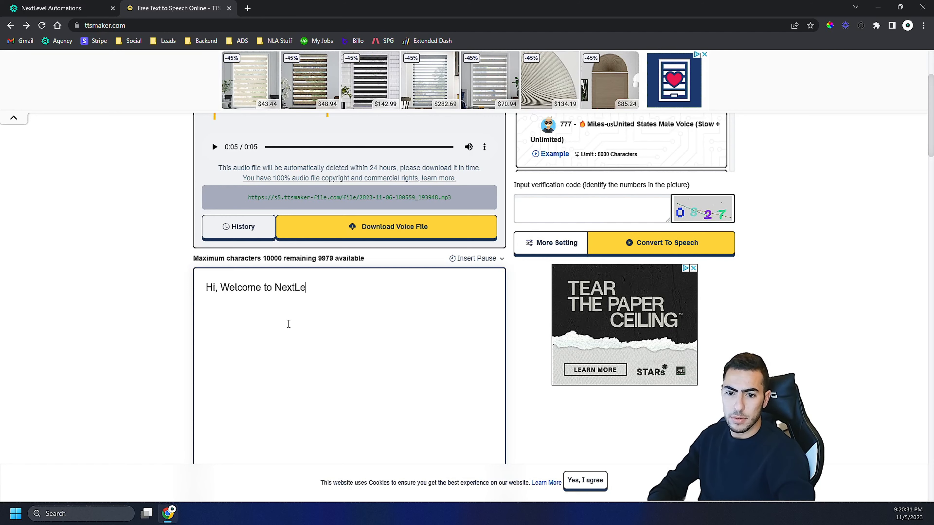
pyautogui.write('vel Automations')
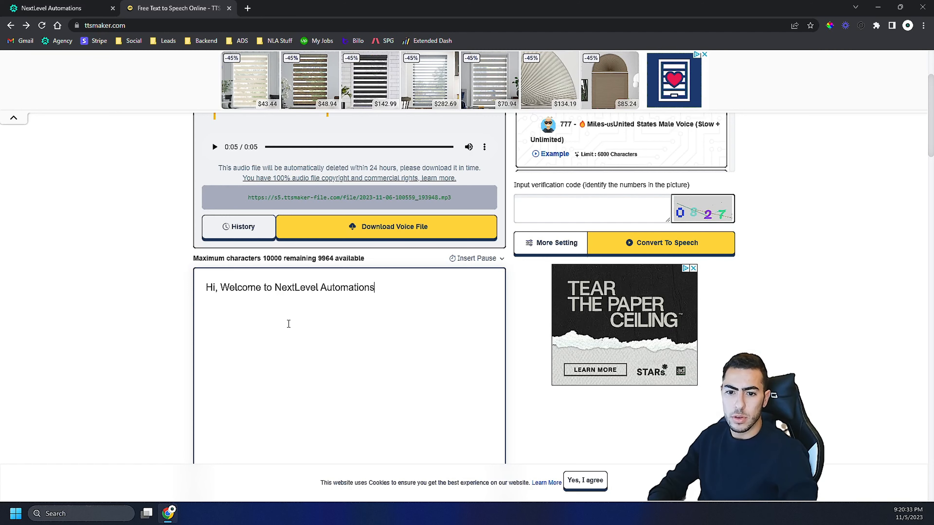
# - Play the generated speech in TTSMaker and download the welcome message's voice file
pyautogui.scroll(-6, 294, 328)
pyautogui.scroll(3, 308, 331)
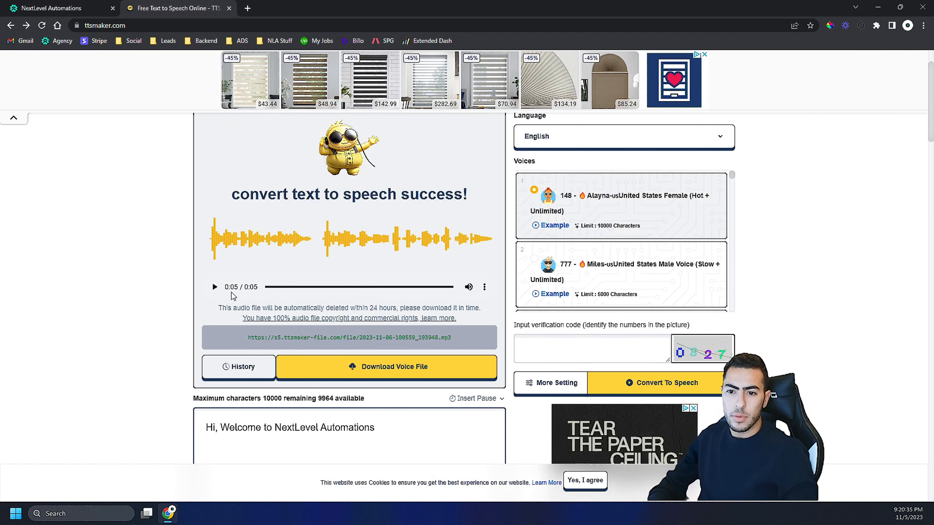
pyautogui.scroll(-2, 321, 377)
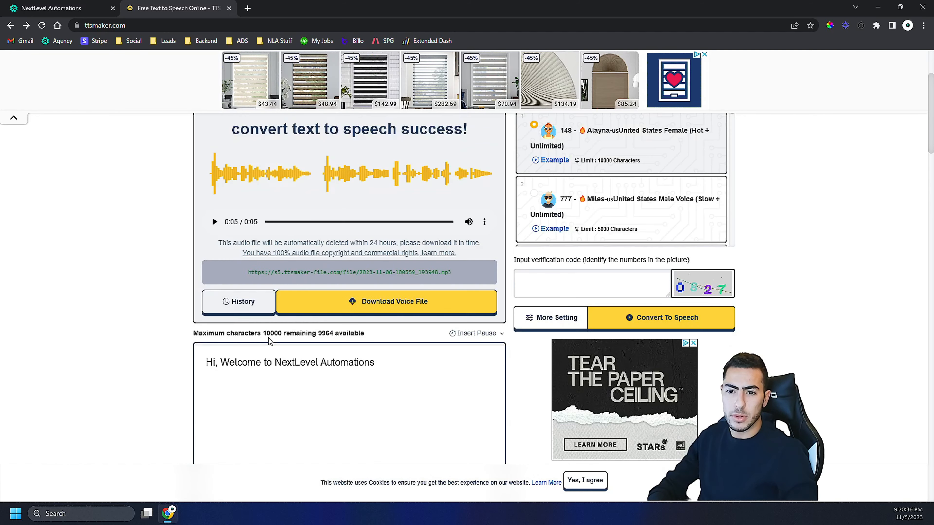
pyautogui.click(215, 222)
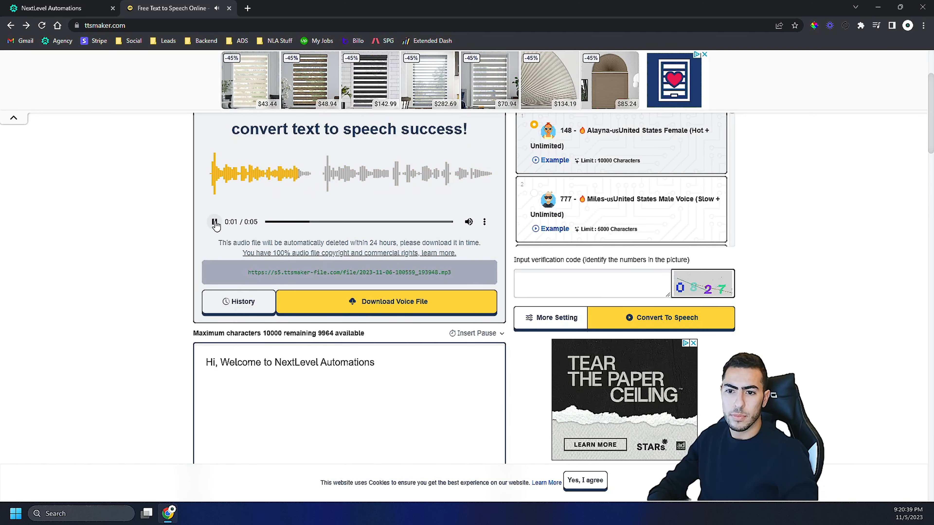
pyautogui.click(386, 302)
pyautogui.click(75, 7)
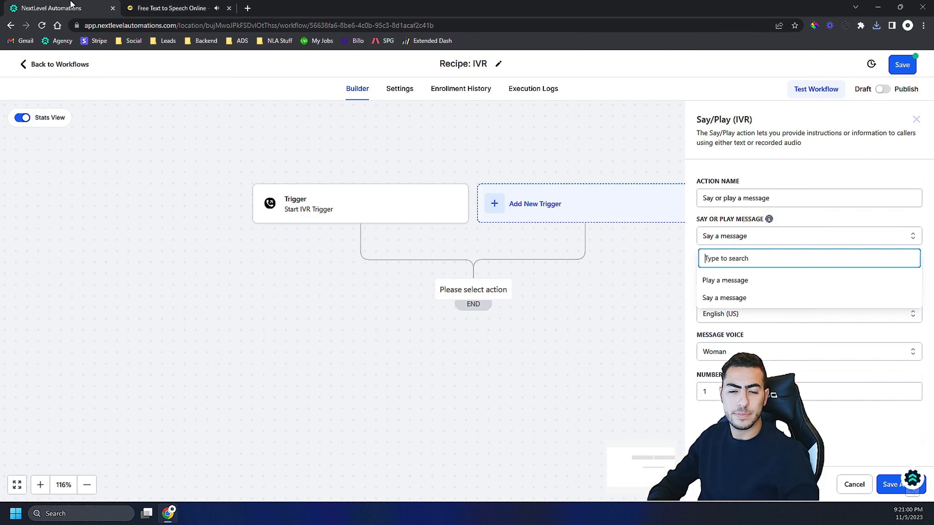
pyautogui.click(745, 282)
pyautogui.click(740, 279)
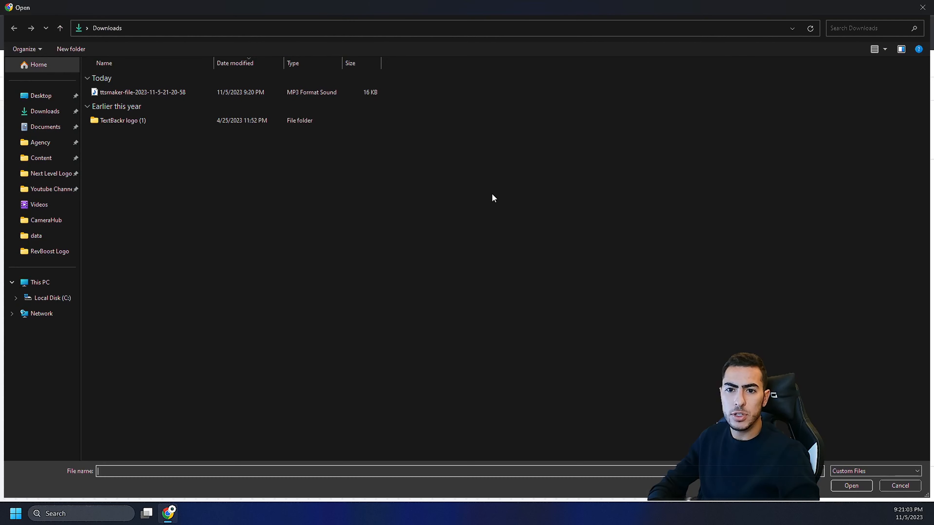
pyautogui.click(148, 95)
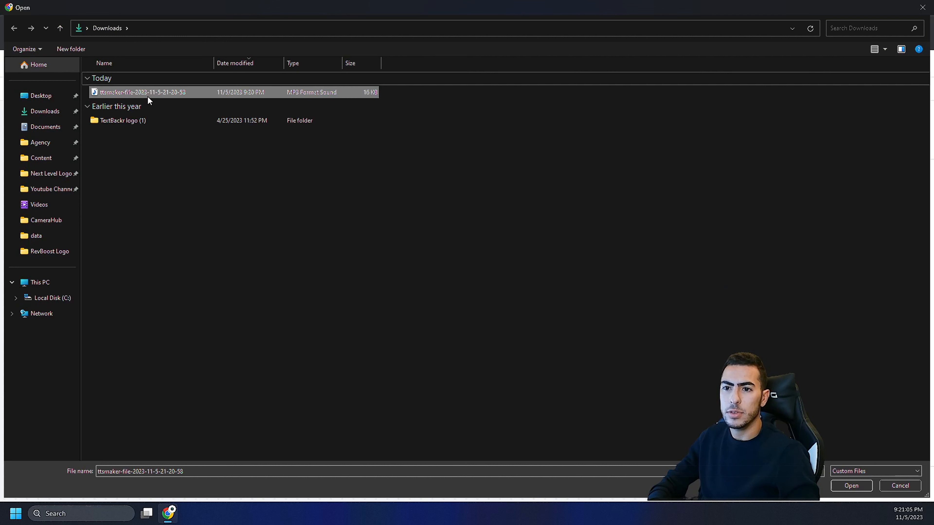
pyautogui.click(851, 485)
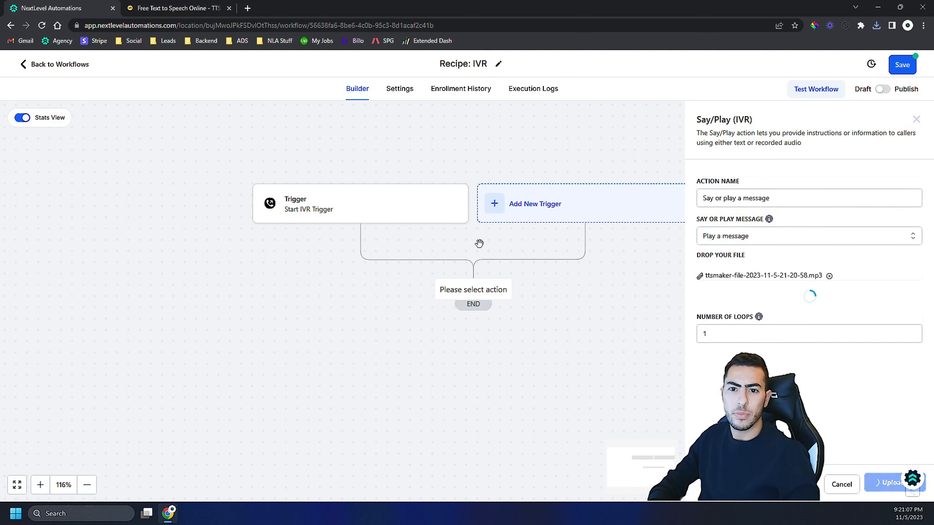
pyautogui.click(728, 302)
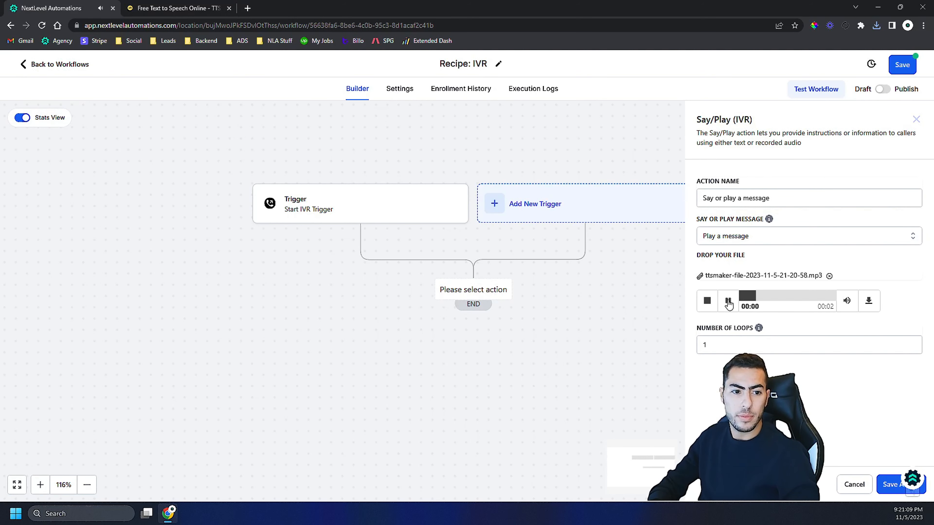
pyautogui.click(891, 484)
# - Add a Gather Input On Call (IVR) action after the welcome message and set its message type to Play a message
pyautogui.click(473, 361)
pyautogui.click(772, 235)
pyautogui.scroll(-3, 773, 369)
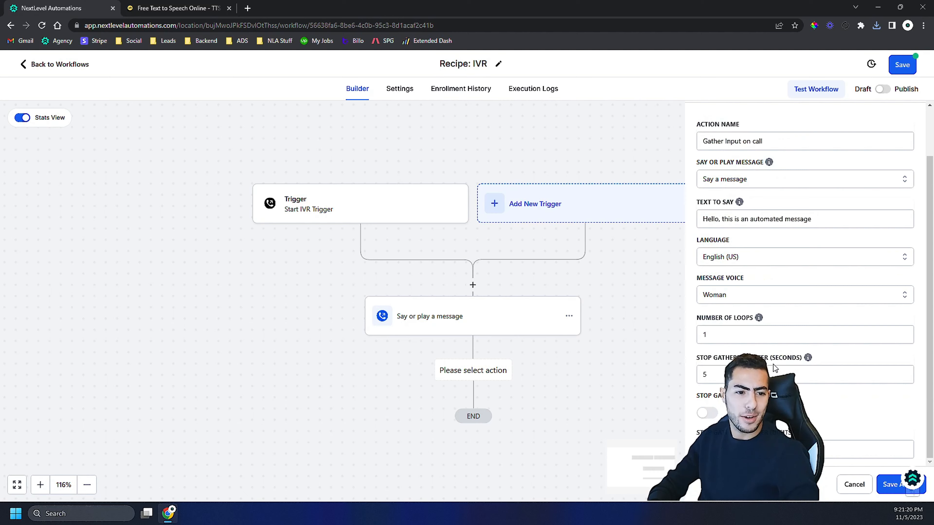
pyautogui.click(729, 219)
pyautogui.click(734, 177)
pyautogui.click(725, 221)
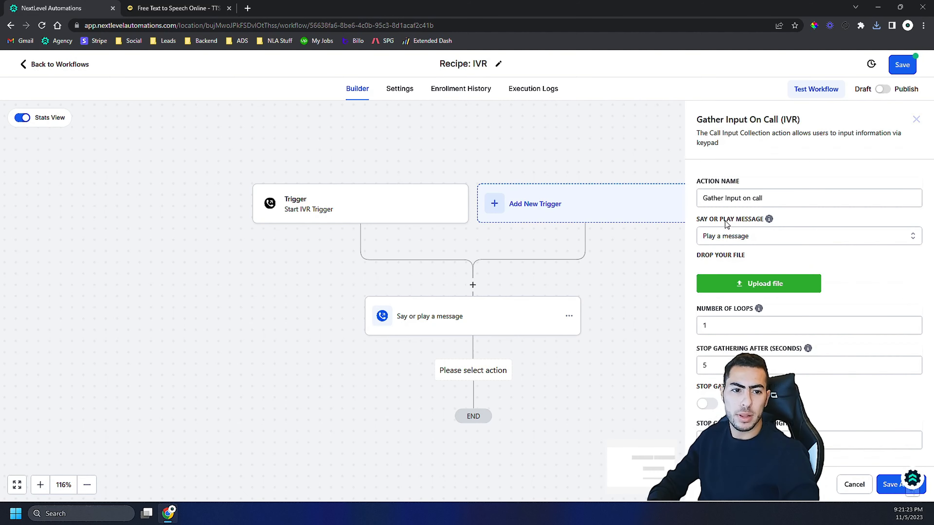
# - Replace the TTSMaker text with "To speak with Sales, press 1. To book a call, press 2, to leave a voicemail press 3"
pyautogui.click(184, 5)
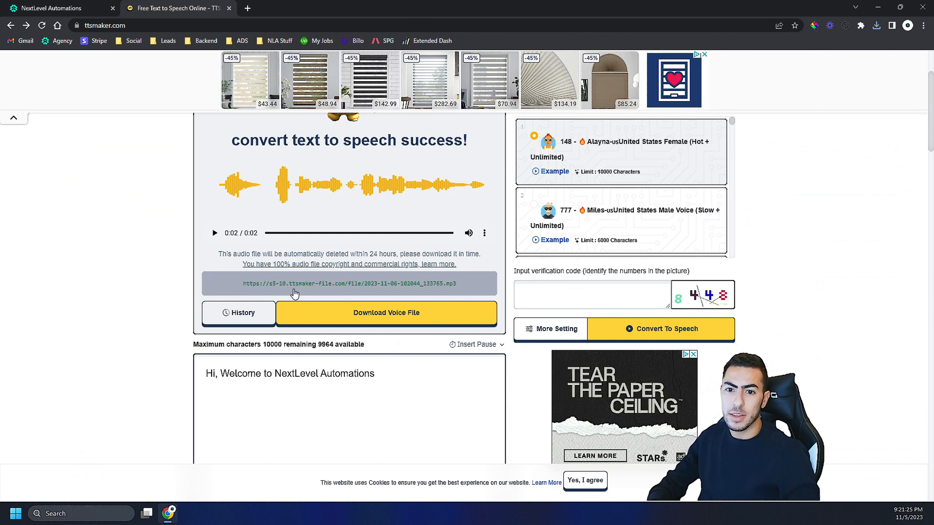
pyautogui.hotkey('ctrl', 'a')
pyautogui.press('BackSpace')
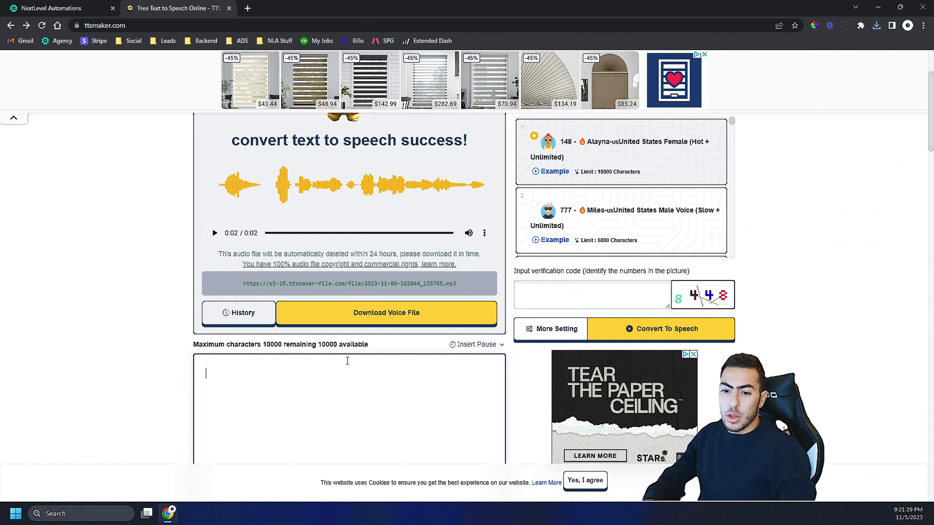
pyautogui.write('To speak with Sales, press 1.')
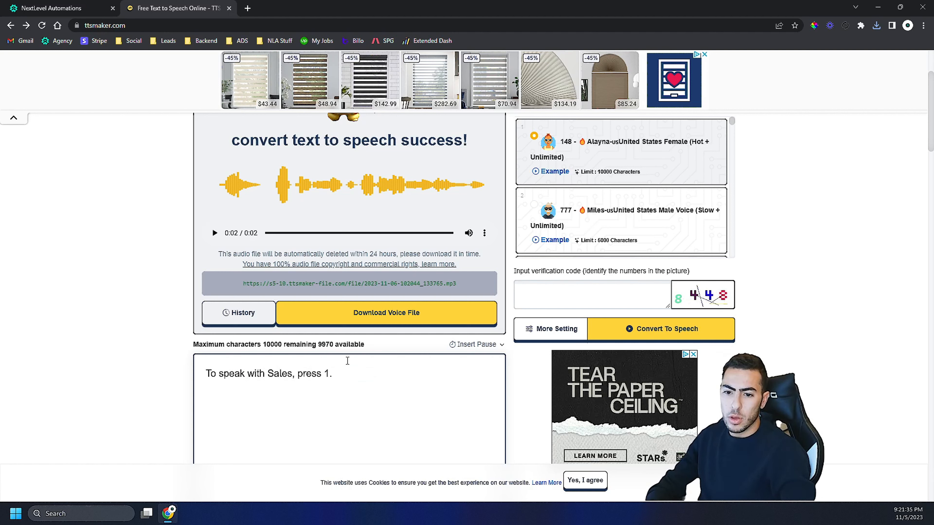
pyautogui.write('a ca')
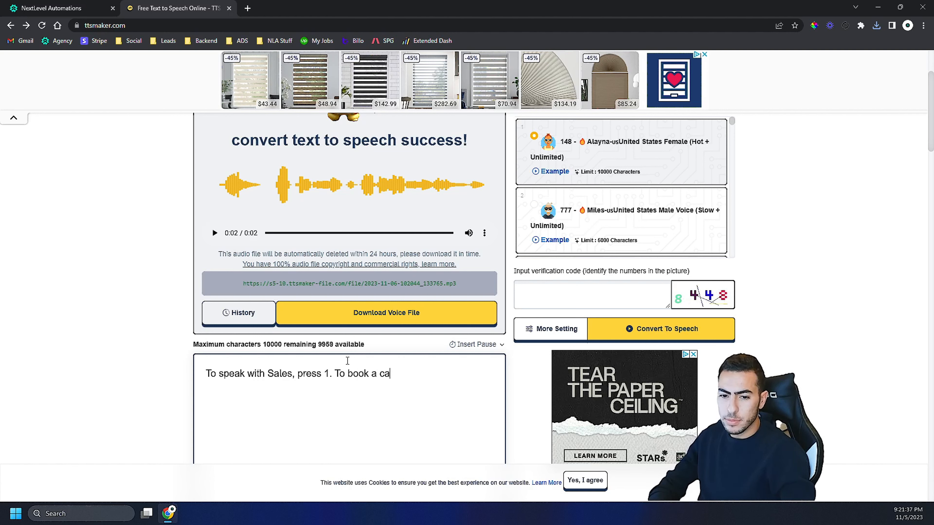
pyautogui.write('ll, pres')
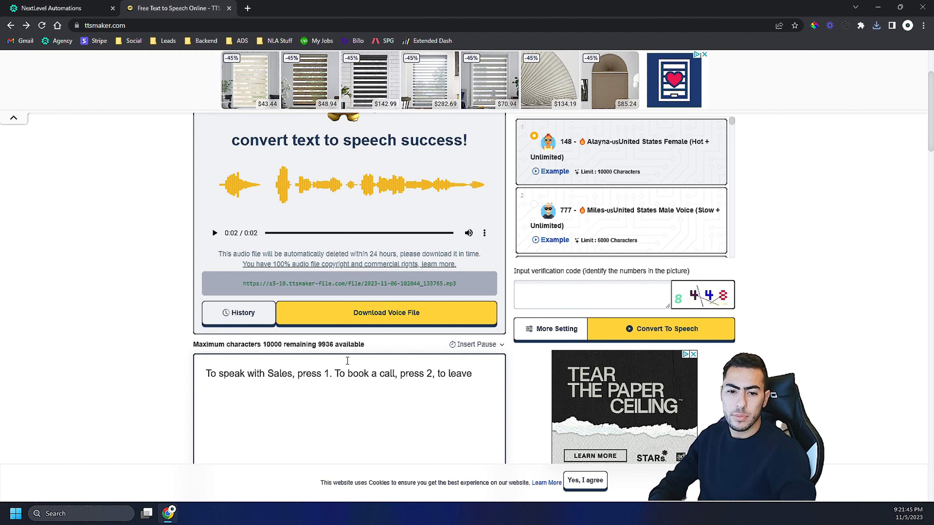
pyautogui.write('oicema')
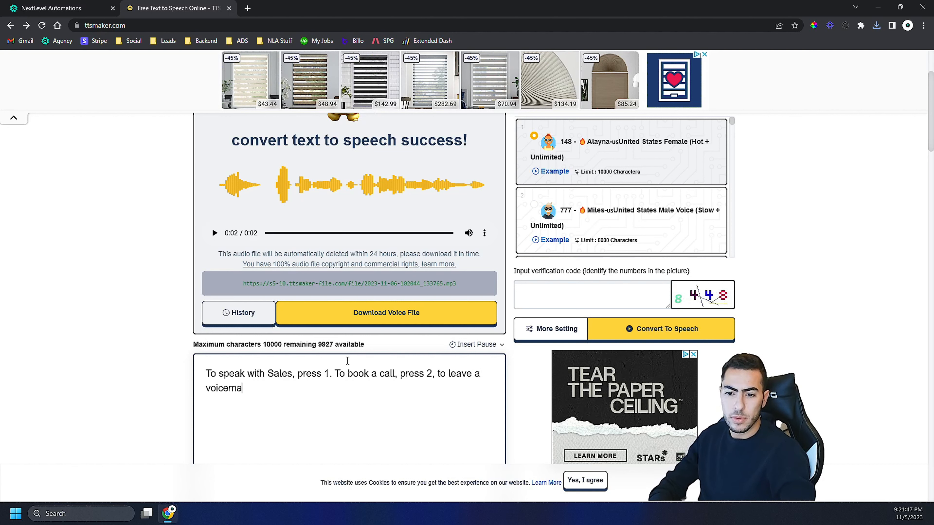
pyautogui.write('il press 3')
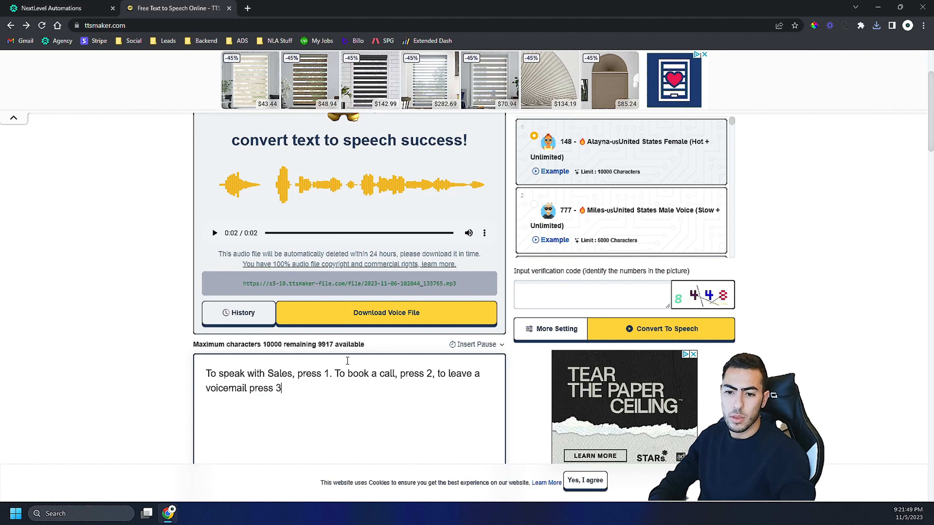
# - Enter the verification code, convert the caller menu text to speech and download the voice file
pyautogui.click(591, 300)
pyautogui.write('844')
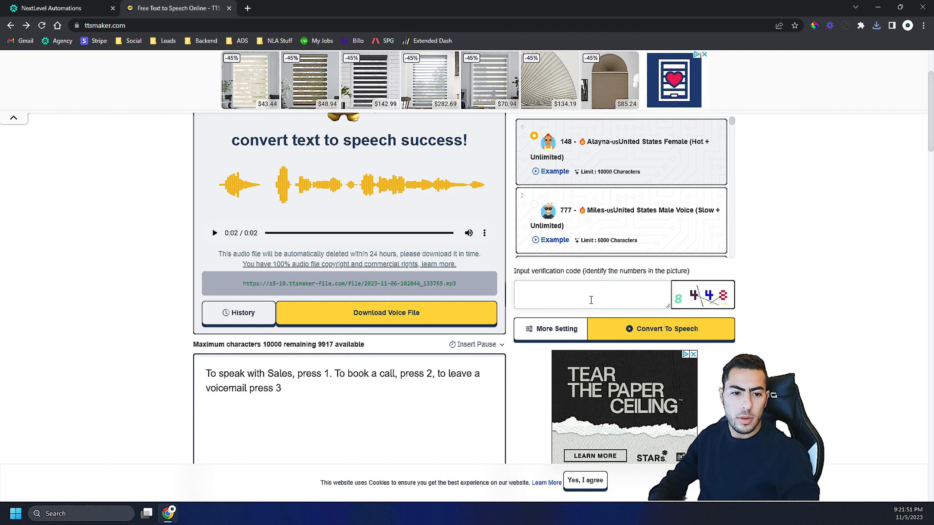
pyautogui.write('8')
pyautogui.press('Return')
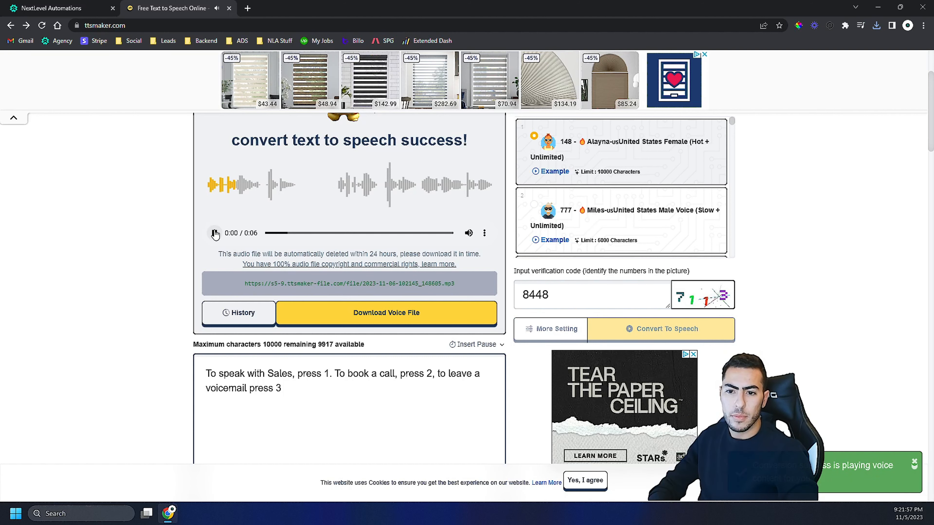
pyautogui.click(412, 317)
pyautogui.hotkey('ctrl', 'shift', 'Tab')
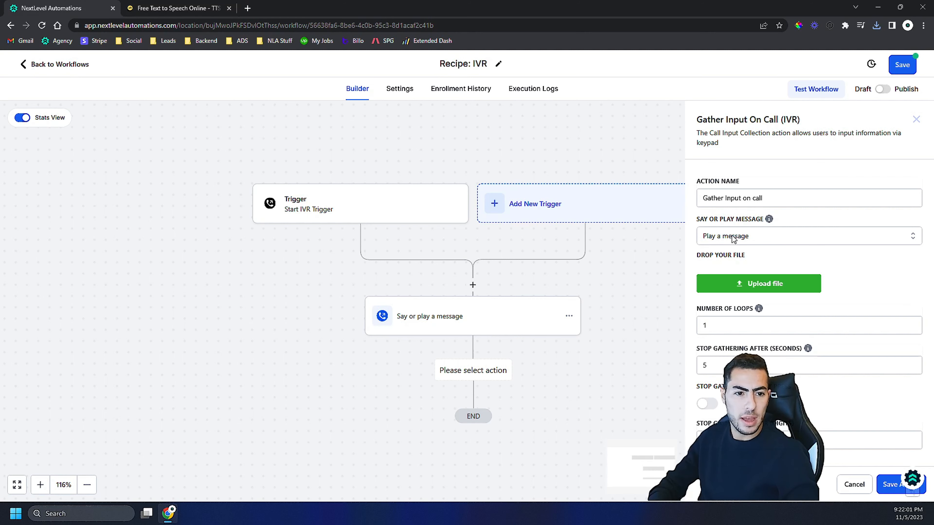
pyautogui.click(759, 288)
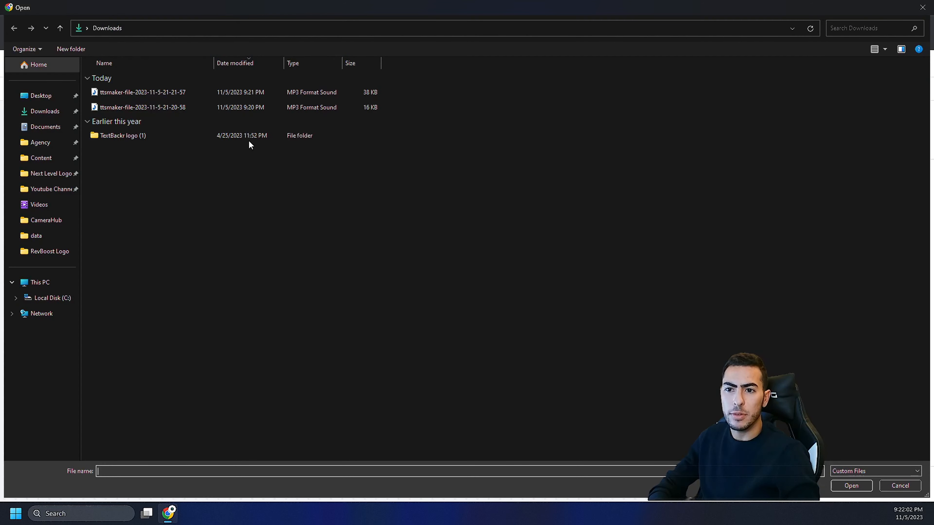
pyautogui.click(189, 88)
pyautogui.doubleClick(189, 91)
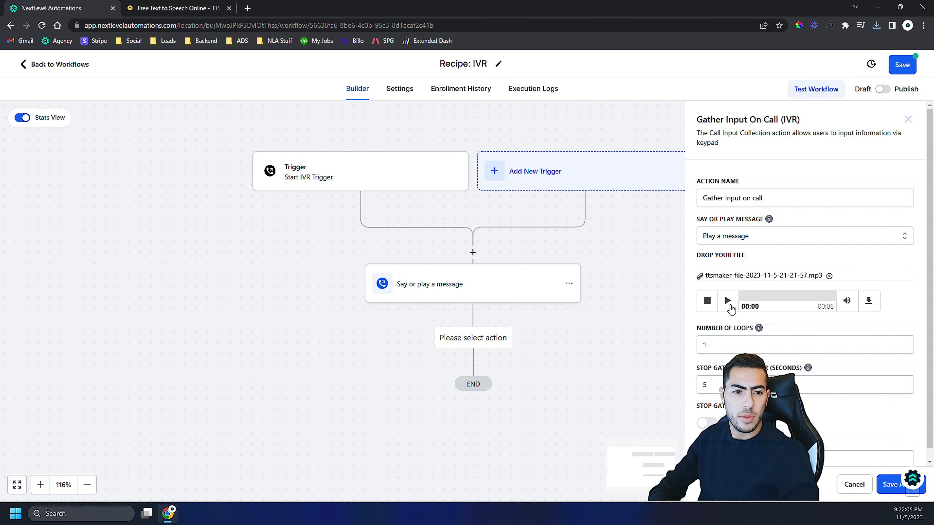
pyautogui.click(728, 300)
pyautogui.click(712, 301)
pyautogui.scroll(-2, 717, 327)
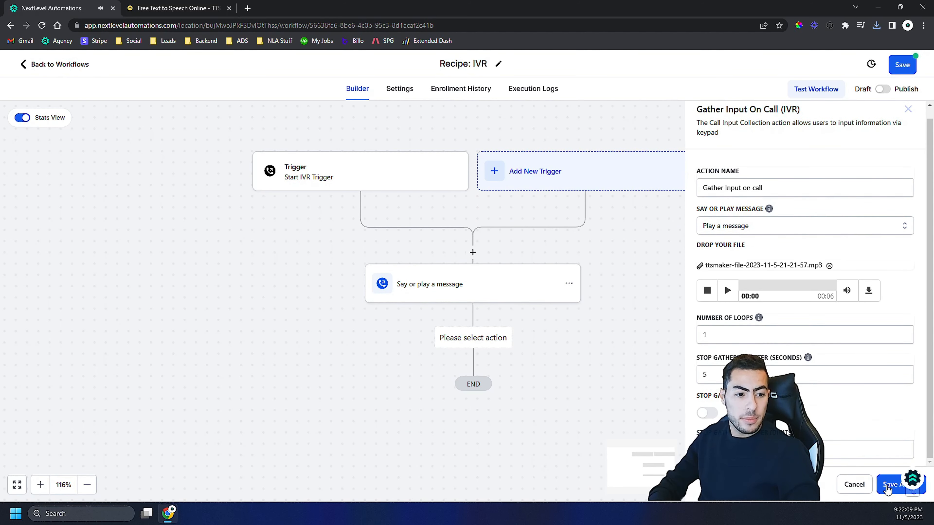
pyautogui.click(888, 487)
pyautogui.scroll(-5, 640, 365)
pyautogui.scroll(3, 506, 369)
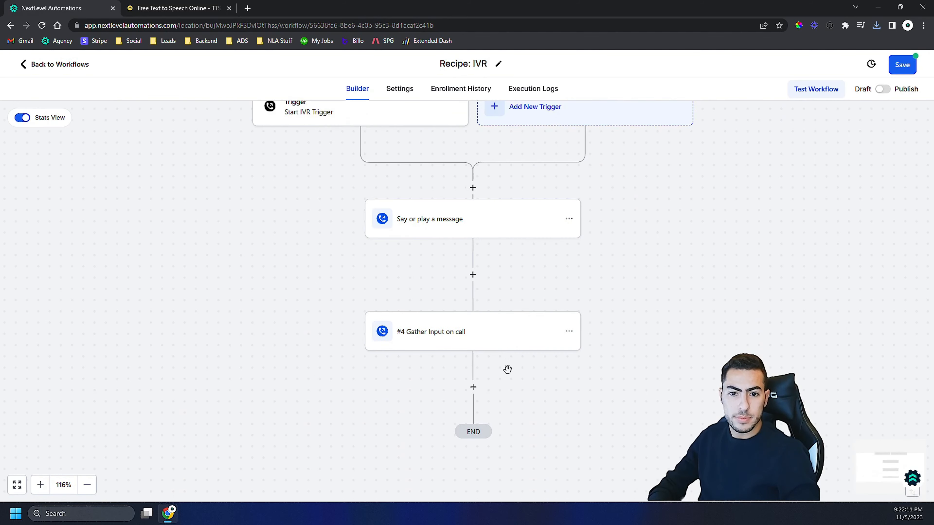
# - Review the Gather Input on call settings and the actions available after it, closing both without changes
pyautogui.click(418, 345)
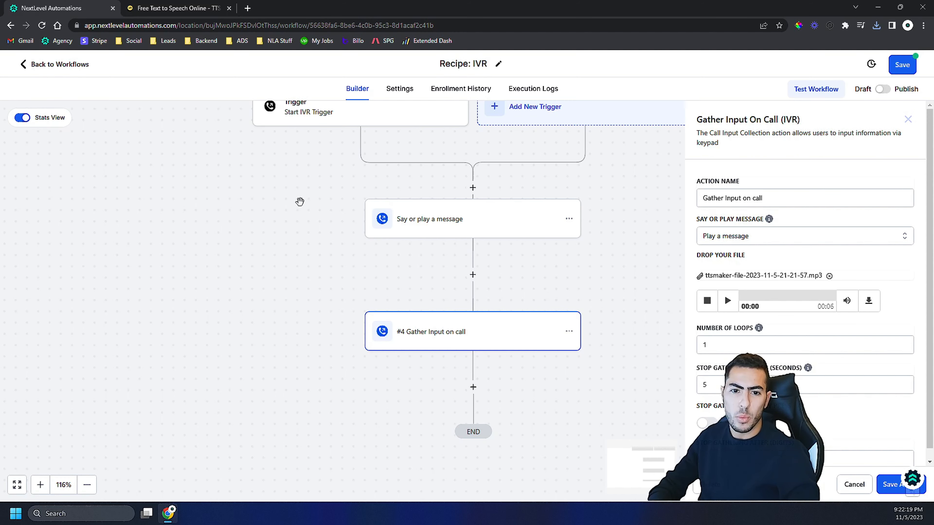
pyautogui.click(854, 484)
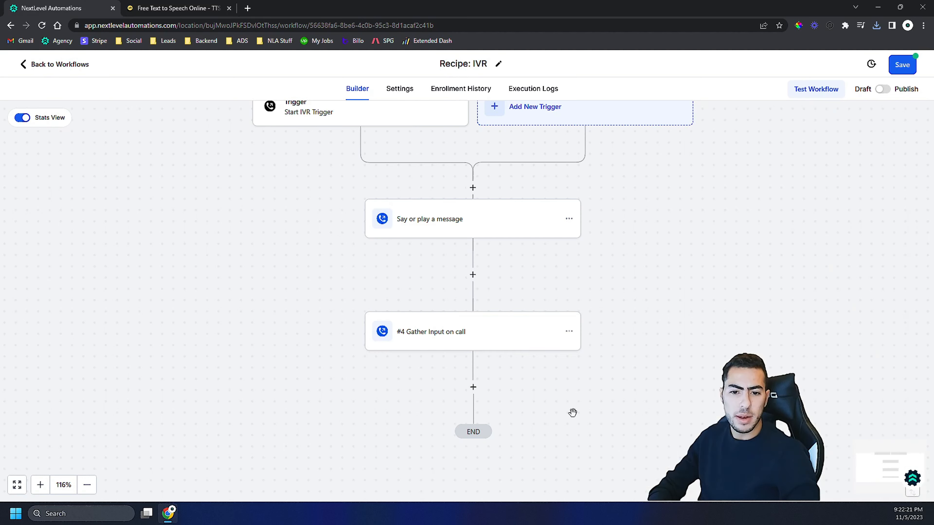
pyautogui.click(475, 388)
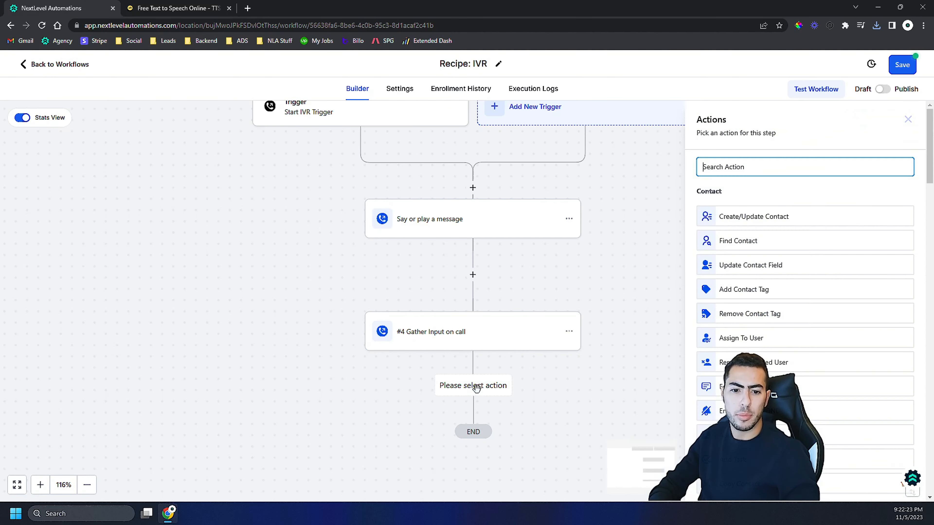
pyautogui.click(908, 119)
pyautogui.scroll(1, 624, 374)
pyautogui.scroll(-2, 640, 286)
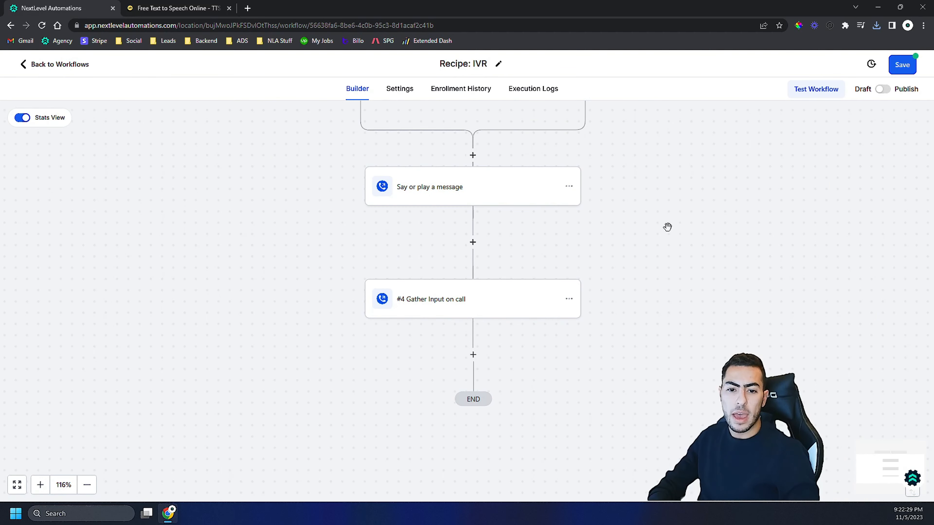
# - Add an If / Else condition after the Gather Input on call action and name its first branch "Press 1"
pyautogui.scroll(1, 501, 363)
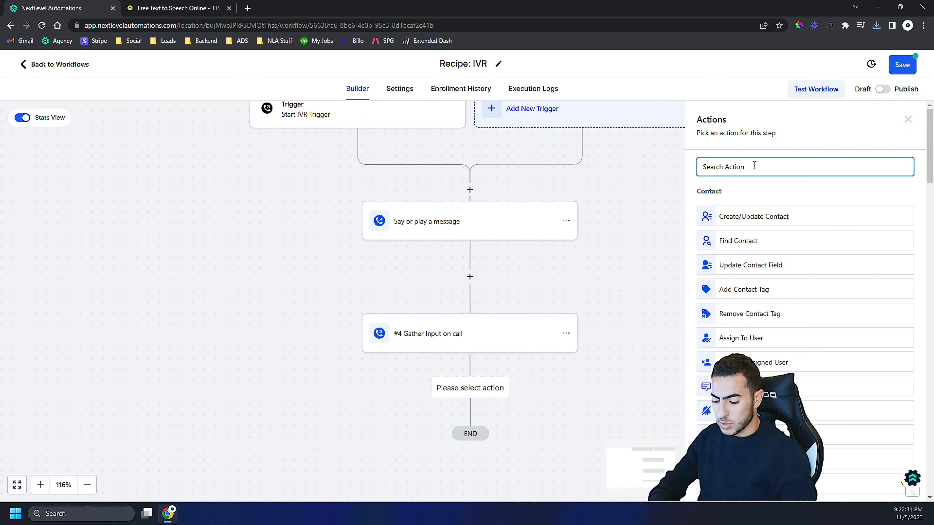
pyautogui.write('if')
pyautogui.click(718, 233)
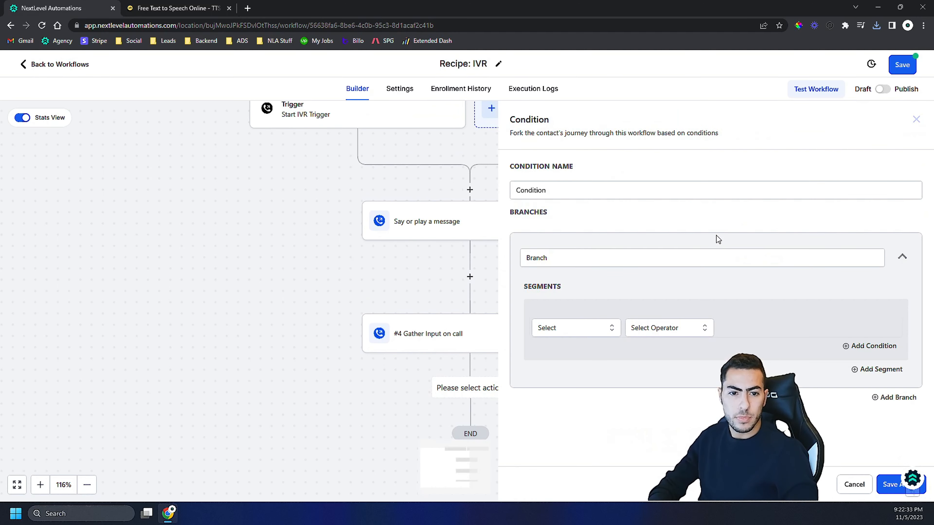
pyautogui.doubleClick(553, 254)
pyautogui.write('Press 1')
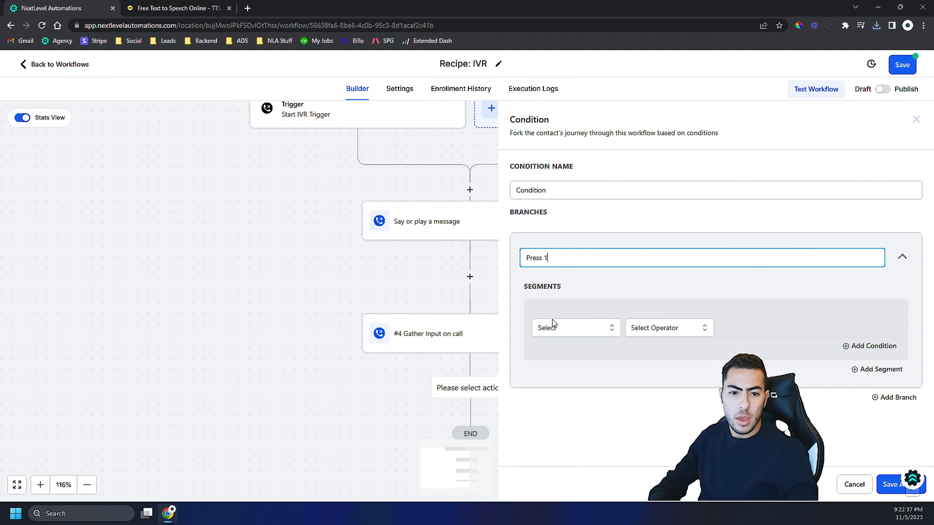
# - Set the Press 1 branch's condition to the Digits of #4 Gather Input on call, operator Is, value 1
pyautogui.click(554, 328)
pyautogui.click(559, 419)
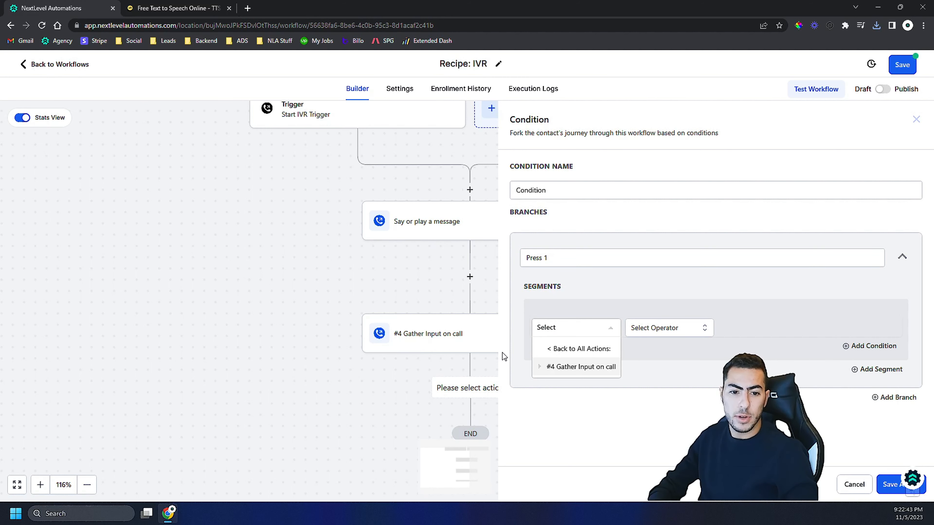
pyautogui.click(539, 368)
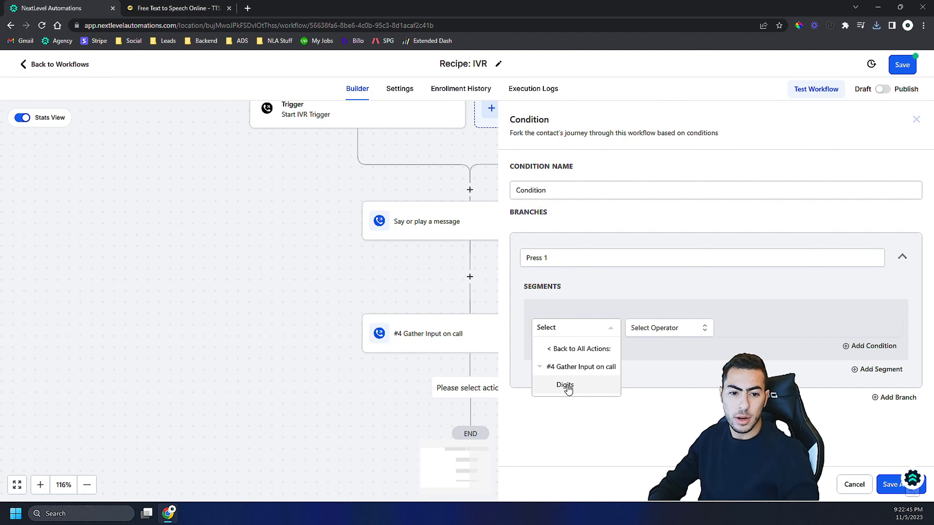
pyautogui.click(563, 385)
pyautogui.click(671, 333)
pyautogui.click(667, 349)
pyautogui.click(750, 333)
pyautogui.write('1')
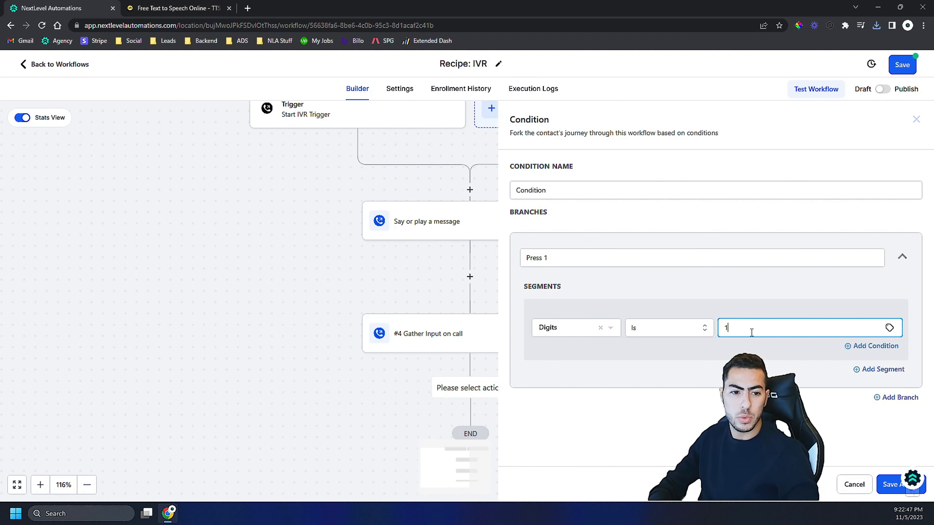
# - Add a second branch to the condition and name it "Press 2"
pyautogui.click(897, 397)
pyautogui.click(626, 424)
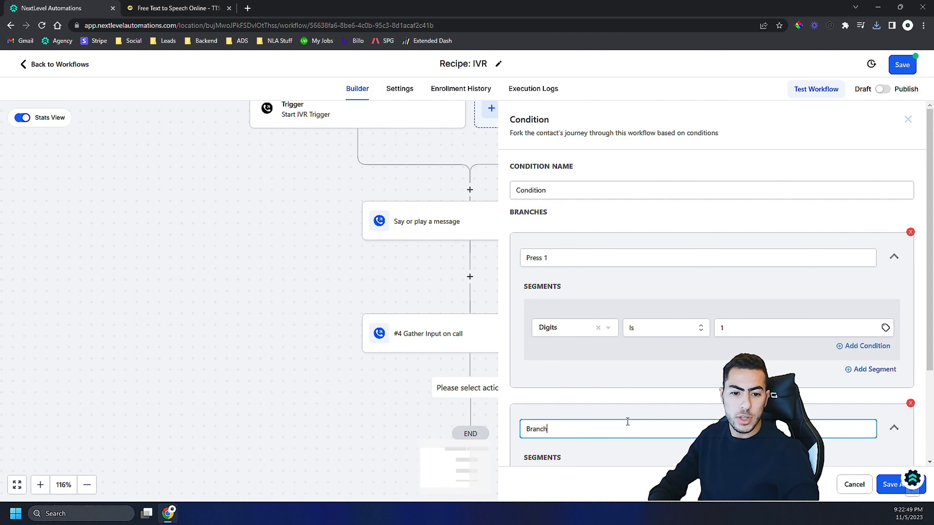
pyautogui.doubleClick(627, 427)
pyautogui.write('Press 2')
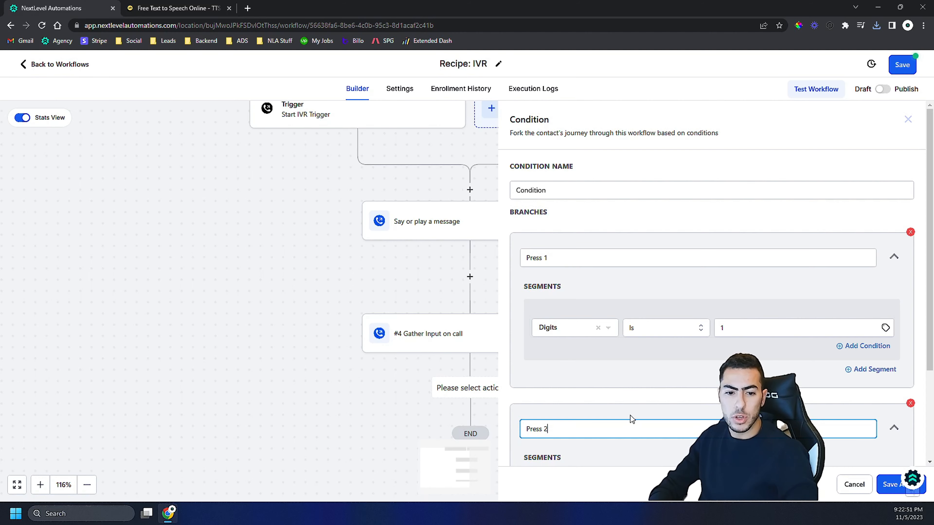
# - Extend the two branch names to "Press 1 - Sales" and "Press 2 - Book a call"
pyautogui.click(572, 258)
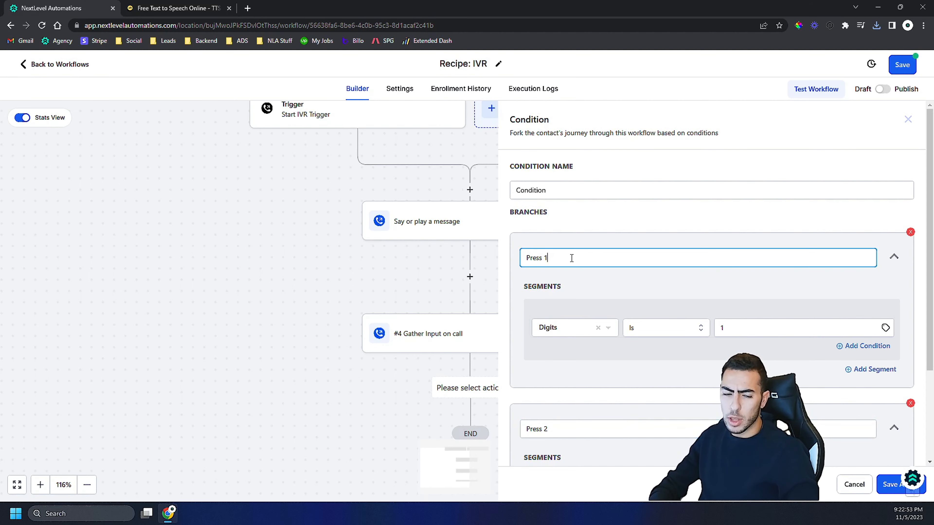
pyautogui.write('- Sales')
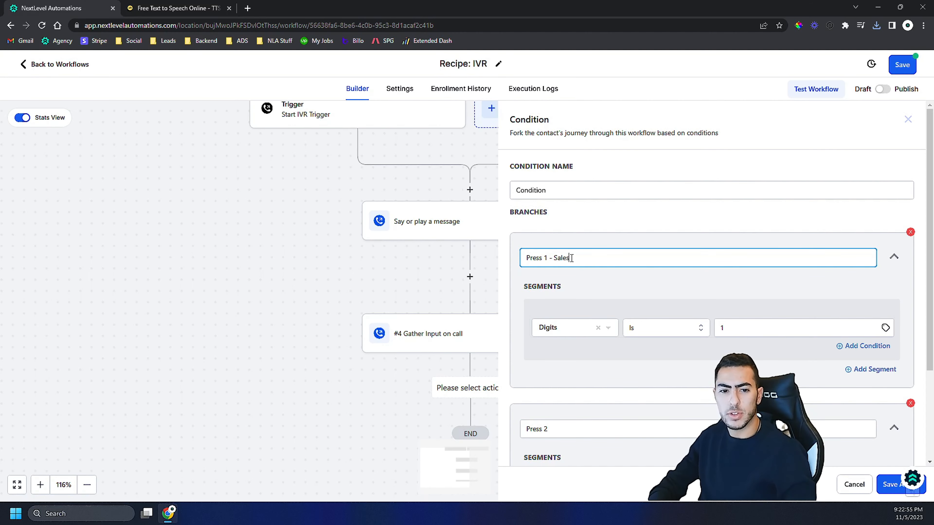
pyautogui.scroll(-2, 597, 361)
pyautogui.click(597, 361)
pyautogui.write('- Bo')
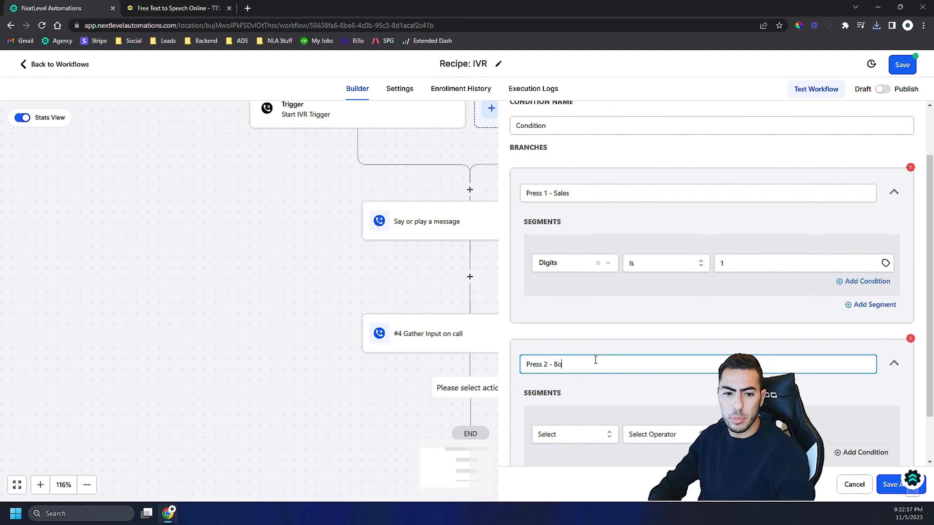
pyautogui.write('ok a call')
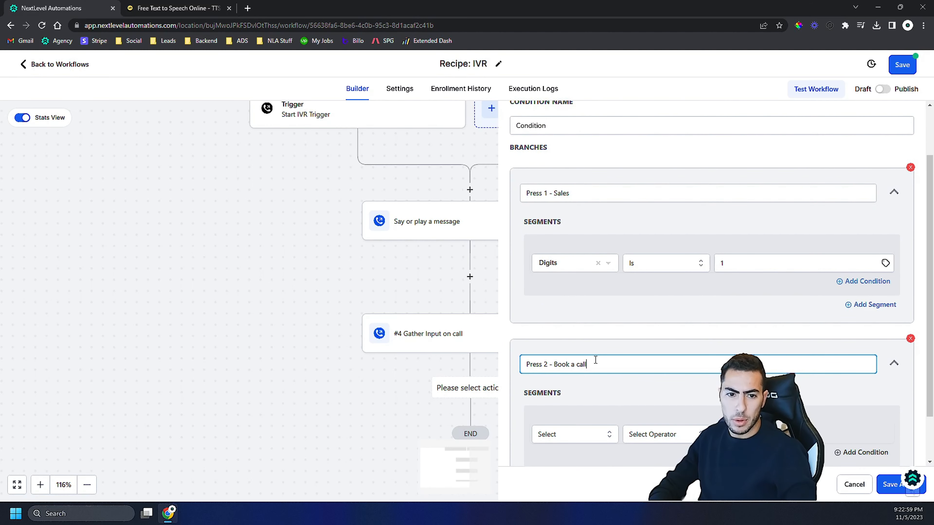
# - Set the Press 2 - Book a call branch's condition to the Digits of #4 Gather Input on call, operator Is, value 2
pyautogui.scroll(-2, 590, 372)
pyautogui.click(584, 383)
pyautogui.scroll(-3, 583, 406)
pyautogui.click(575, 423)
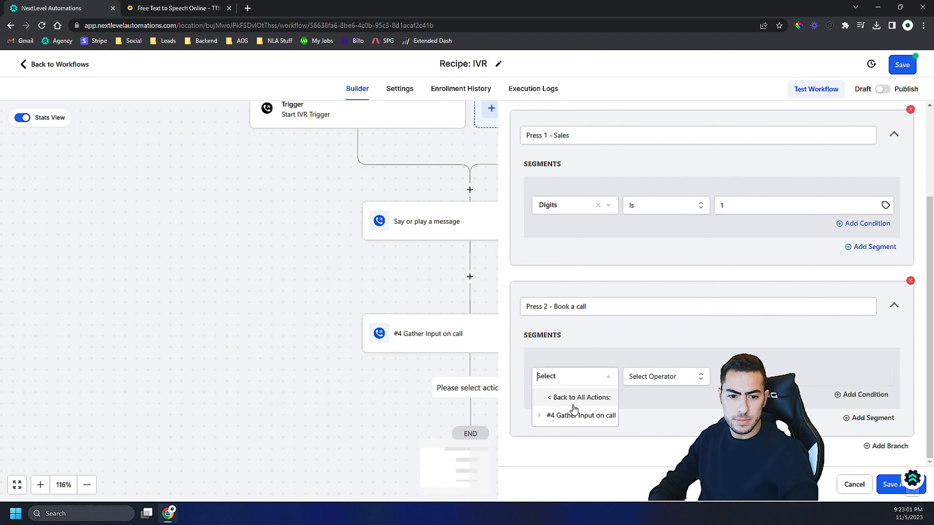
pyautogui.click(565, 433)
pyautogui.click(647, 379)
pyautogui.click(632, 396)
pyautogui.click(857, 376)
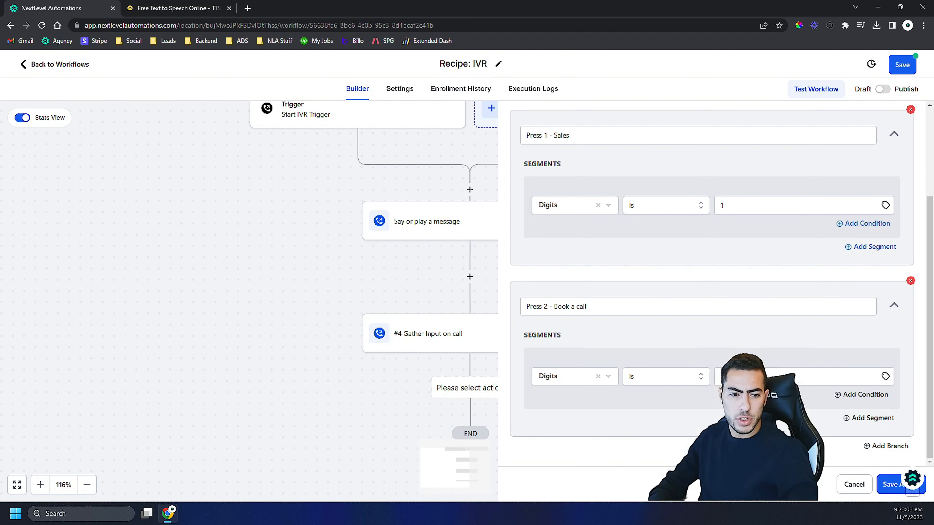
pyautogui.write('2')
# - Add a third branch to the condition and name it "Press 3 - Voicemail"
pyautogui.click(887, 446)
pyautogui.doubleClick(574, 352)
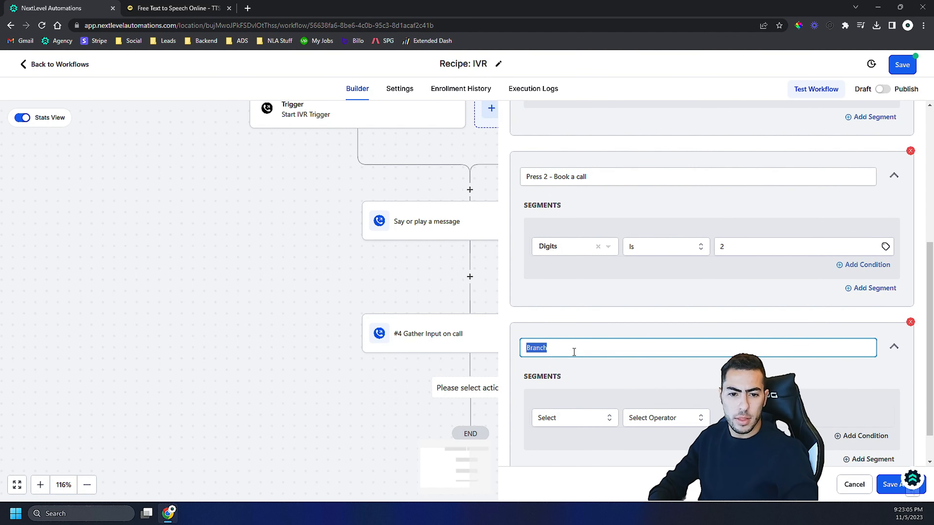
pyautogui.write('Press 3 ')
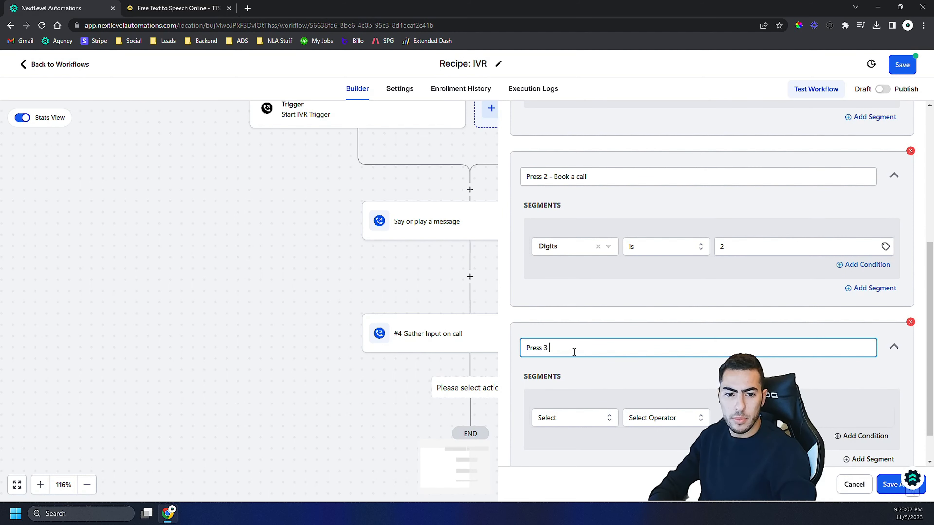
pyautogui.write('- Voicemail')
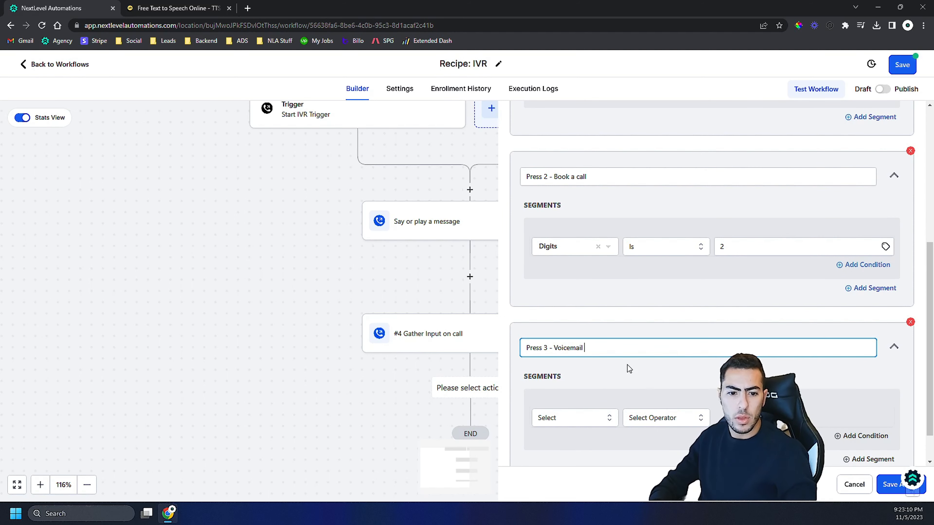
# - Set the Press 3 - Voicemail branch's condition to the gathered Digits with operator Is and the branch's key number, and save the condition
pyautogui.click(541, 419)
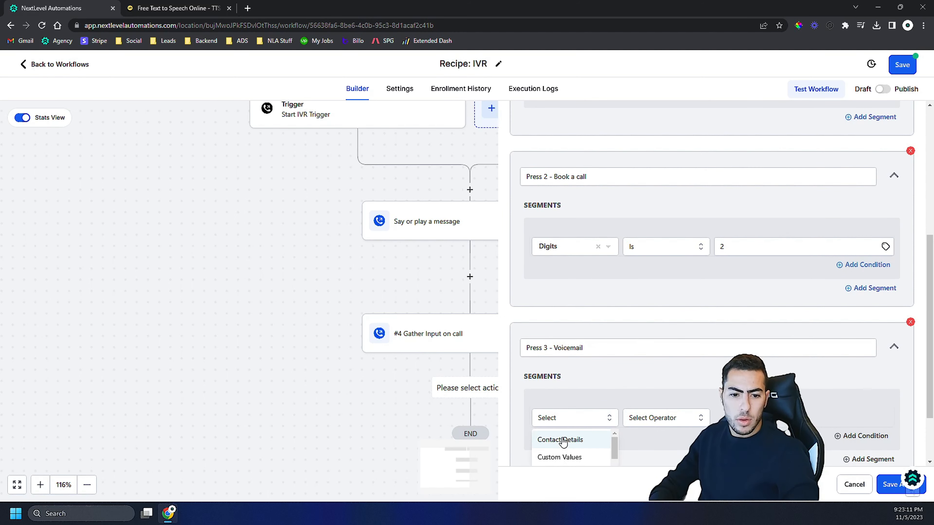
pyautogui.scroll(-3, 573, 438)
pyautogui.click(553, 366)
pyautogui.click(575, 415)
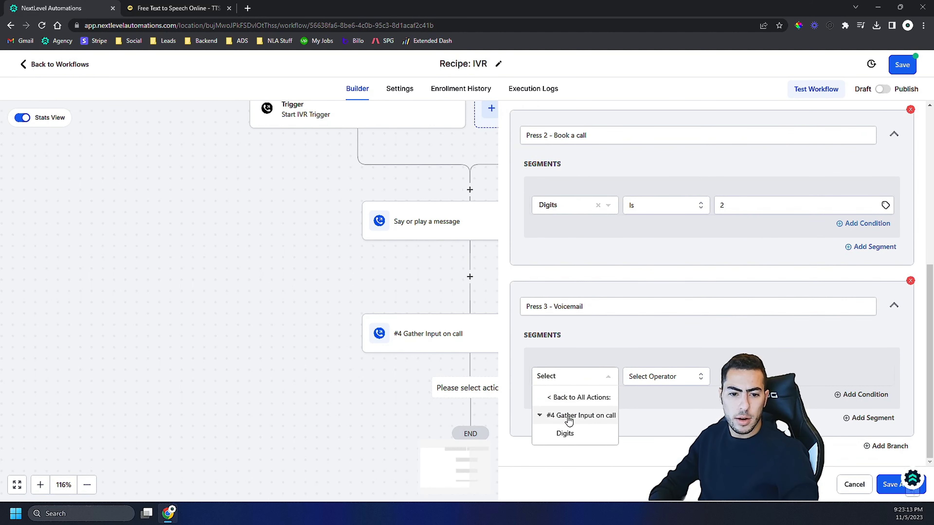
pyautogui.click(566, 433)
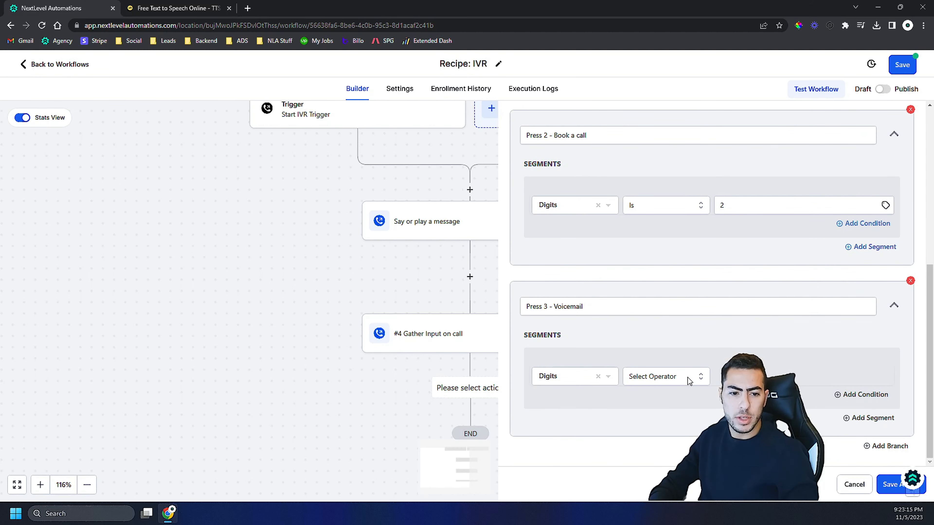
pyautogui.click(699, 376)
pyautogui.click(658, 395)
pyautogui.click(730, 377)
pyautogui.write('4')
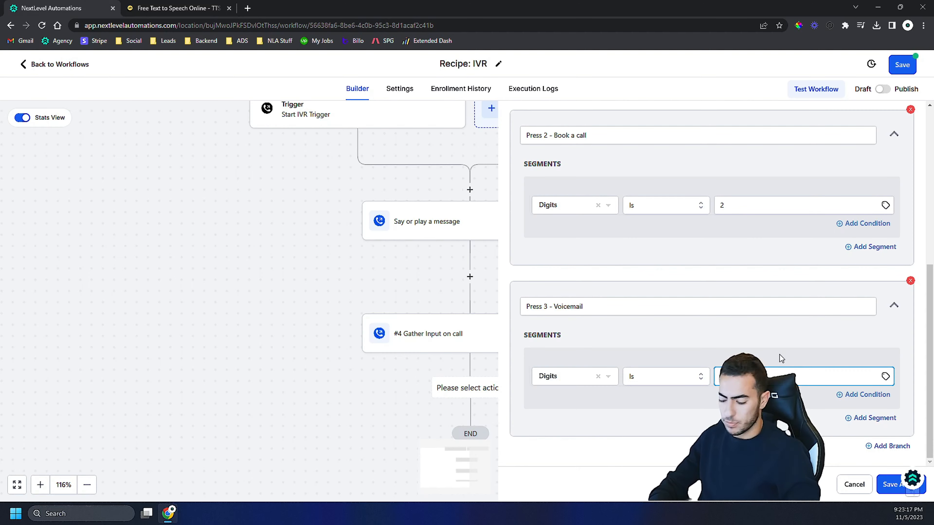
pyautogui.click(890, 484)
# - Add the IVR Connect Call action under the Press 1 - Sales branch
pyautogui.scroll(-6, 597, 367)
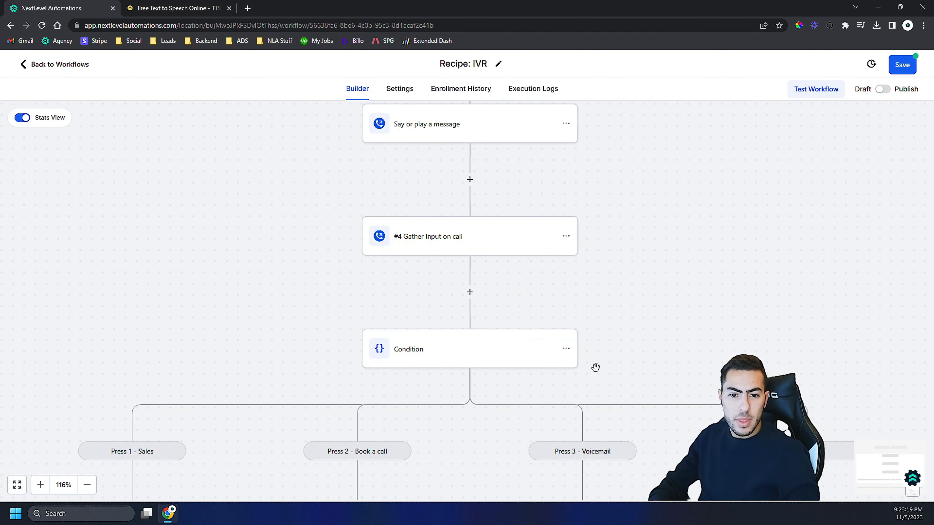
pyautogui.click(86, 485)
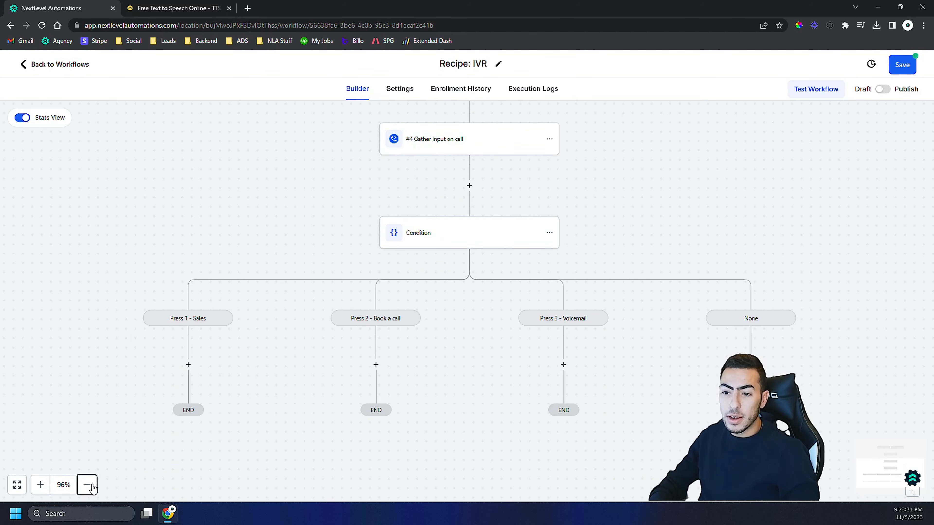
pyautogui.scroll(4, 575, 296)
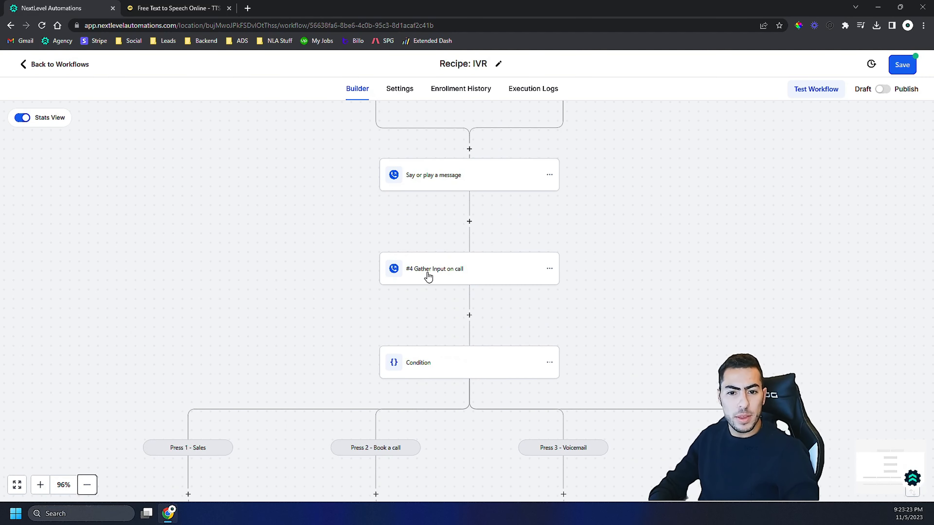
pyautogui.scroll(-1, 431, 257)
pyautogui.scroll(-2, 446, 228)
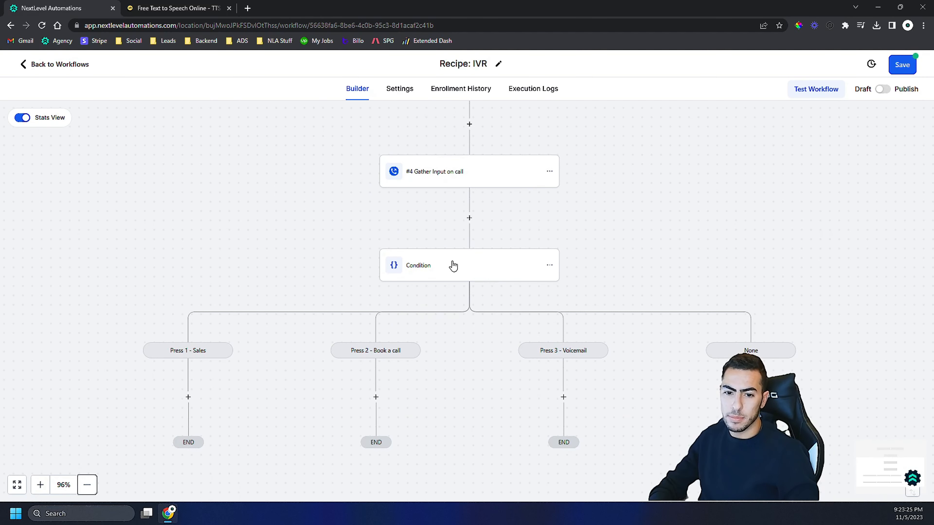
pyautogui.click(188, 397)
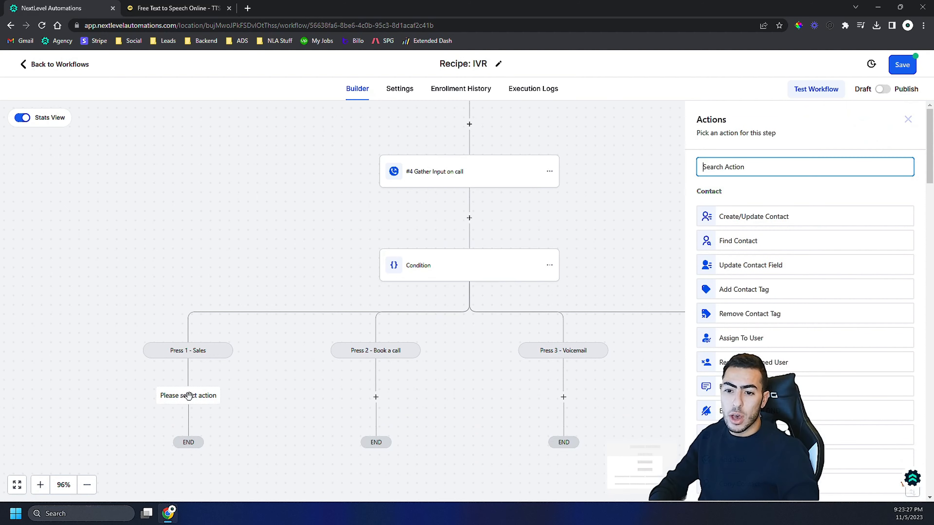
pyautogui.scroll(-15, 809, 323)
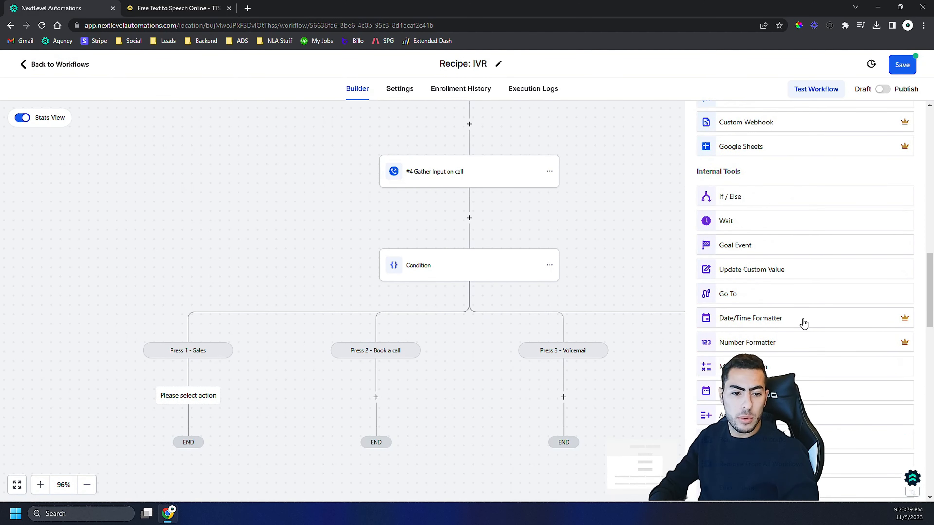
pyautogui.scroll(-14, 804, 323)
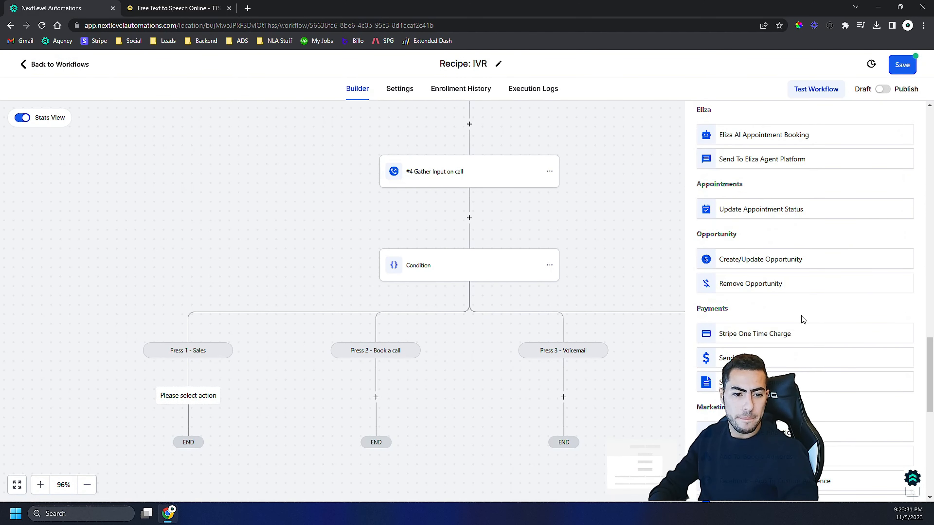
pyautogui.scroll(-10, 801, 315)
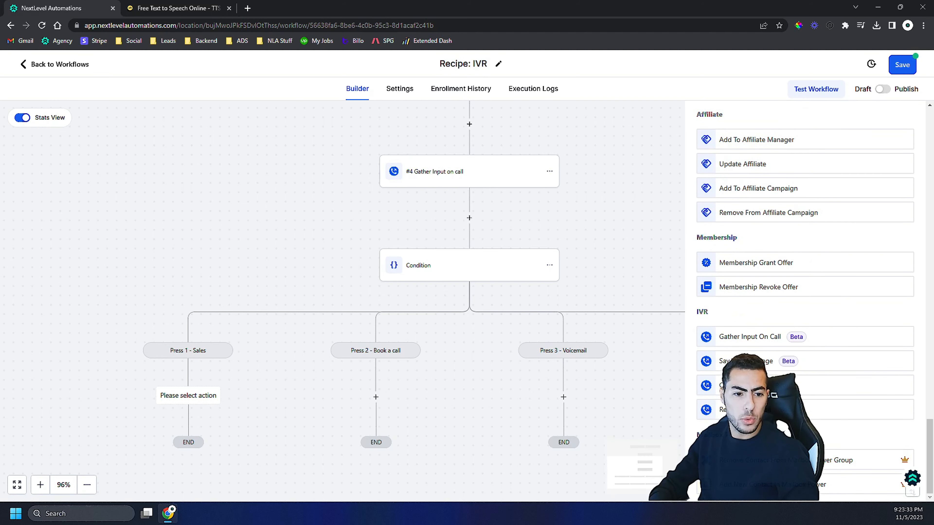
pyautogui.click(750, 386)
# - Set Connect Call to transfer to the listed user, switch on call recording and save the action
pyautogui.click(721, 238)
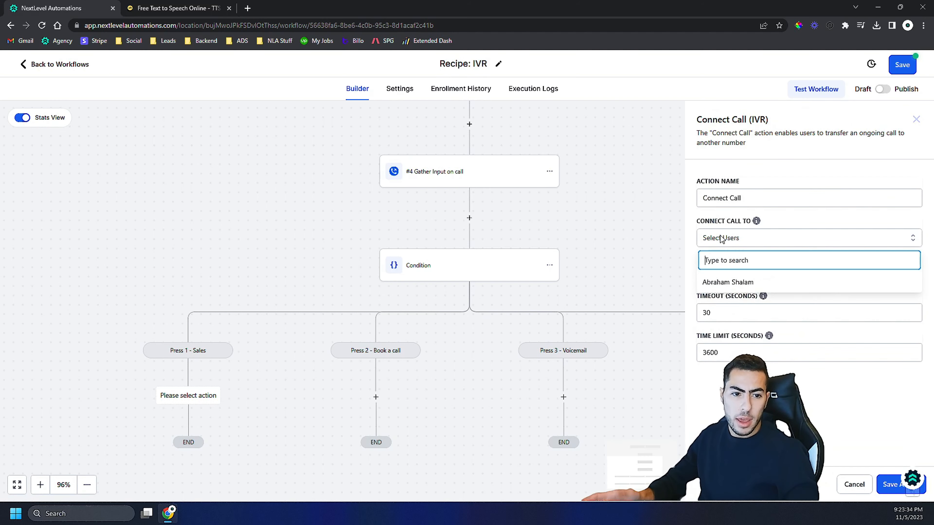
pyautogui.click(730, 282)
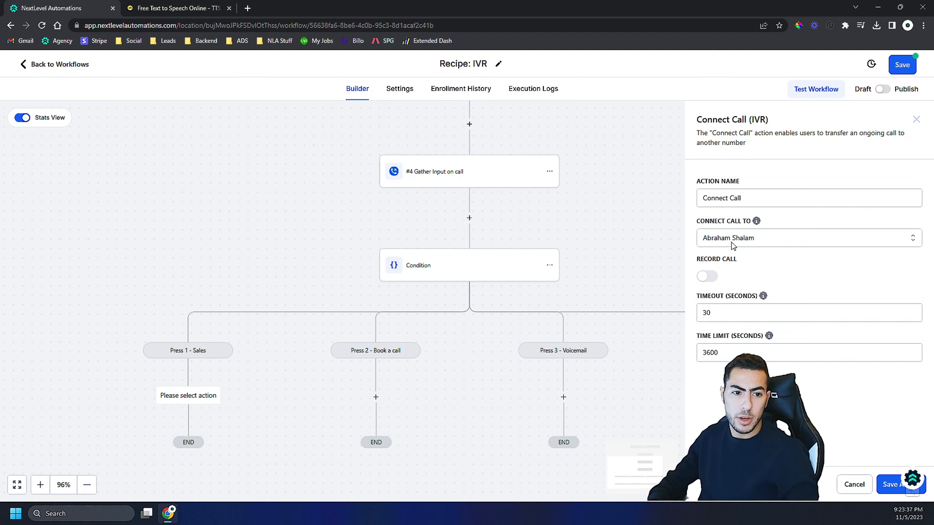
pyautogui.click(713, 278)
pyautogui.click(895, 493)
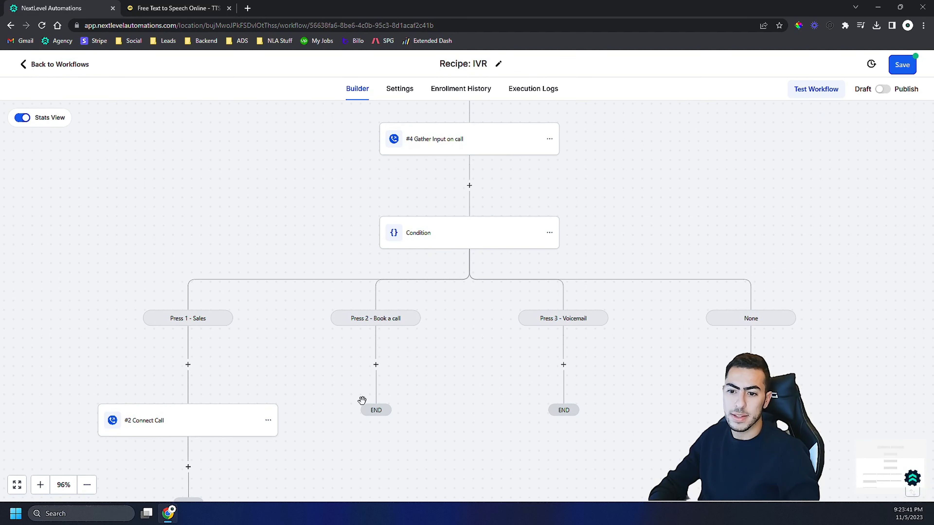
# - Add the IVR Say/Play Message action under the Press 2 - Book a call branch
pyautogui.scroll(-3, 349, 386)
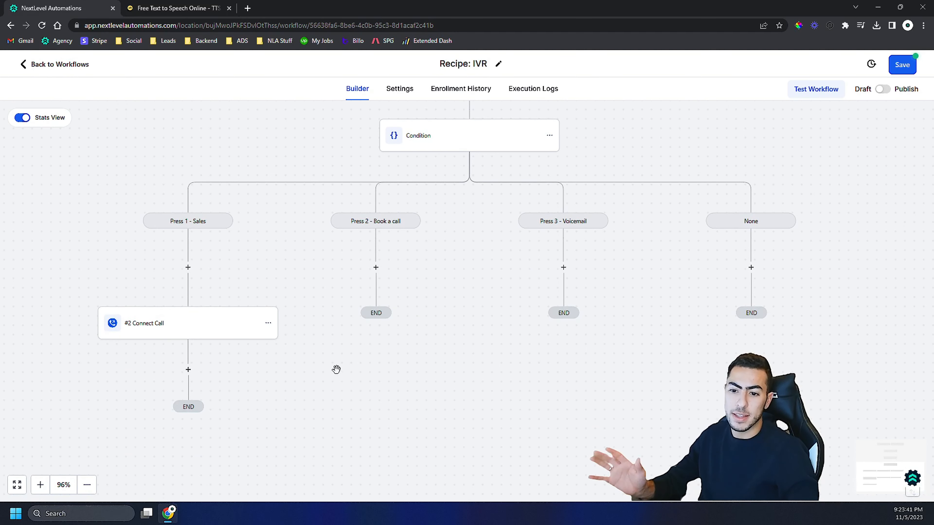
pyautogui.click(376, 268)
pyautogui.scroll(-10, 745, 295)
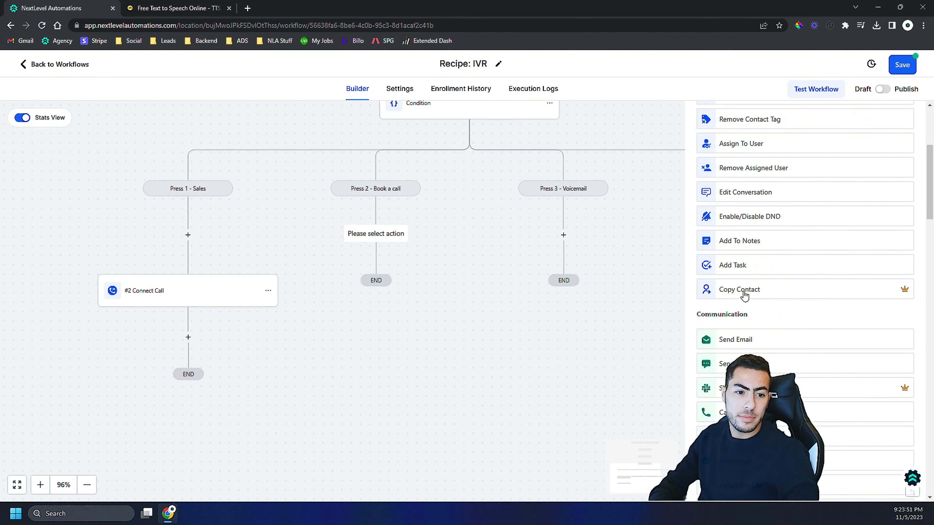
pyautogui.scroll(-15, 720, 257)
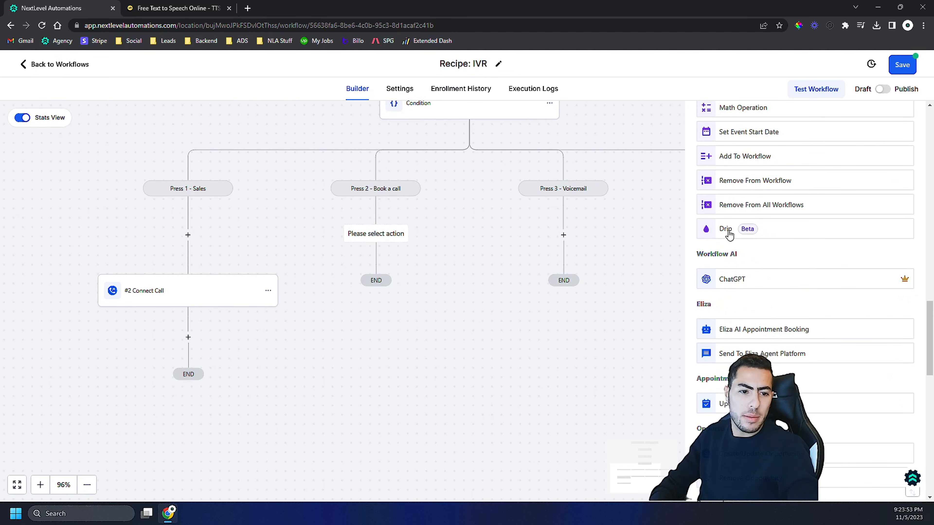
pyautogui.scroll(-3, 732, 323)
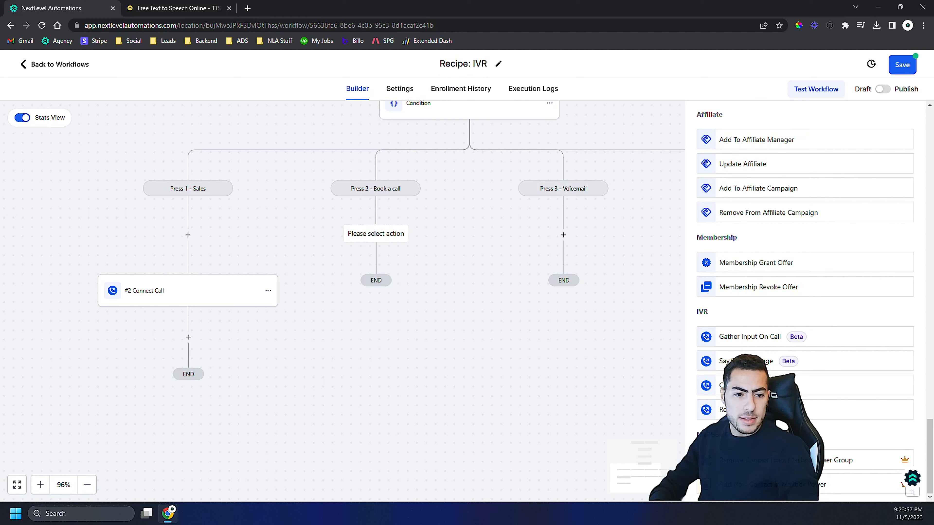
pyautogui.click(739, 361)
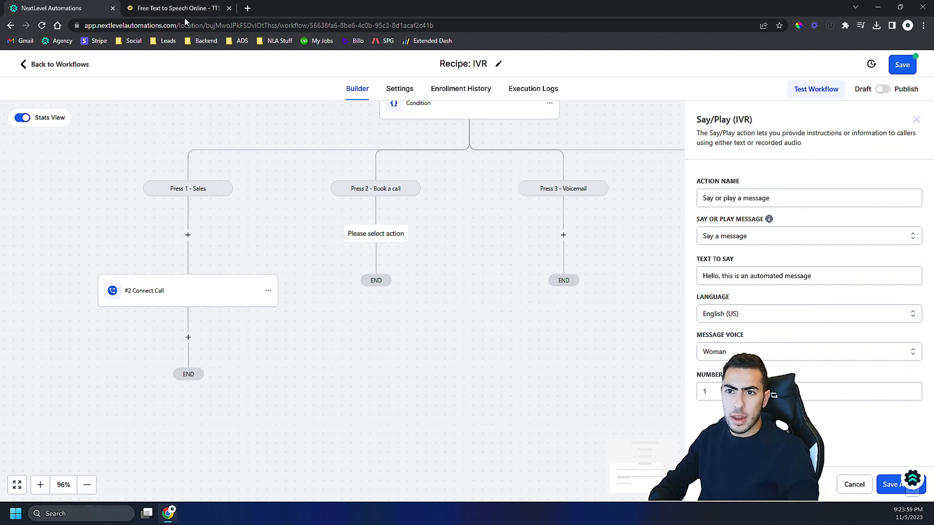
# - Choose Say a message with the text 'To book you can go to bookacall.com OR text this number the word "book"' and save the action
pyautogui.click(753, 244)
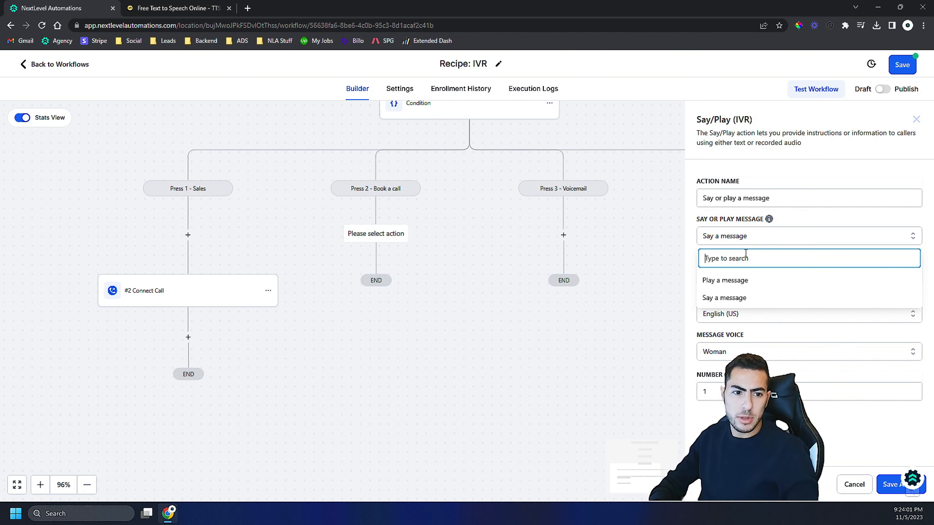
pyautogui.click(739, 297)
pyautogui.click(734, 276)
pyautogui.hotkey('ctrl', 'a')
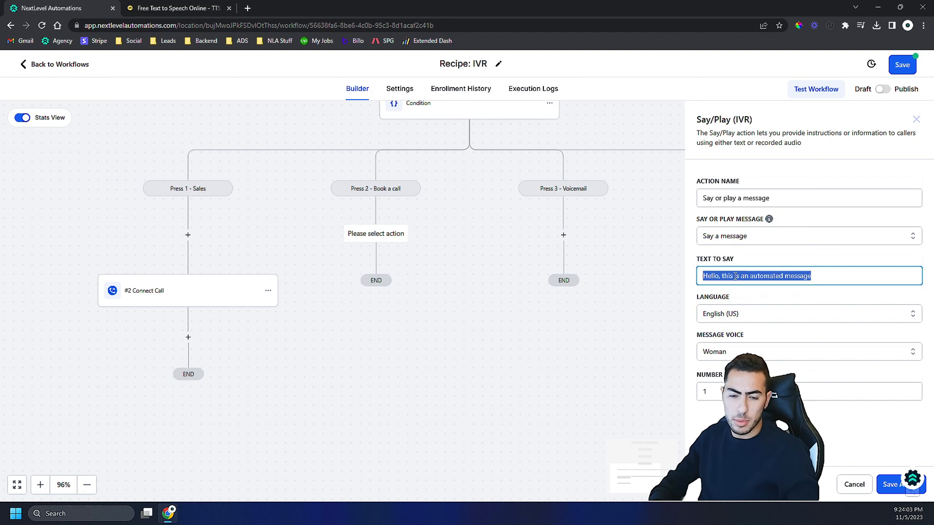
pyautogui.write('To')
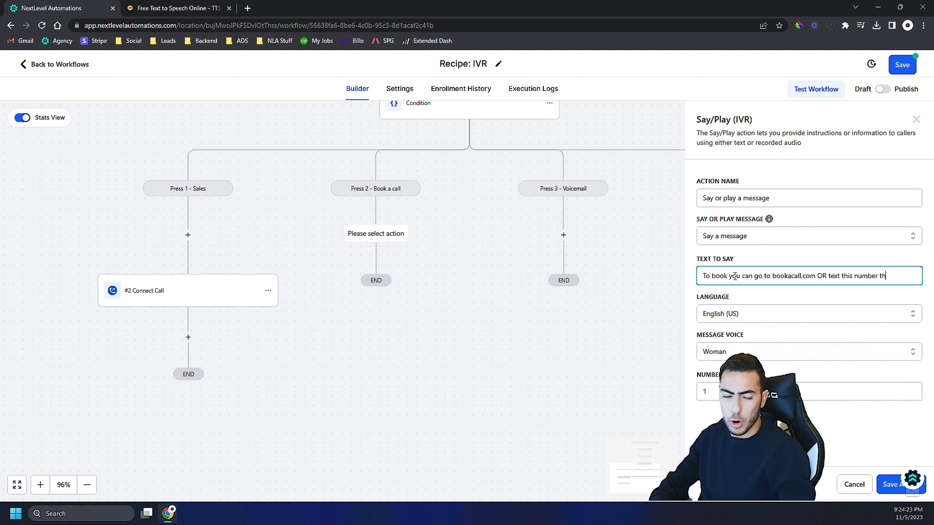
pyautogui.write('"bb')
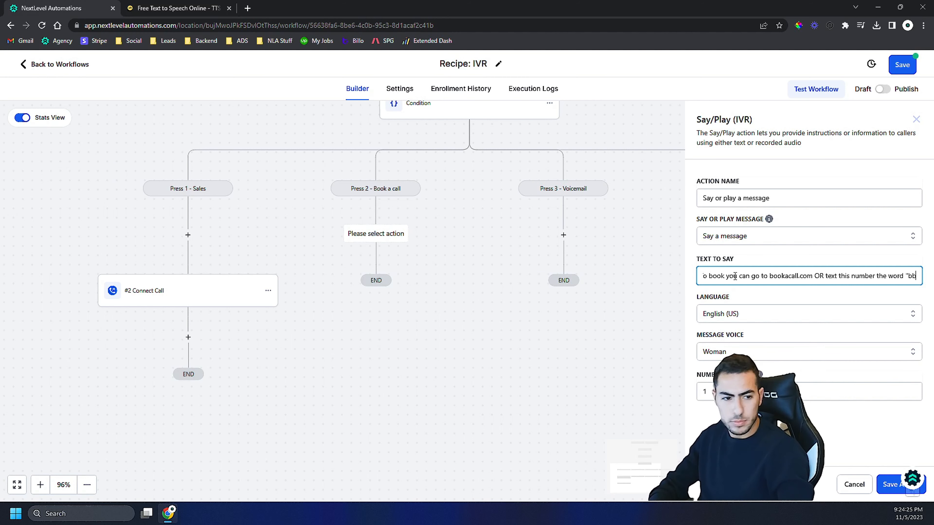
pyautogui.press('BackSpace')
pyautogui.write('ook"')
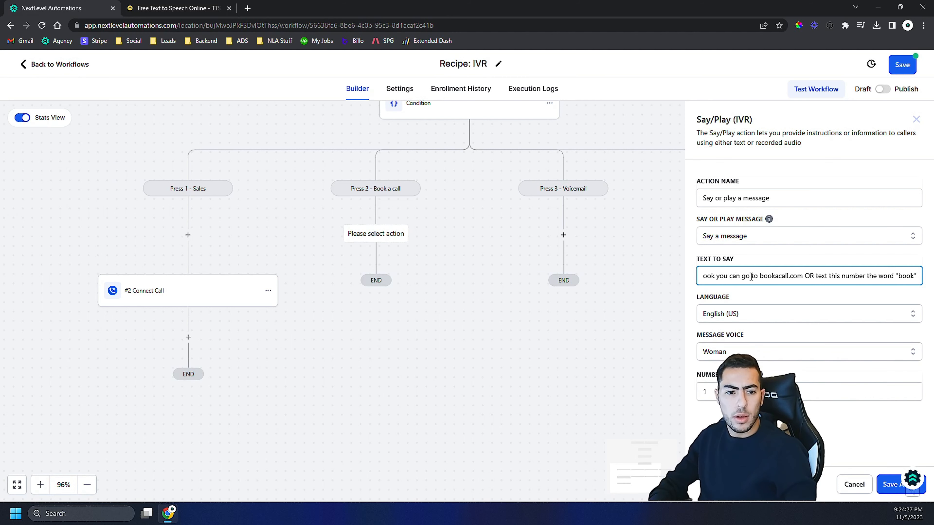
pyautogui.click(884, 486)
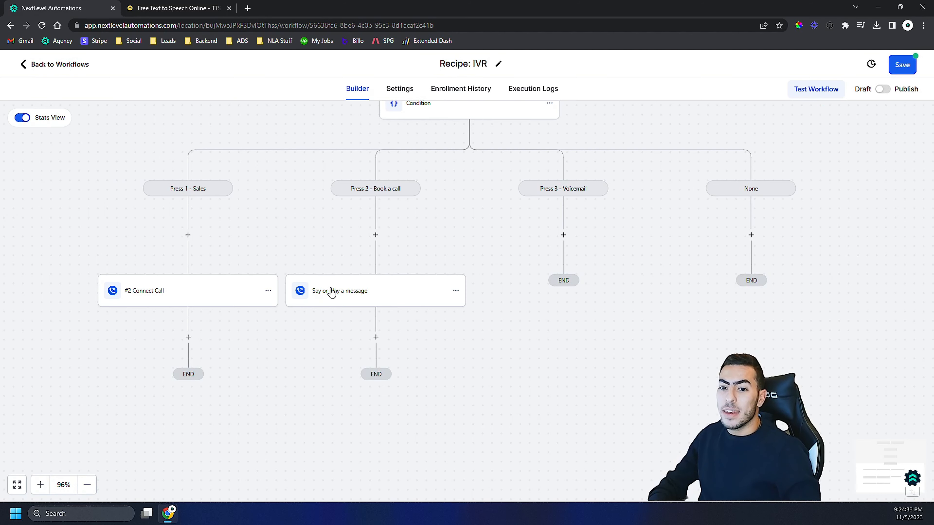
pyautogui.click(359, 298)
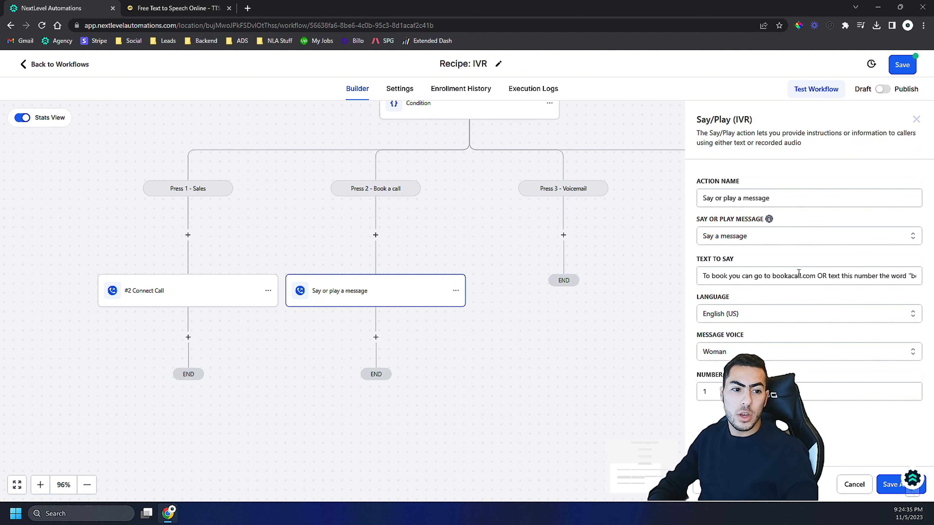
pyautogui.moveTo(799, 273); pyautogui.dragTo(933, 283)
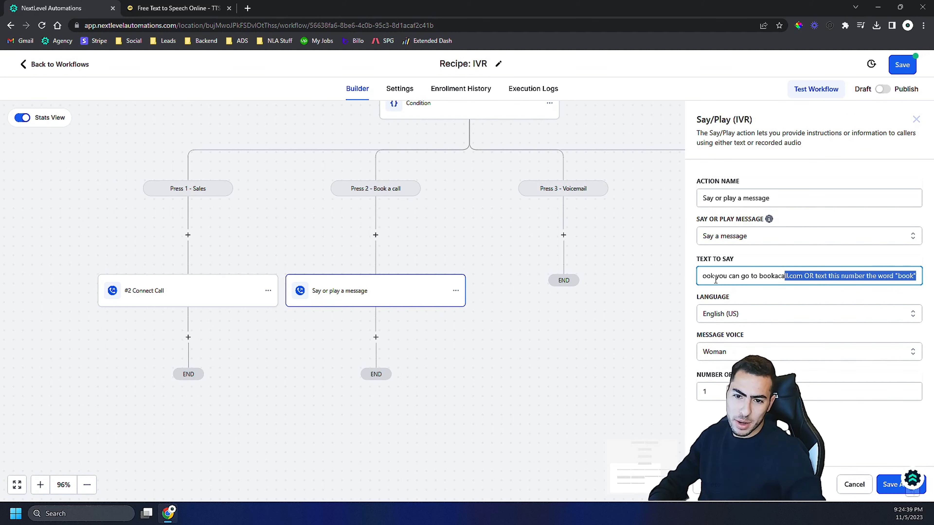
pyautogui.click(854, 484)
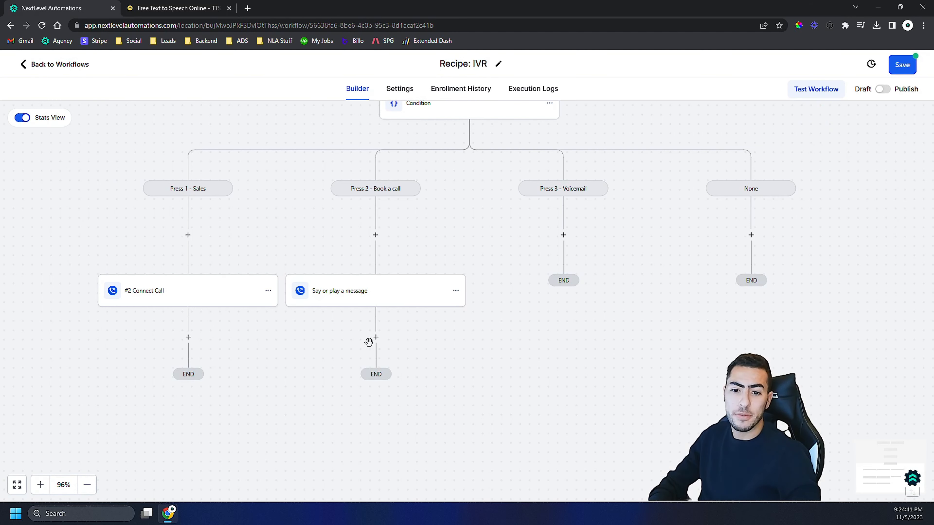
pyautogui.click(375, 337)
pyautogui.write('app')
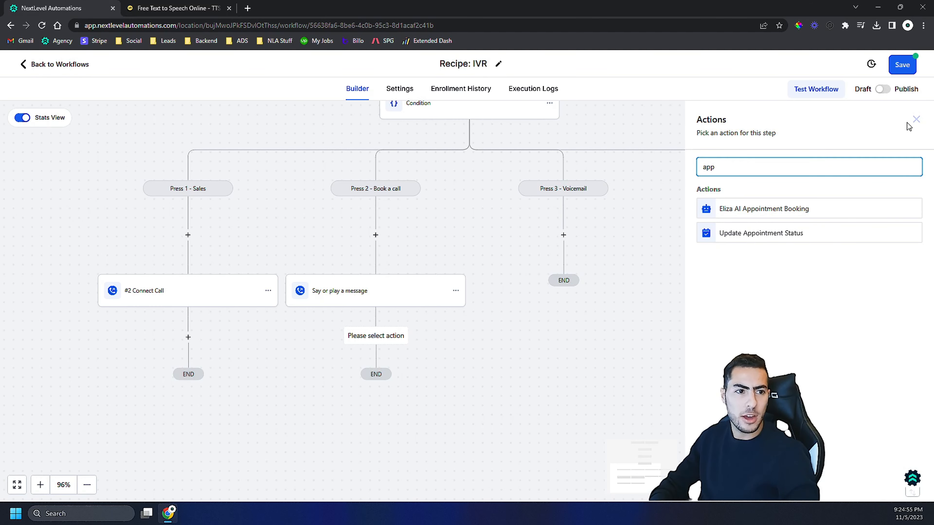
pyautogui.click(916, 120)
# - Shorten the Press 2 branch's spoken message to 'Text this number the word "book"' and save the action
pyautogui.click(411, 291)
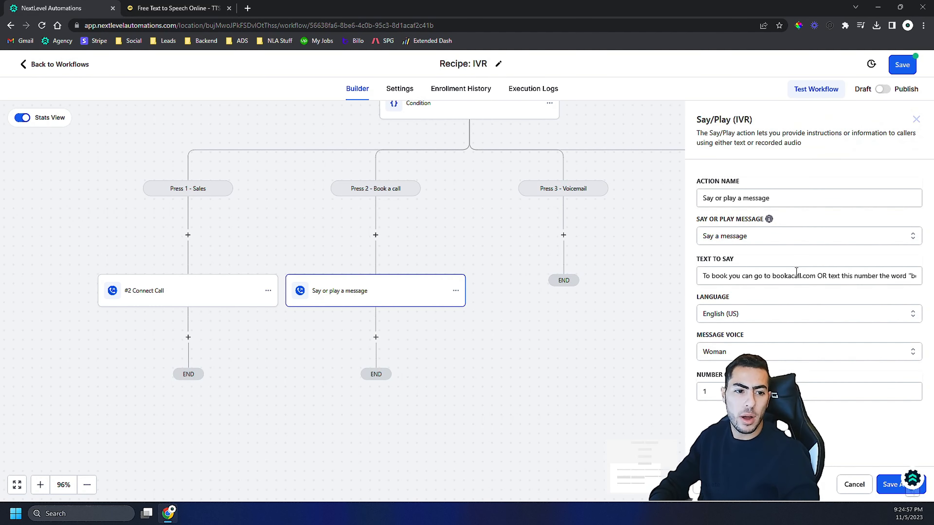
pyautogui.moveTo(809, 276); pyautogui.dragTo(701, 275)
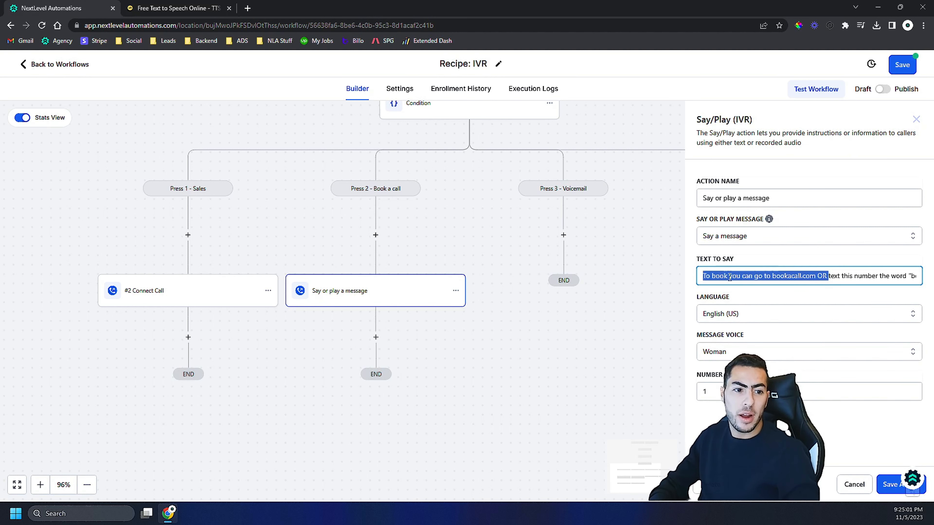
pyautogui.press('BackSpace')
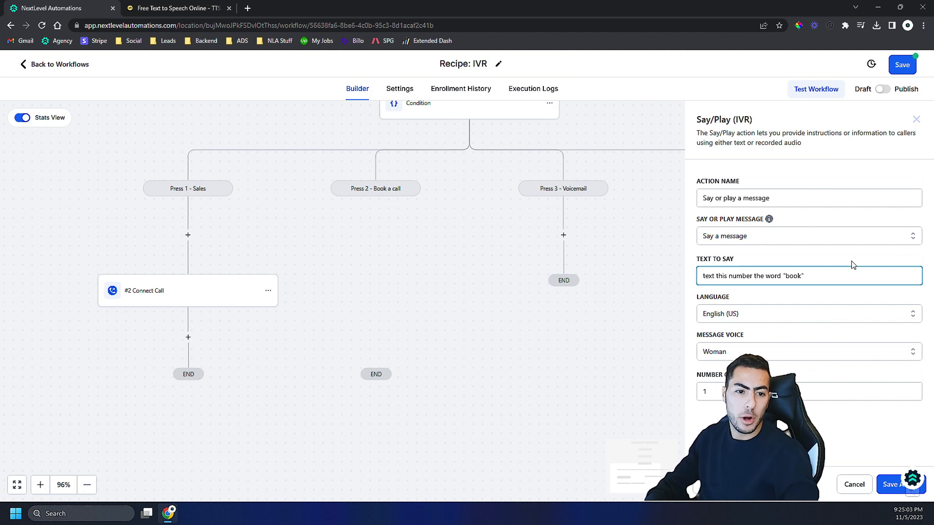
pyautogui.press('Delete')
pyautogui.write('T')
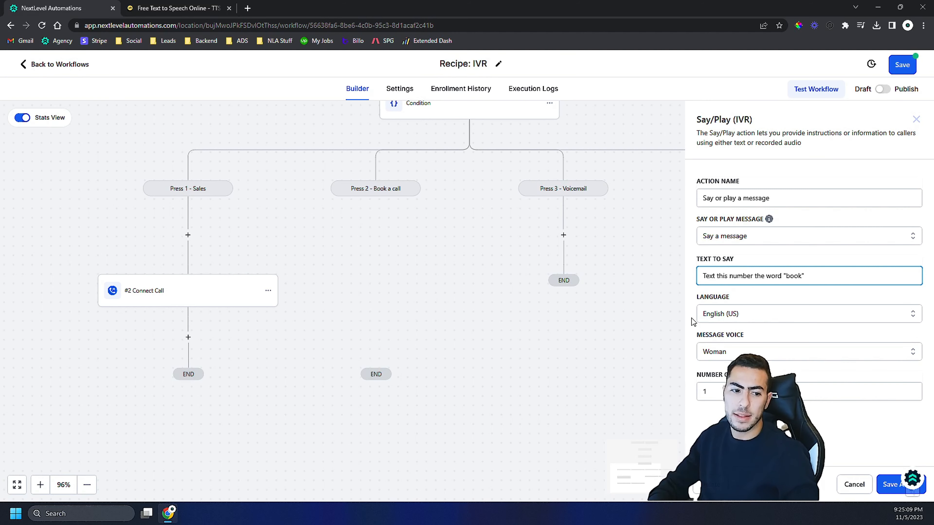
pyautogui.click(886, 485)
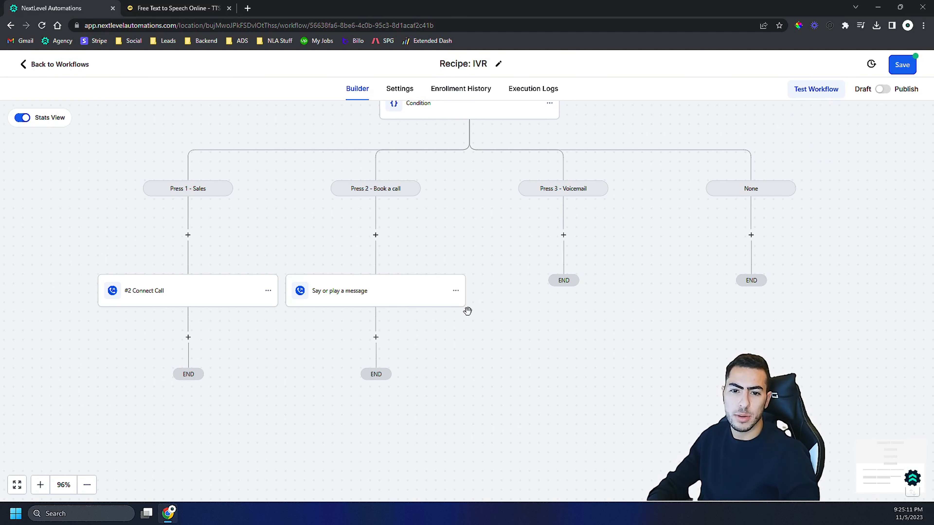
# - Add the IVR Say/Play Message action under the Press 3 - Voicemail branch
pyautogui.click(565, 235)
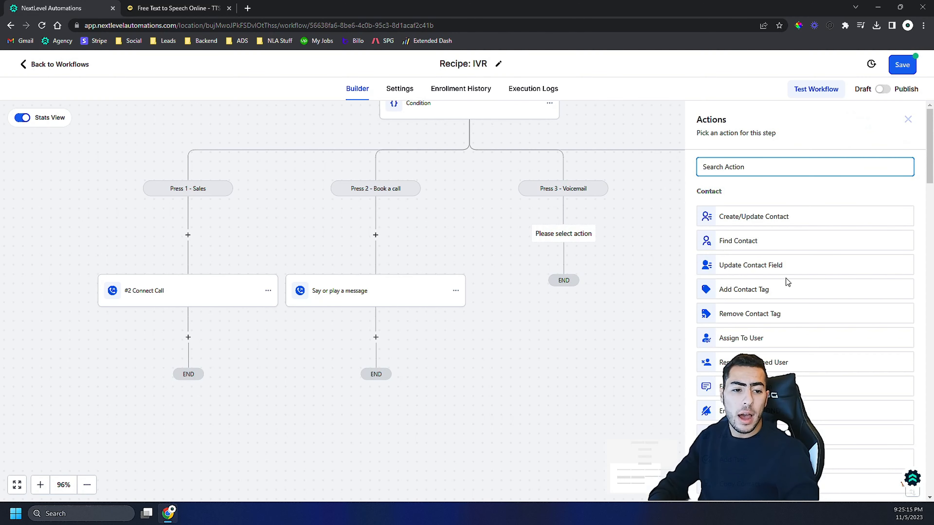
pyautogui.scroll(-5, 786, 278)
pyautogui.scroll(-20, 786, 318)
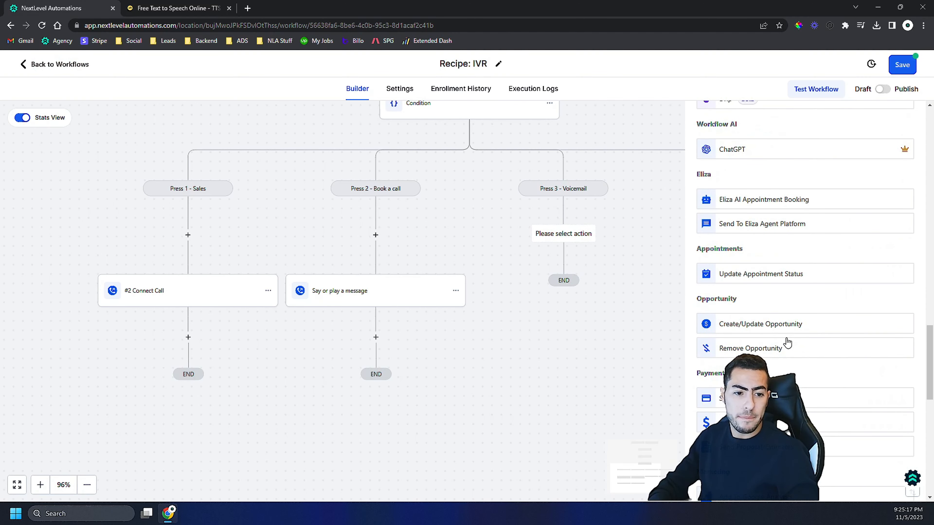
pyautogui.scroll(-7, 762, 345)
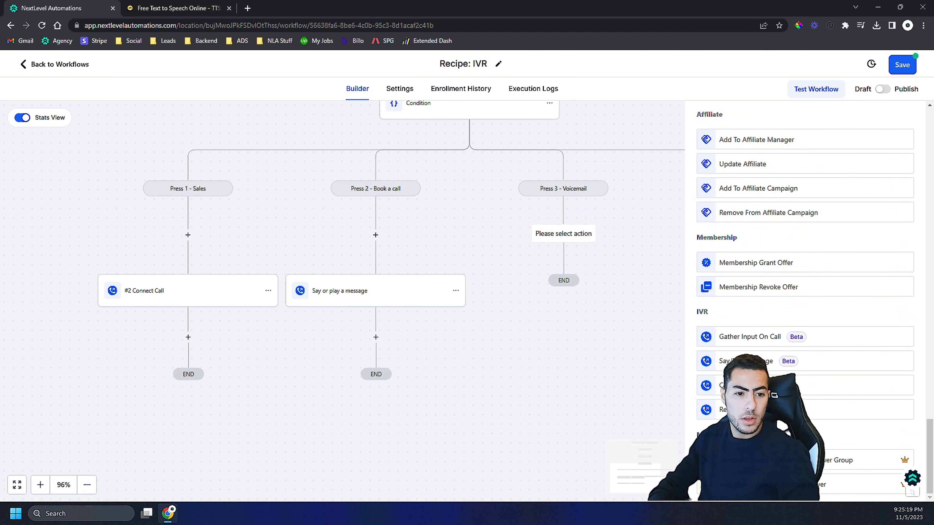
pyautogui.click(745, 361)
# - Set the Press 3 branch's text to say to "Press pound to stop recording" and save the action
pyautogui.tripleClick(747, 274)
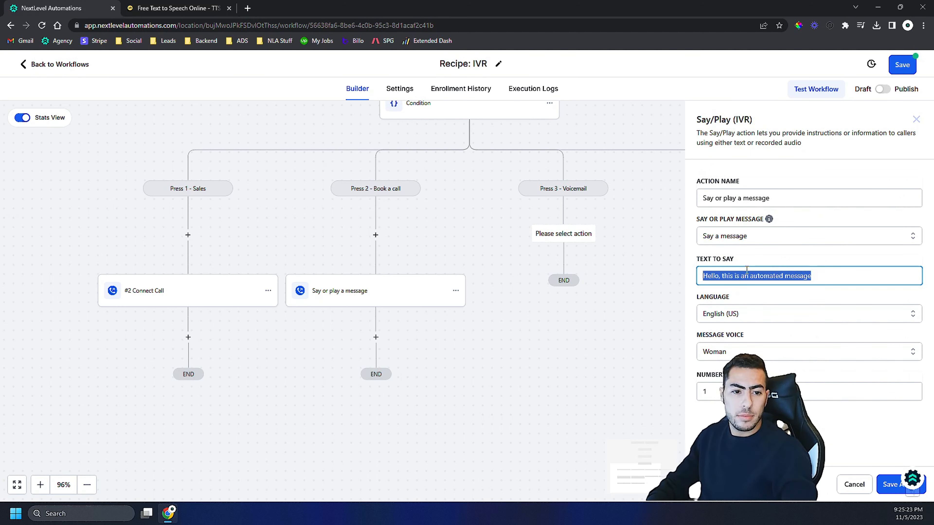
pyautogui.press('BackSpace')
pyautogui.write('To')
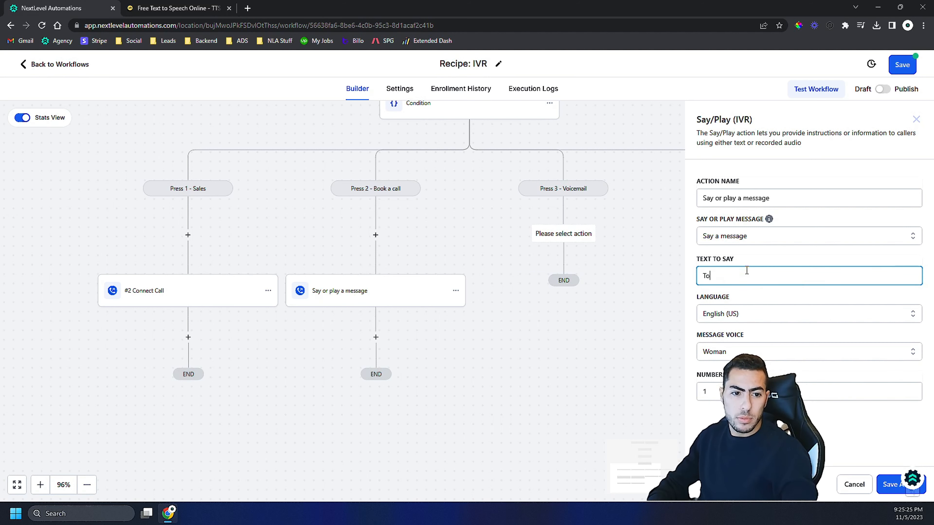
pyautogui.write('You')
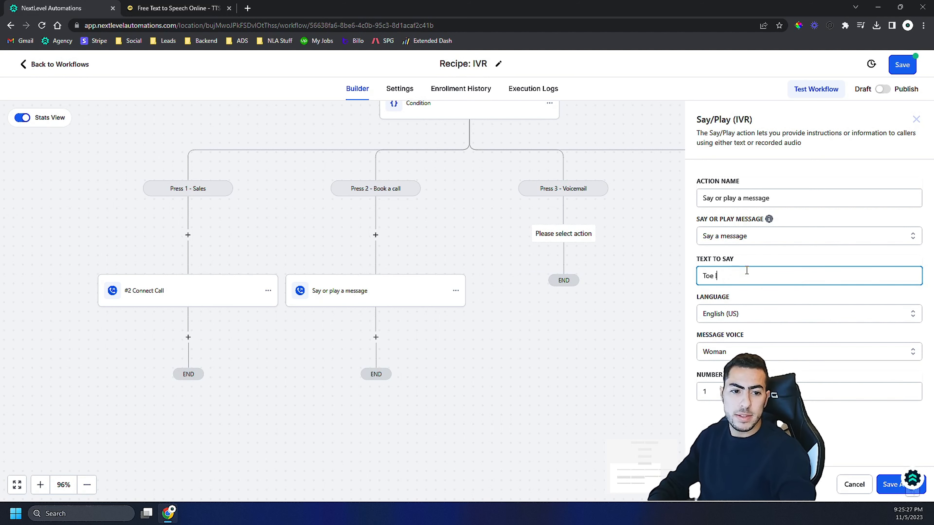
pyautogui.press('BackSpace')
pyautogui.press('BackSpace')
pyautogui.press('BackSpace')
pyautogui.press('BackSpace')
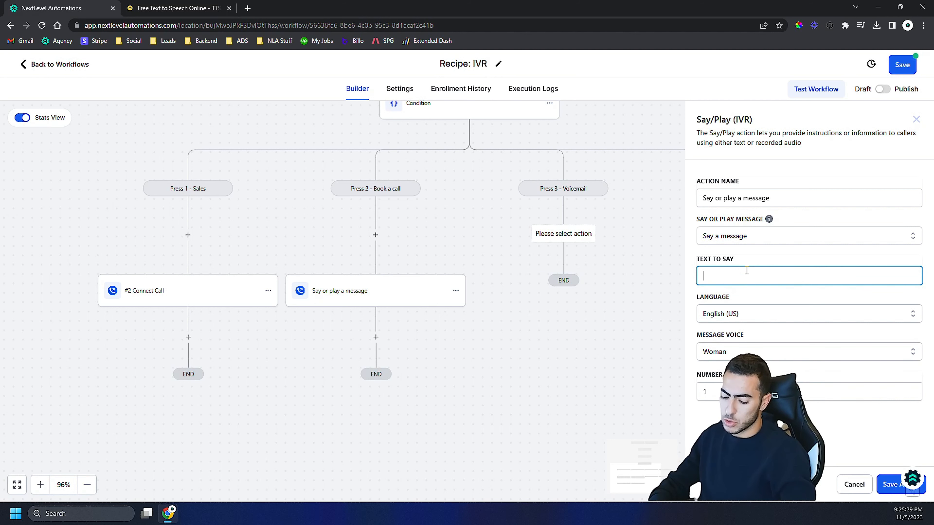
pyautogui.write('Press pound to stop recording')
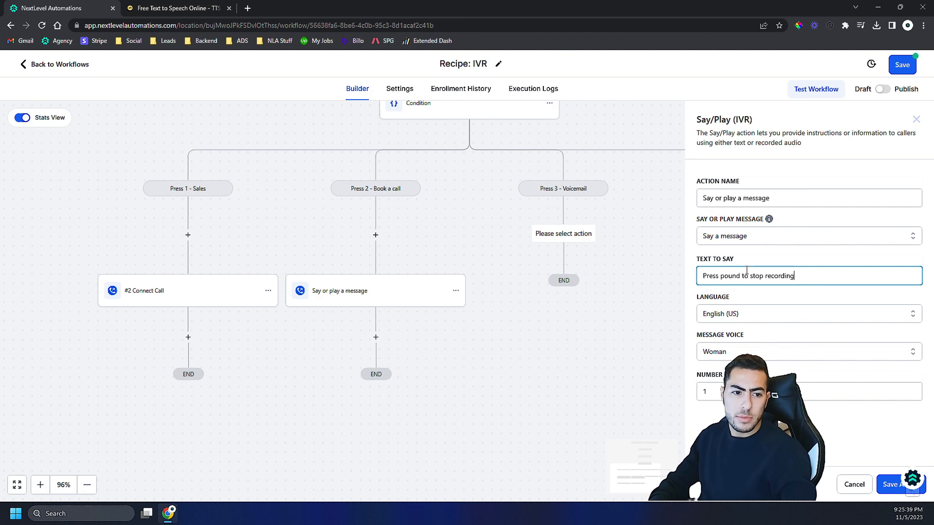
pyautogui.click(881, 489)
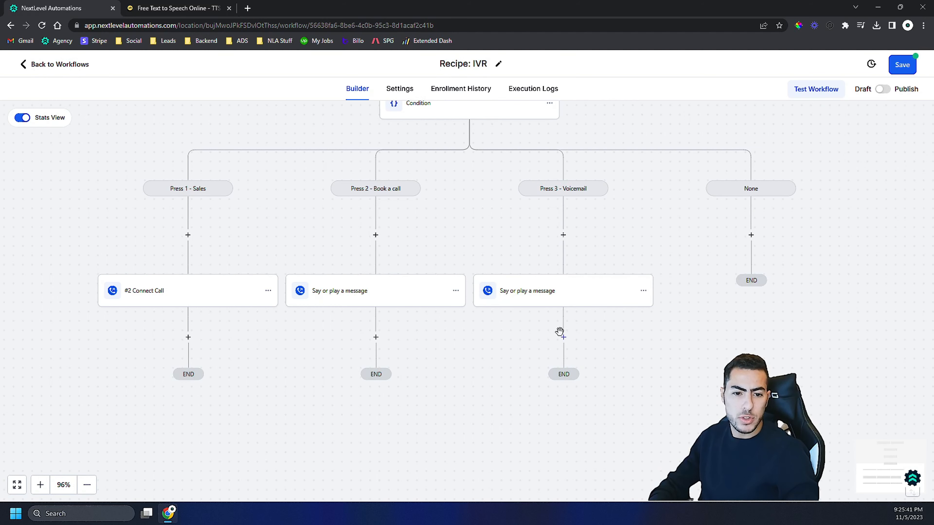
# - Add the IVR Record Voicemail action below the Press 3 message, set it to stop recording on keypress #, and save it
pyautogui.click(562, 336)
pyautogui.write('voi')
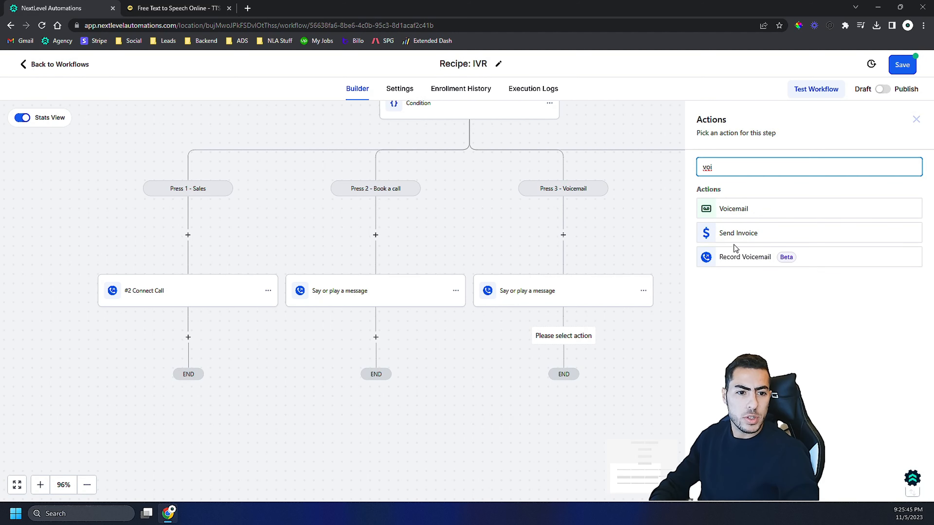
pyautogui.click(751, 258)
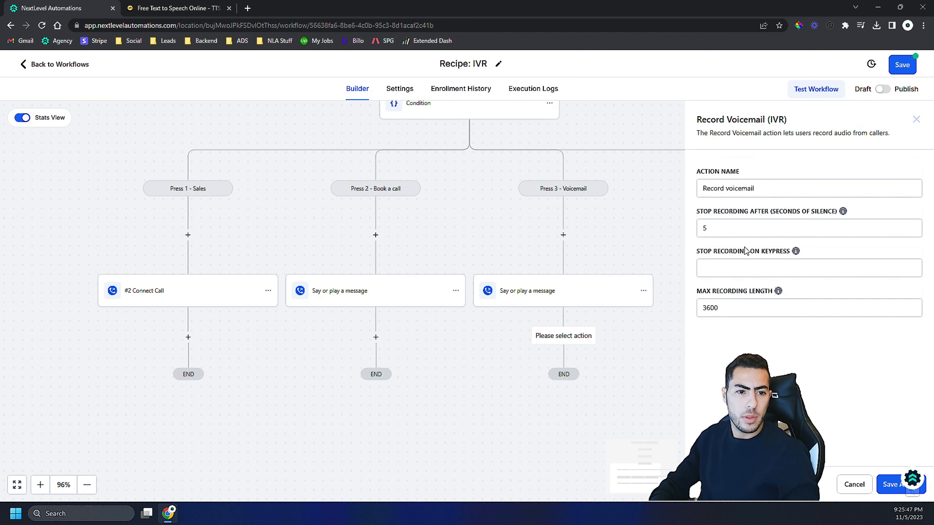
pyautogui.click(723, 270)
pyautogui.write('#')
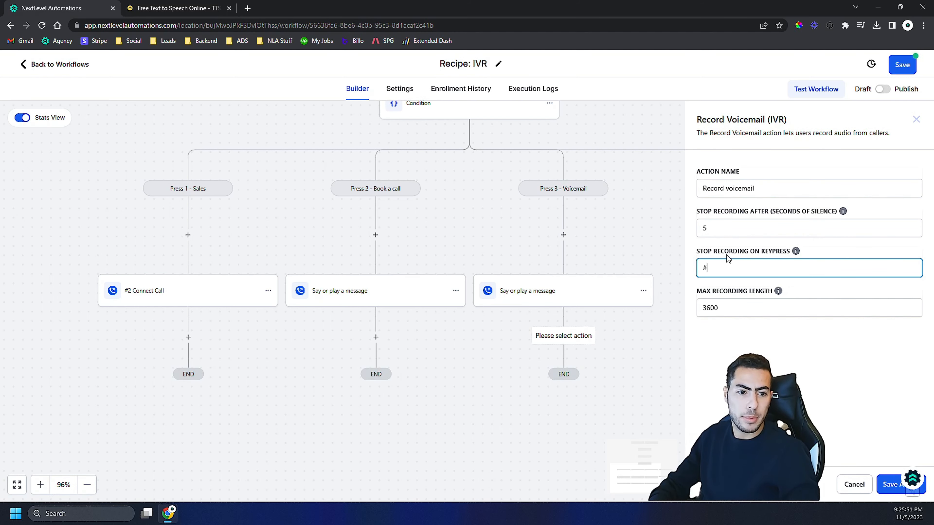
pyautogui.click(892, 485)
pyautogui.scroll(-1, 334, 300)
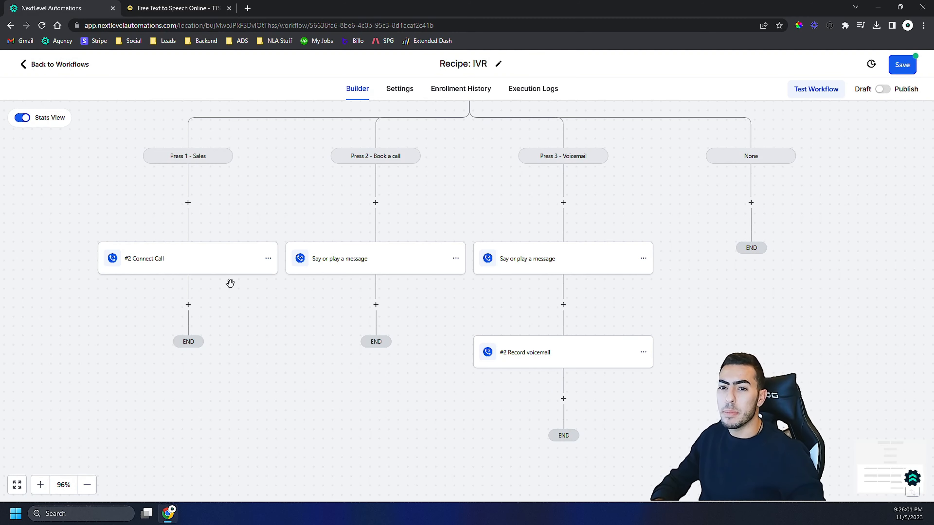
pyautogui.scroll(8, 294, 273)
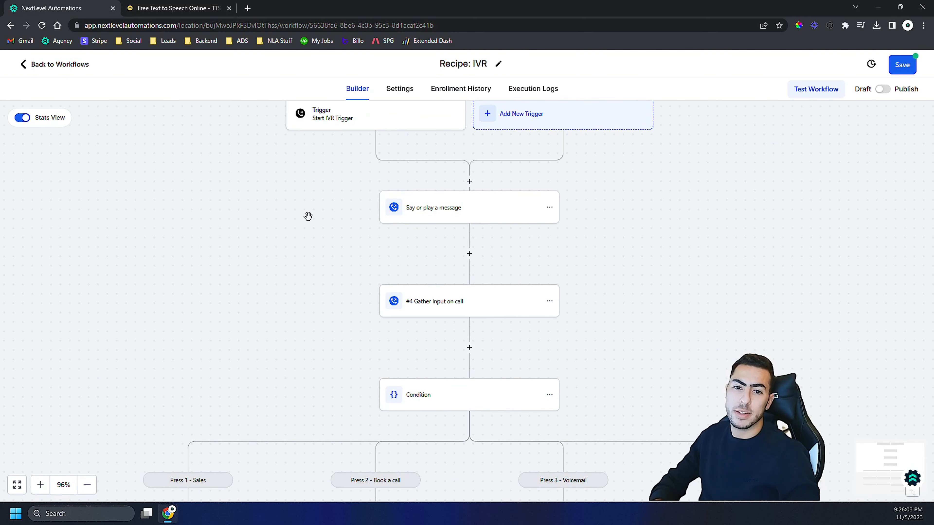
pyautogui.scroll(-6, 305, 217)
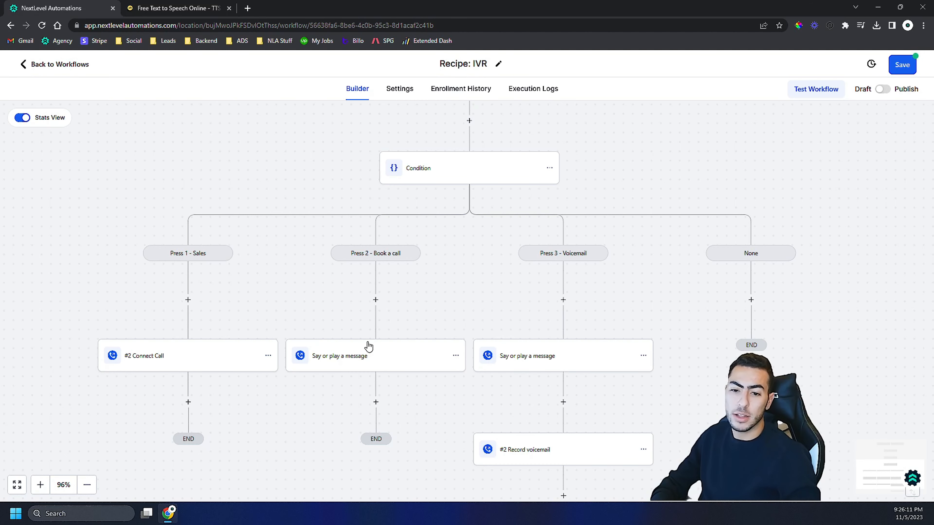
# - Review the settings of the Press 2 branch's spoken message and close it without changes
pyautogui.click(370, 355)
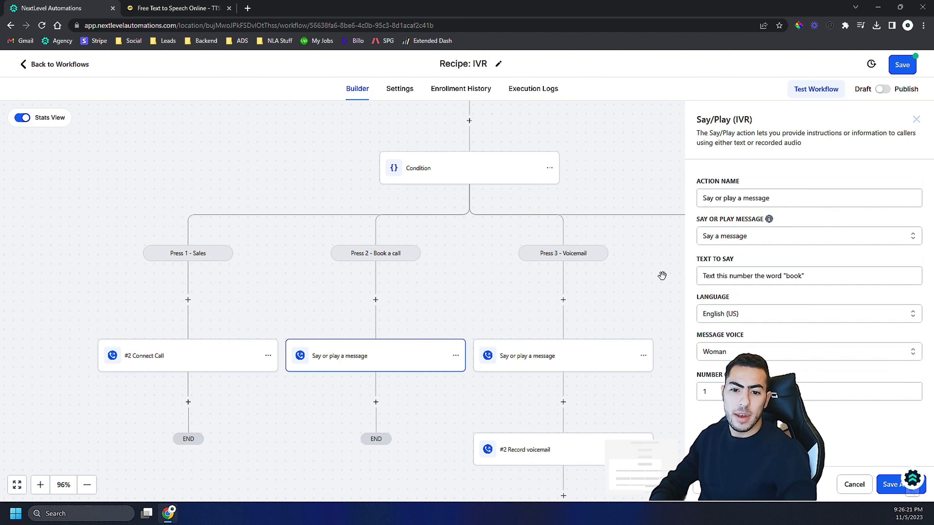
pyautogui.scroll(-2, 494, 303)
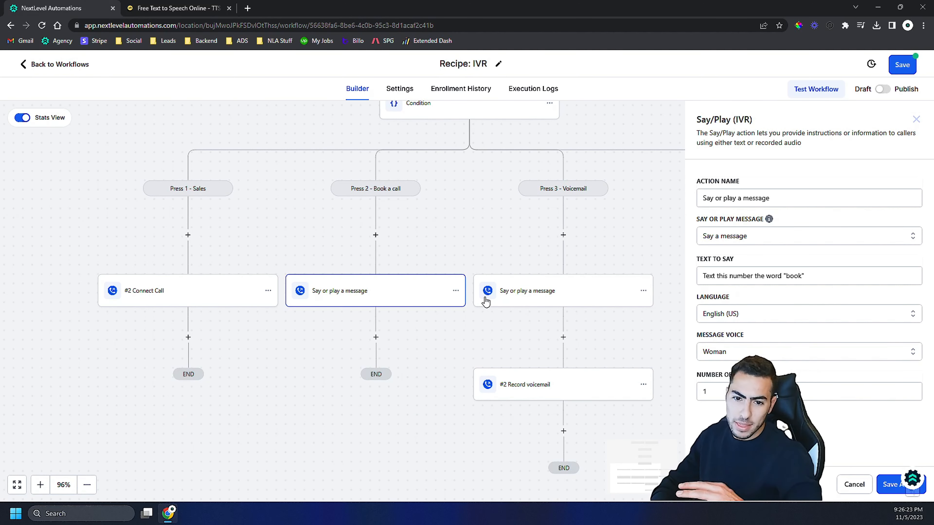
pyautogui.scroll(2, 483, 290)
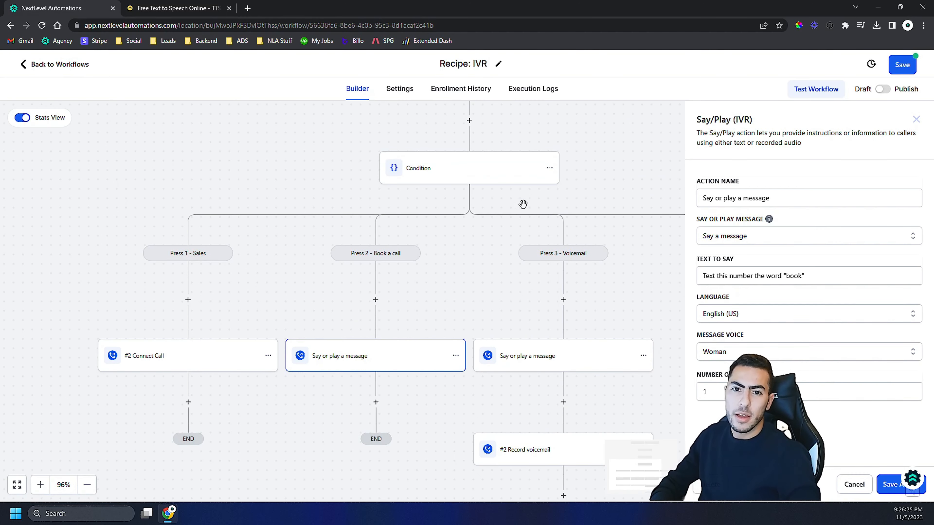
pyautogui.scroll(-2, 523, 204)
pyautogui.scroll(4, 462, 225)
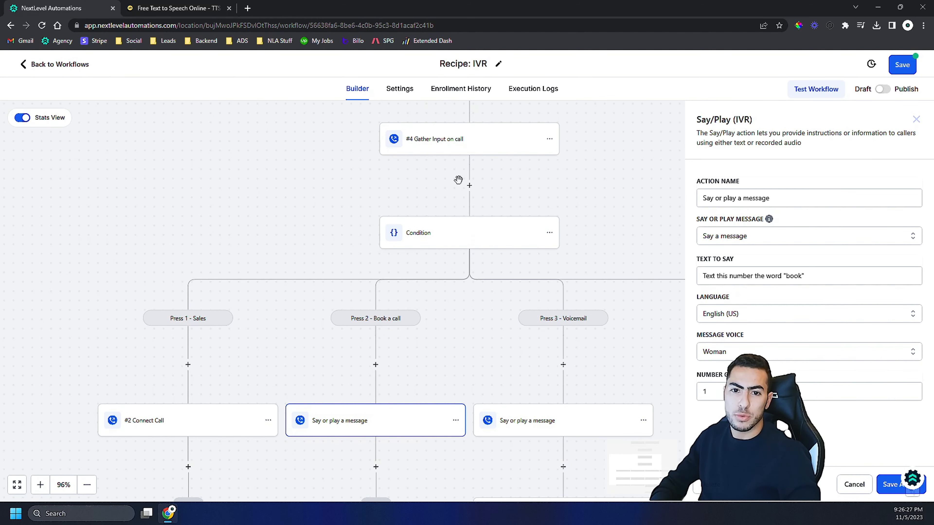
pyautogui.click(916, 120)
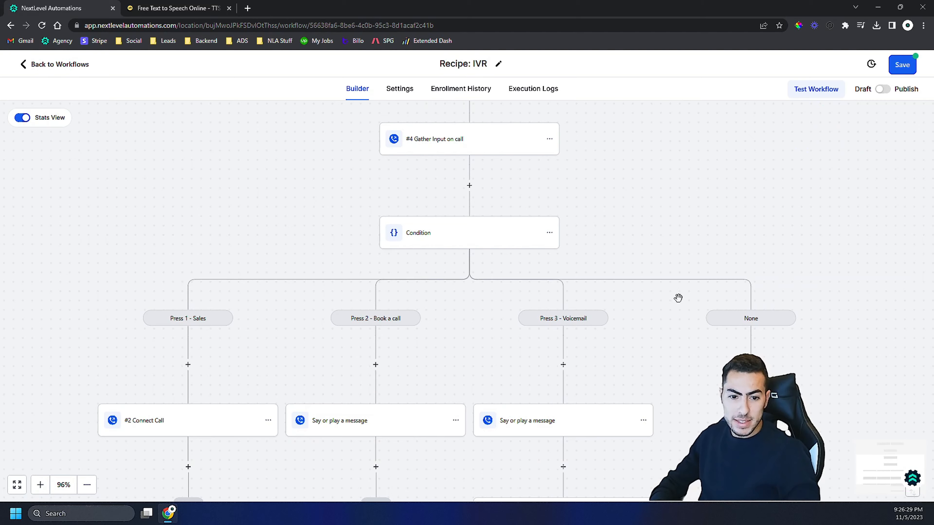
# - Add the IVR Say/Play Message action under the None branch of the condition
pyautogui.scroll(-6, 677, 298)
pyautogui.scroll(2, 704, 344)
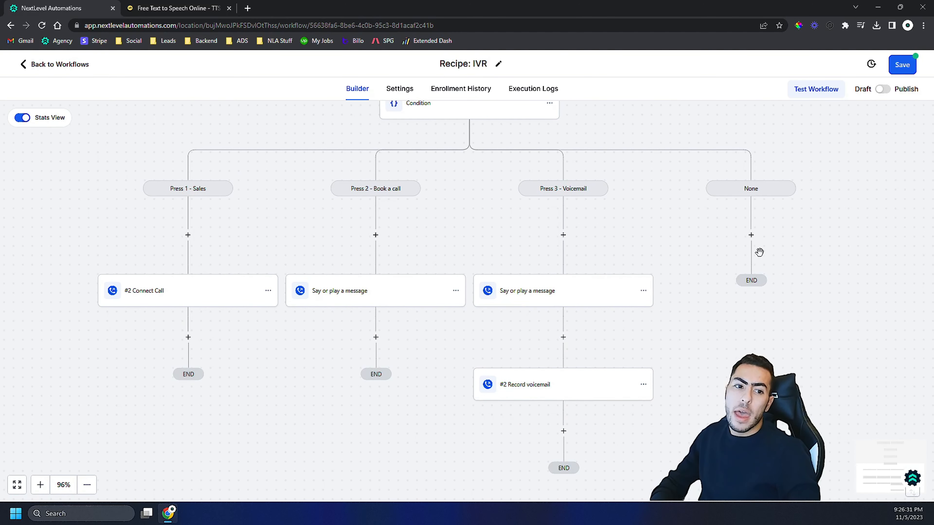
pyautogui.click(752, 235)
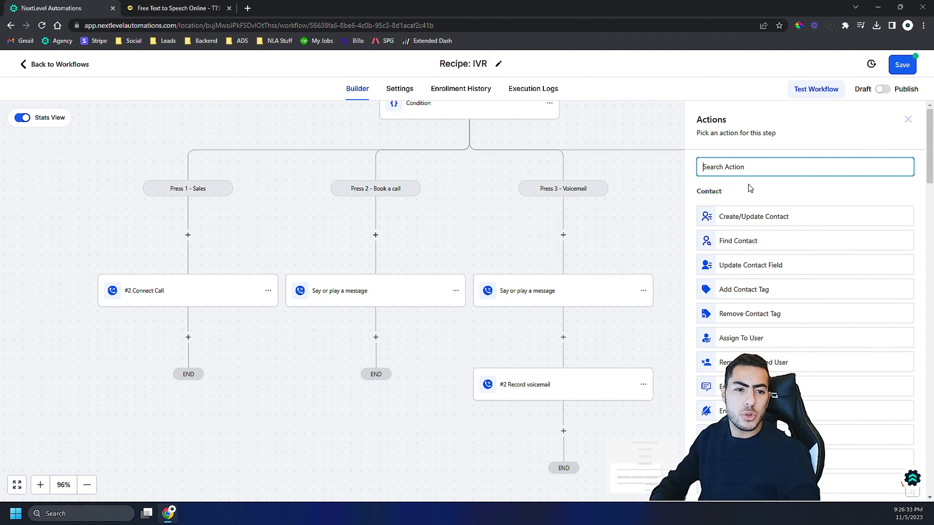
pyautogui.write('ivr')
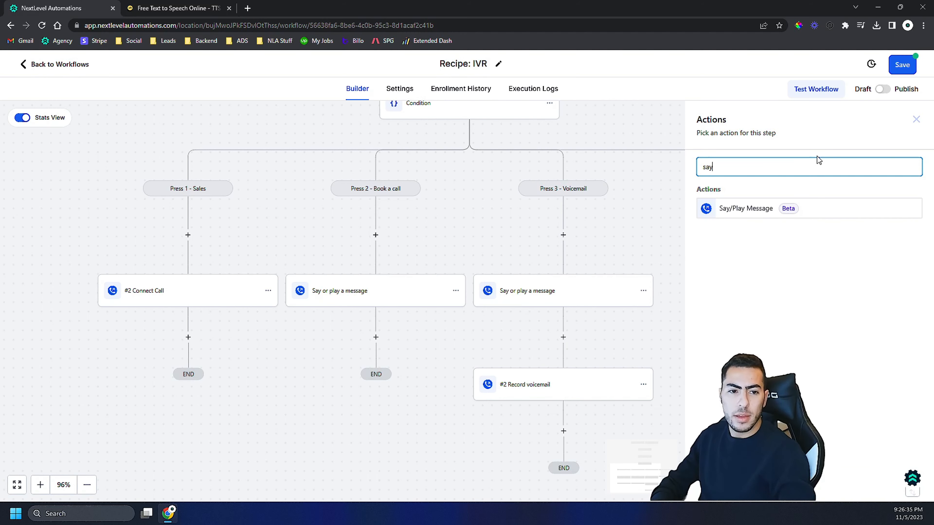
pyautogui.click(772, 214)
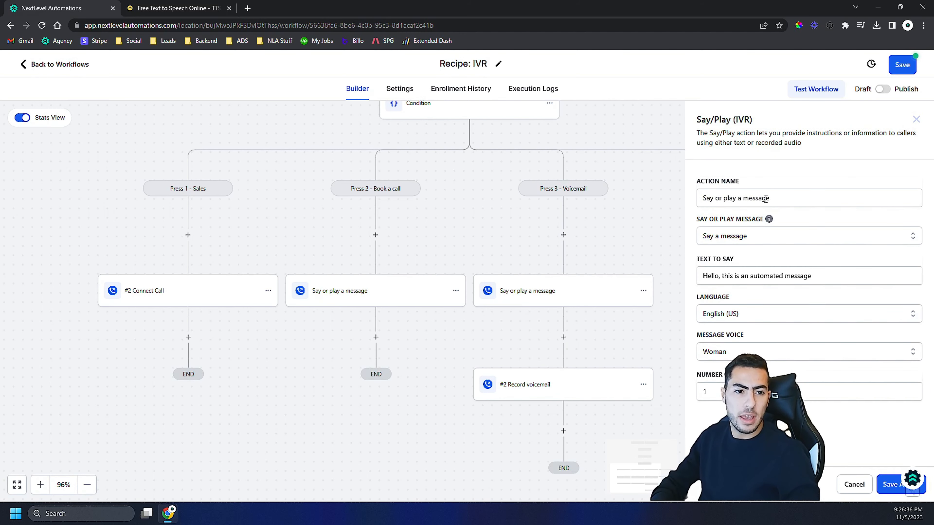
# - Keep the None branch's action on Say a message, set its text to "That is not a valid option" and save it
pyautogui.click(744, 239)
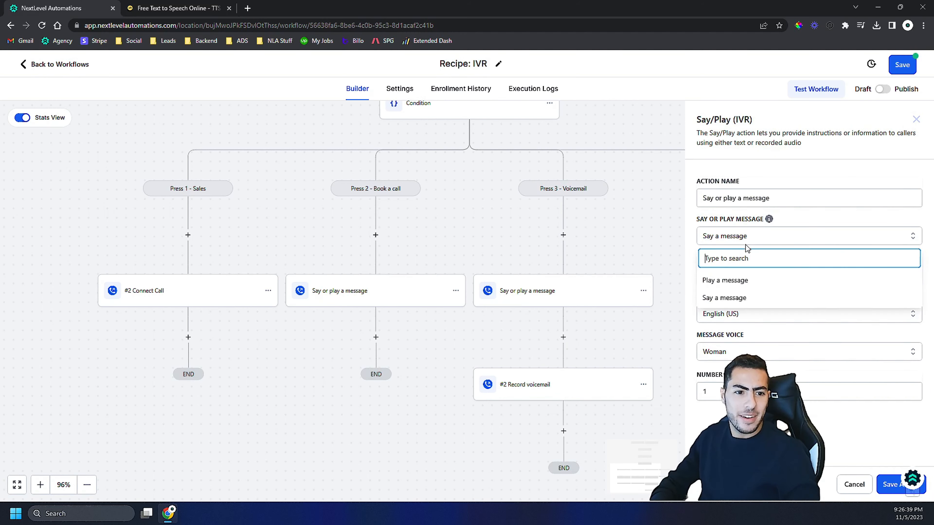
pyautogui.click(738, 299)
pyautogui.tripleClick(737, 279)
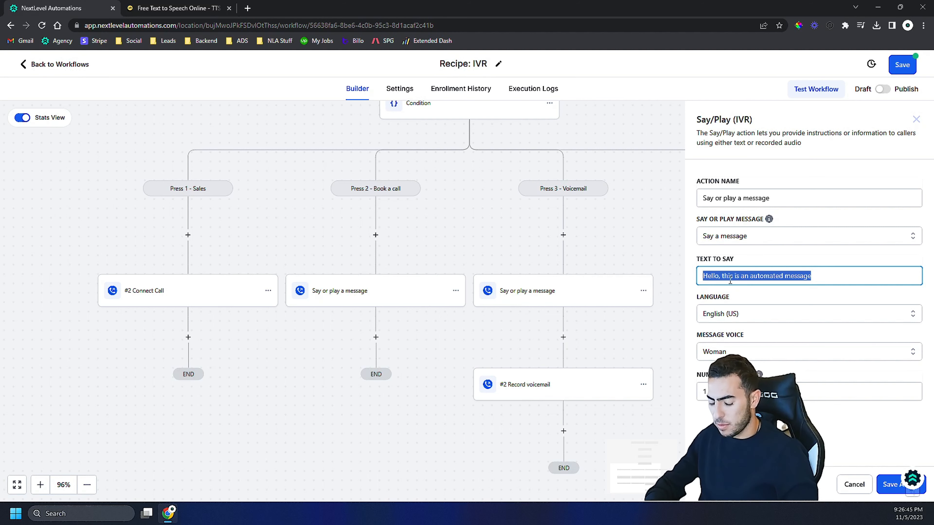
pyautogui.write('Hello,')
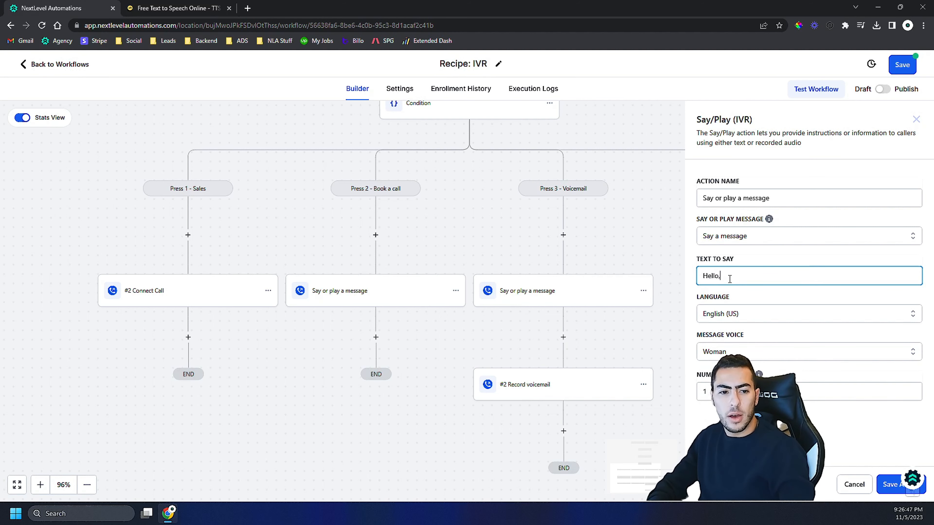
pyautogui.hotkey('ctrl', 'a')
pyautogui.write('th')
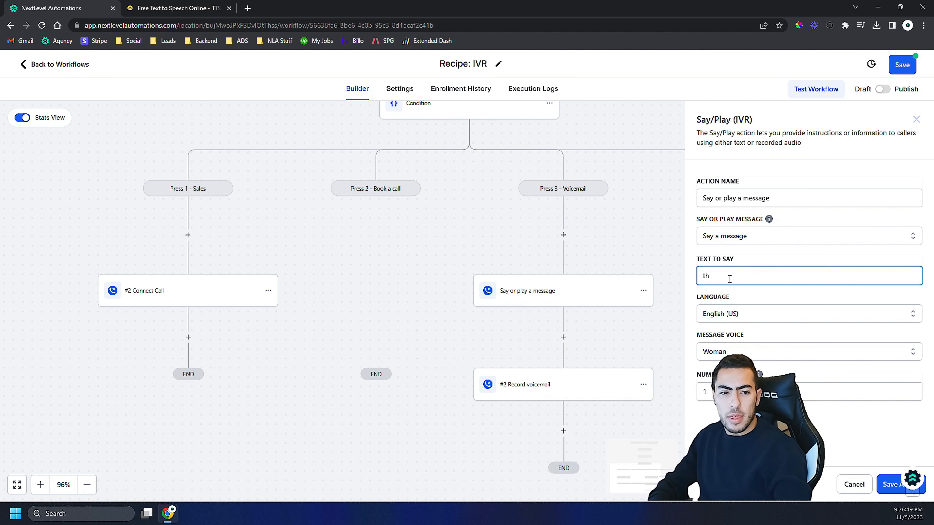
pyautogui.write('e i')
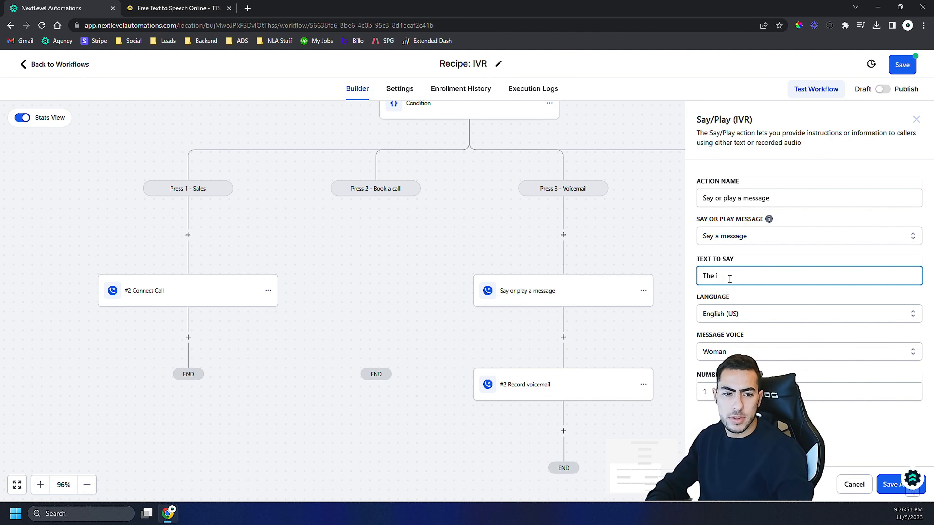
pyautogui.press('BackSpace')
pyautogui.write('option')
pyautogui.hotkey('ctrl', 'a')
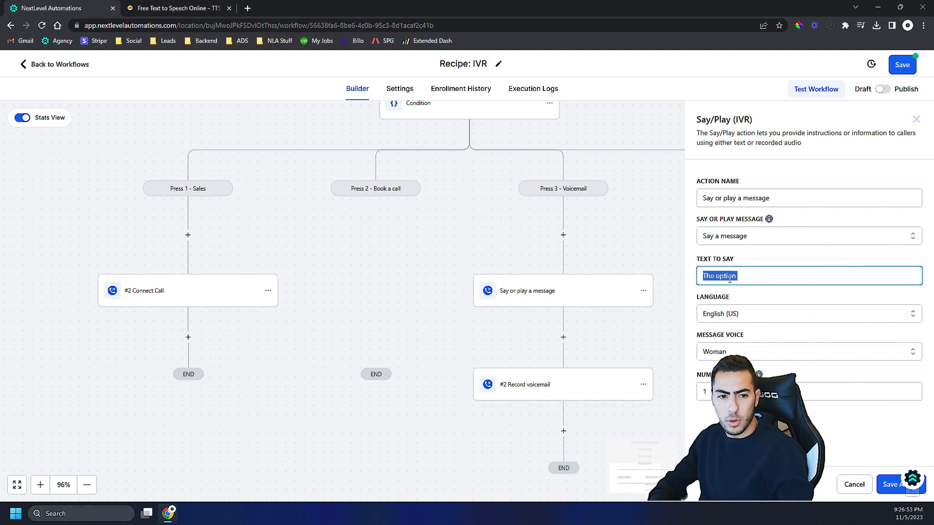
pyautogui.write('That is not a valid')
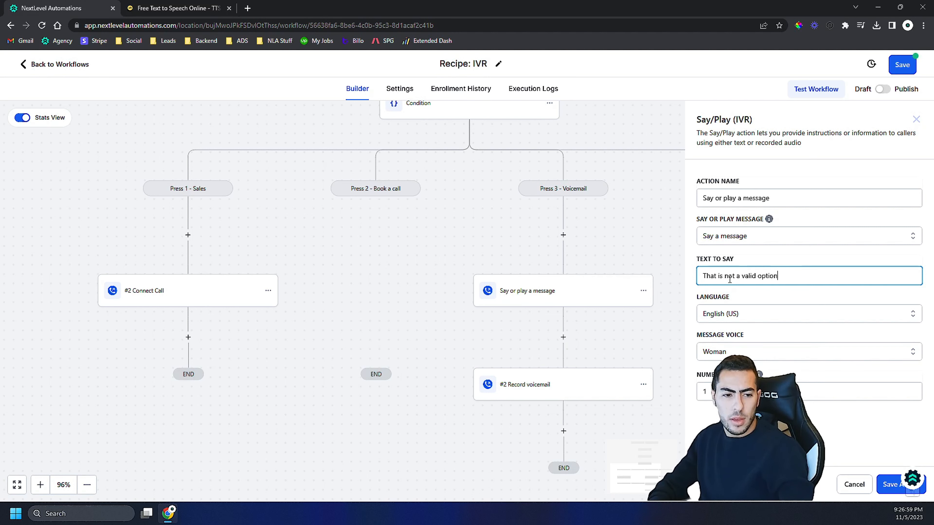
pyautogui.click(884, 488)
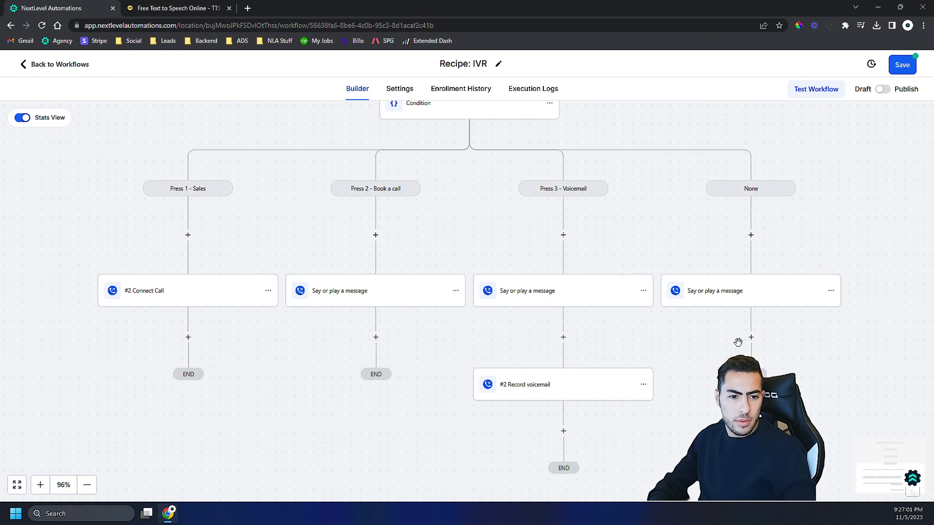
pyautogui.click(751, 337)
pyautogui.write('ga')
pyautogui.press('BackSpace')
pyautogui.press('BackSpace')
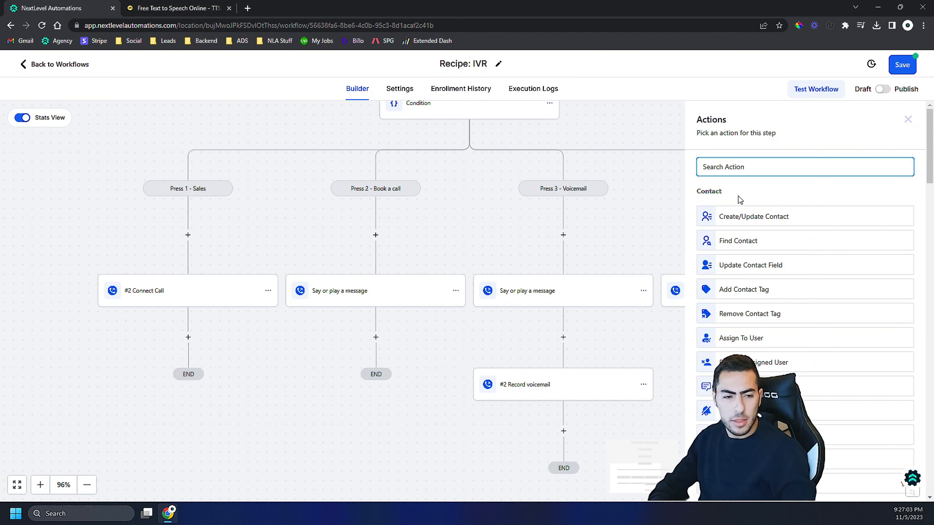
pyautogui.click(908, 119)
# - Copy all actions from the Gather Input on call step onward and paste them below the None branch's message
pyautogui.scroll(6, 333, 331)
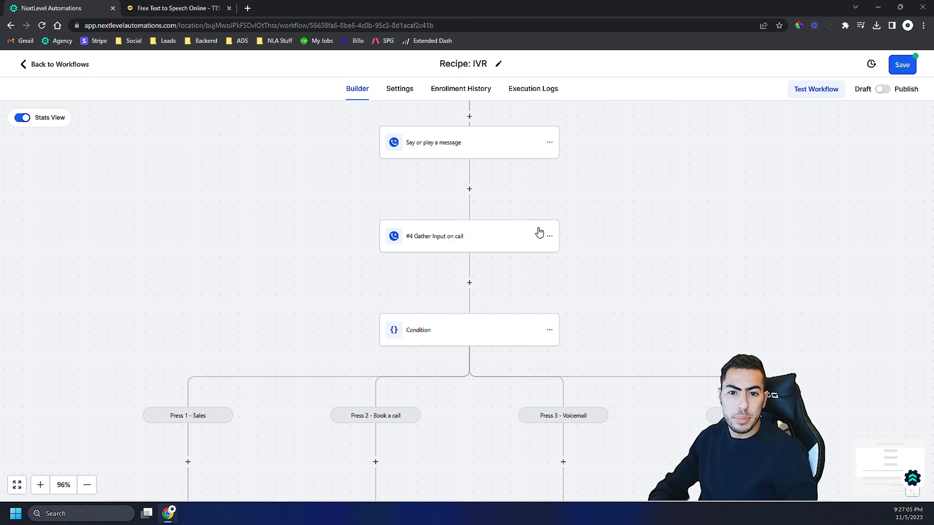
pyautogui.click(549, 236)
pyautogui.moveTo(588, 271)
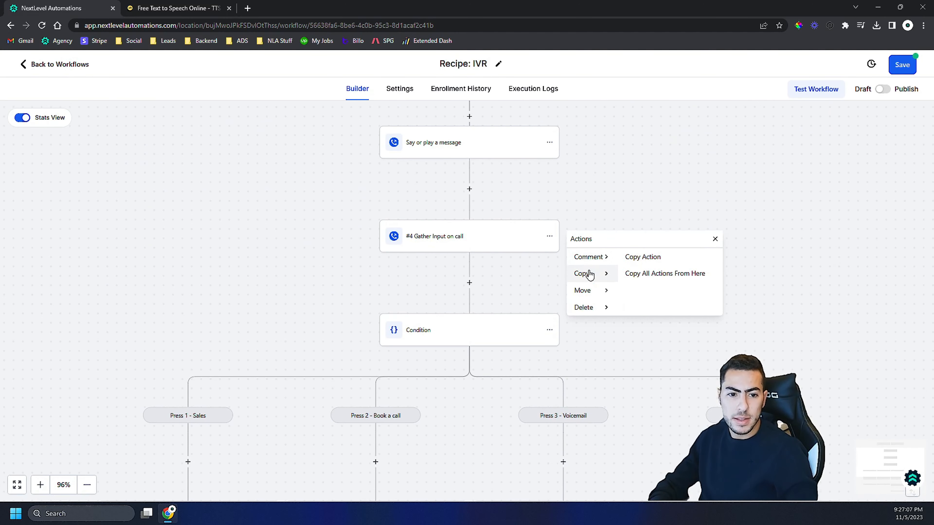
pyautogui.click(643, 271)
pyautogui.scroll(-6, 680, 284)
pyautogui.click(755, 333)
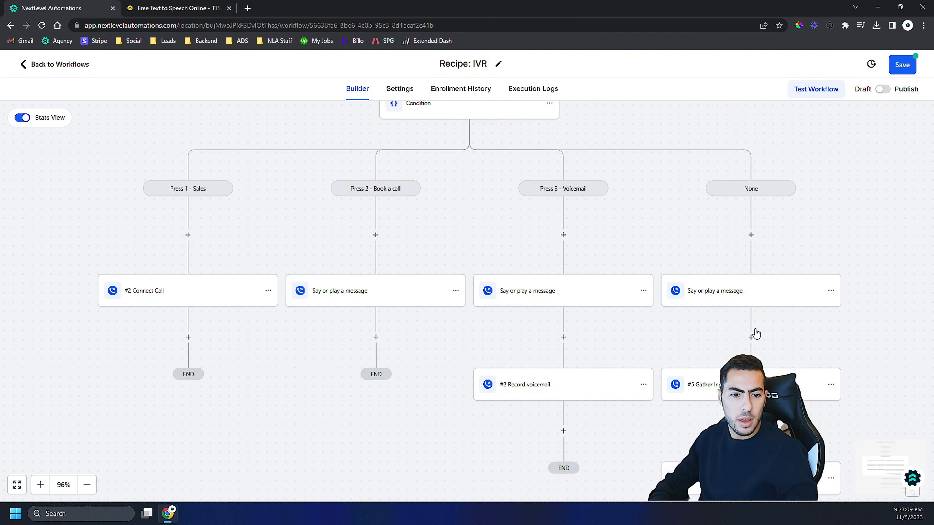
# - Examine the pasted Gather Input, Condition and key-press branches below the None branch
pyautogui.scroll(-3, 719, 288)
pyautogui.scroll(-3, 718, 287)
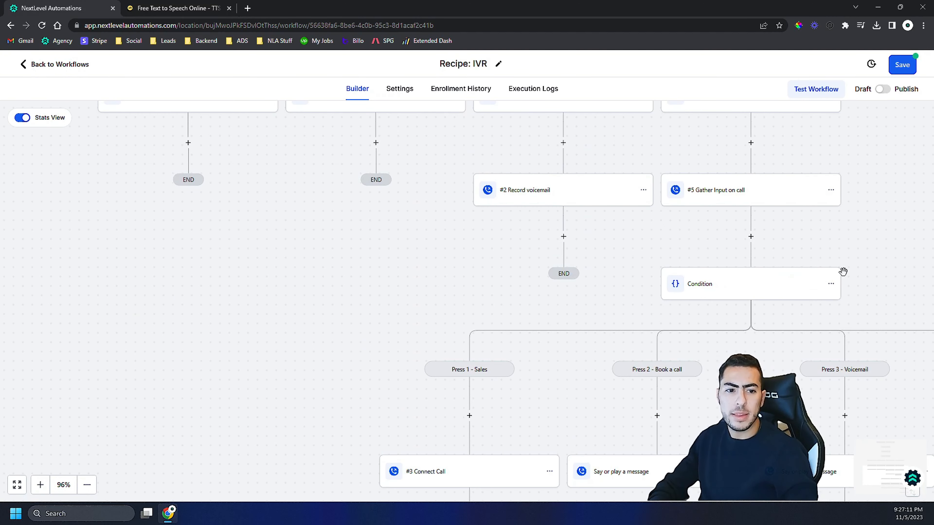
pyautogui.scroll(-3, 787, 362)
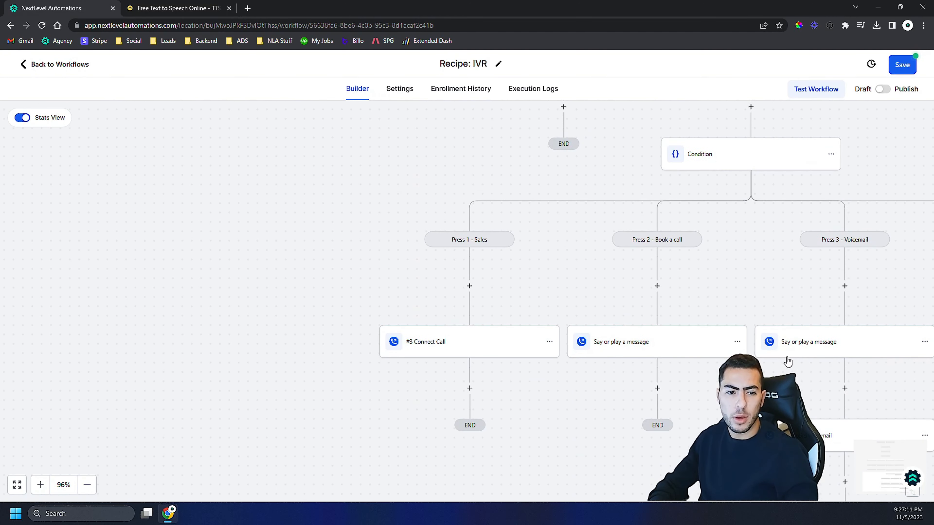
pyautogui.click(87, 485)
pyautogui.click(87, 485)
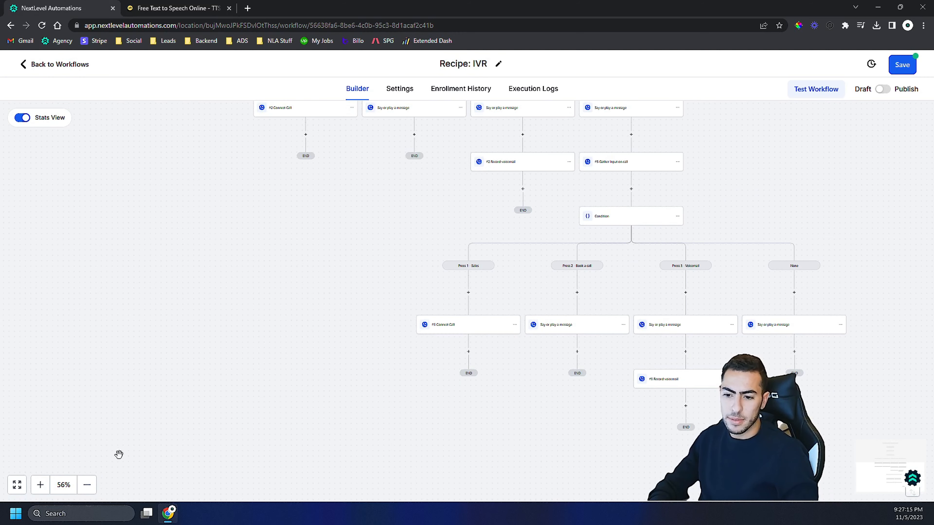
pyautogui.click(40, 485)
pyautogui.hscroll(5, 644, 461)
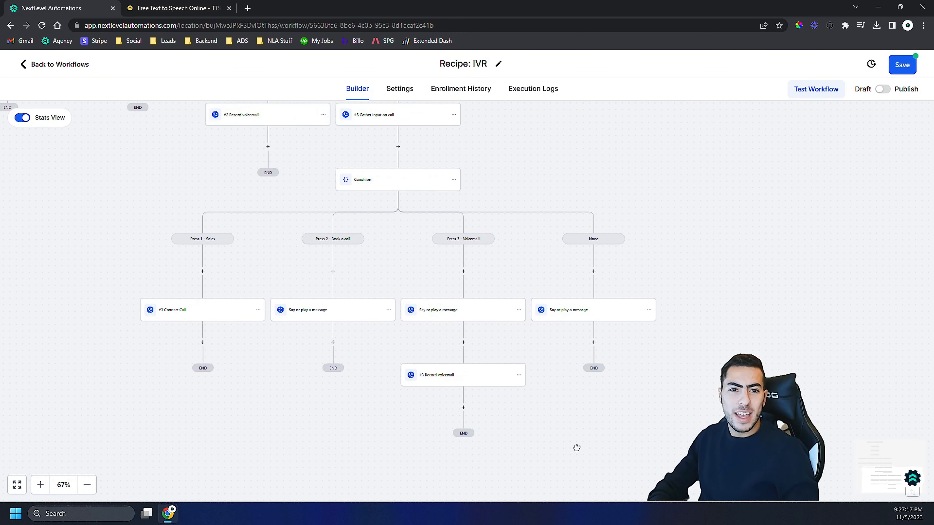
pyautogui.scroll(-2, 211, 217)
# - Review the whole IVR workflow from the trigger down to the ends of the nested branches
pyautogui.click(87, 485)
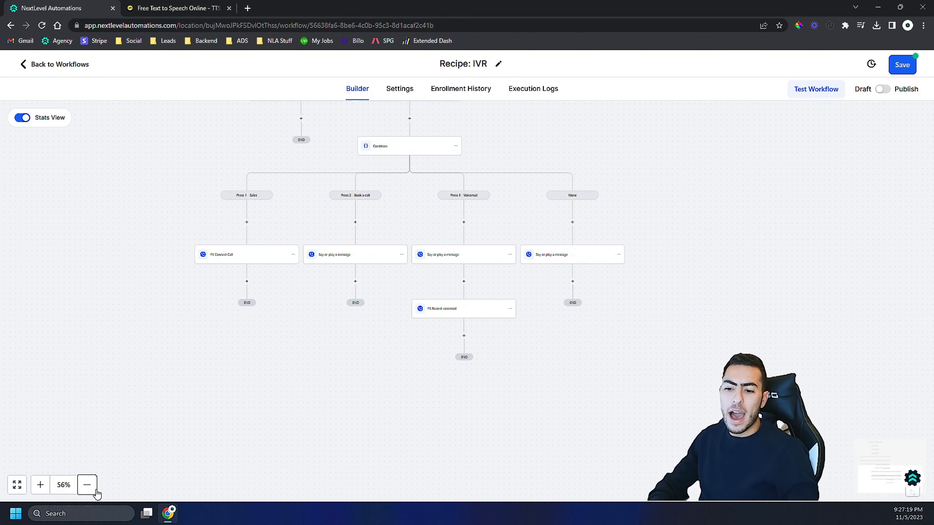
pyautogui.click(87, 485)
pyautogui.scroll(-5, 324, 420)
pyautogui.scroll(2, 357, 330)
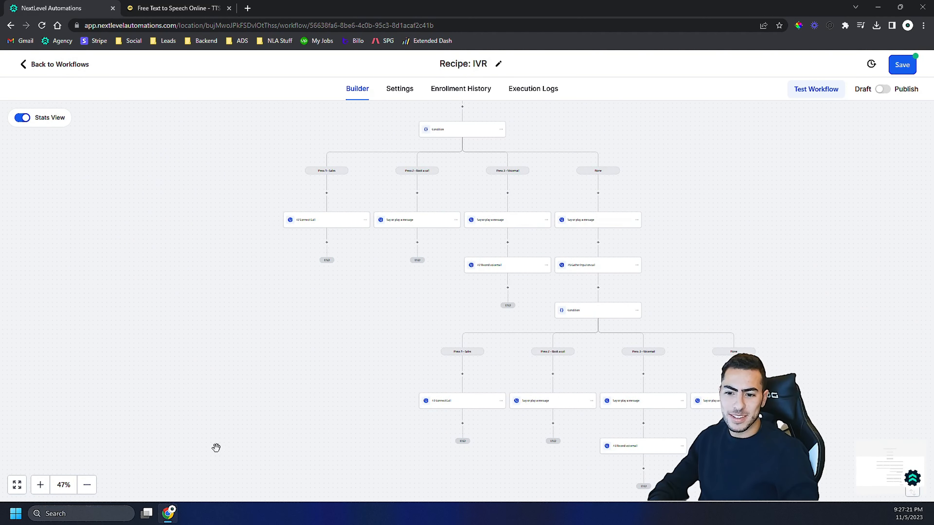
pyautogui.click(87, 485)
pyautogui.scroll(2, 252, 398)
pyautogui.moveTo(252, 398); pyautogui.dragTo(221, 438)
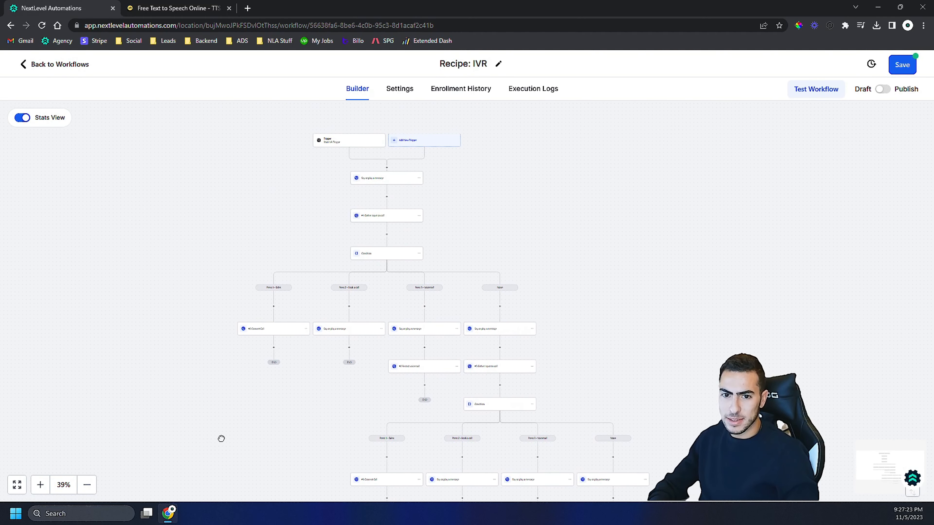
pyautogui.click(40, 484)
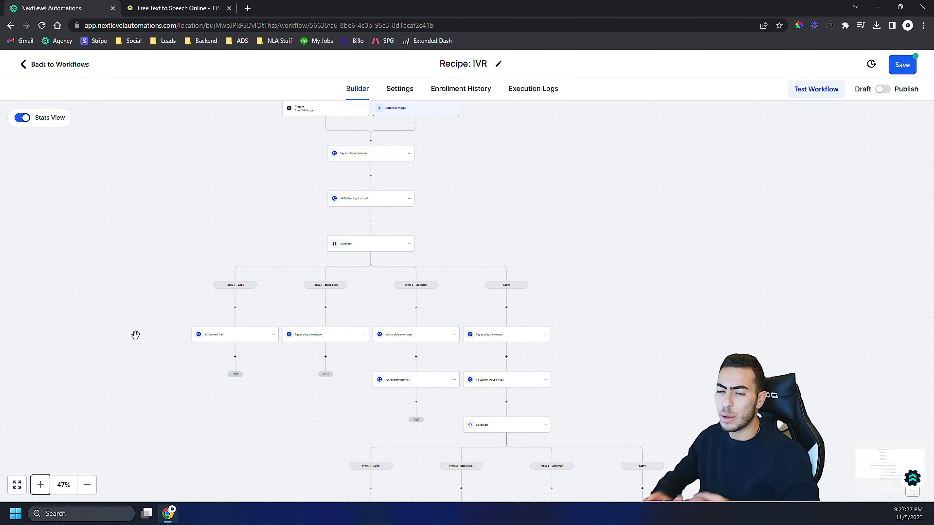
pyautogui.scroll(2, 242, 231)
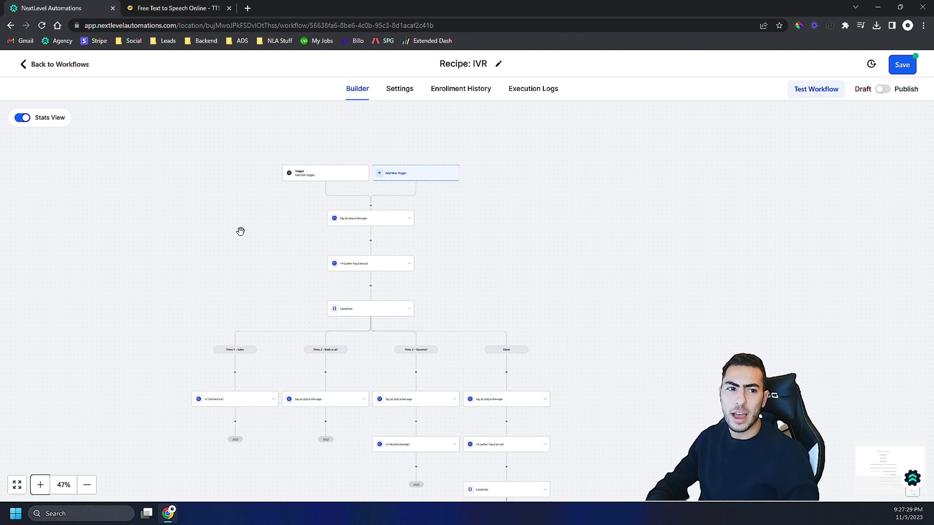
pyautogui.scroll(-8, 444, 259)
pyautogui.scroll(-2, 267, 234)
pyautogui.scroll(12, 250, 287)
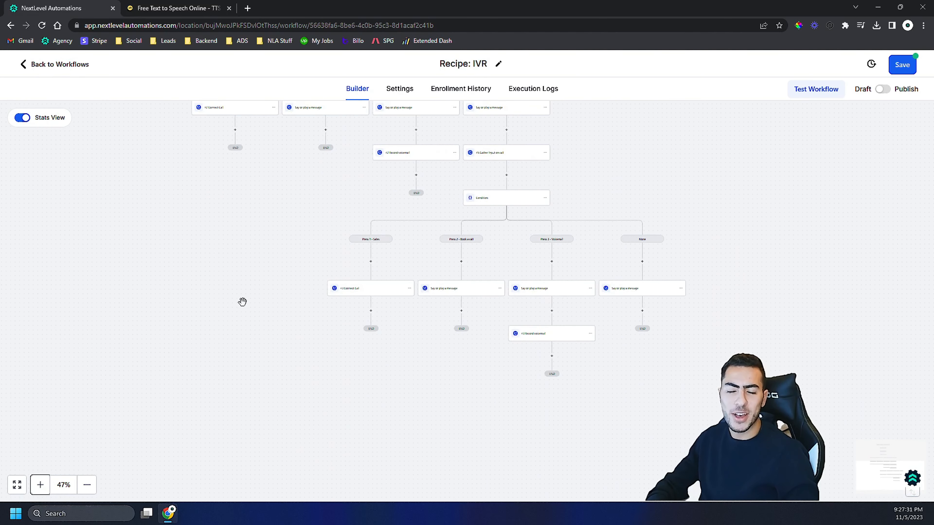